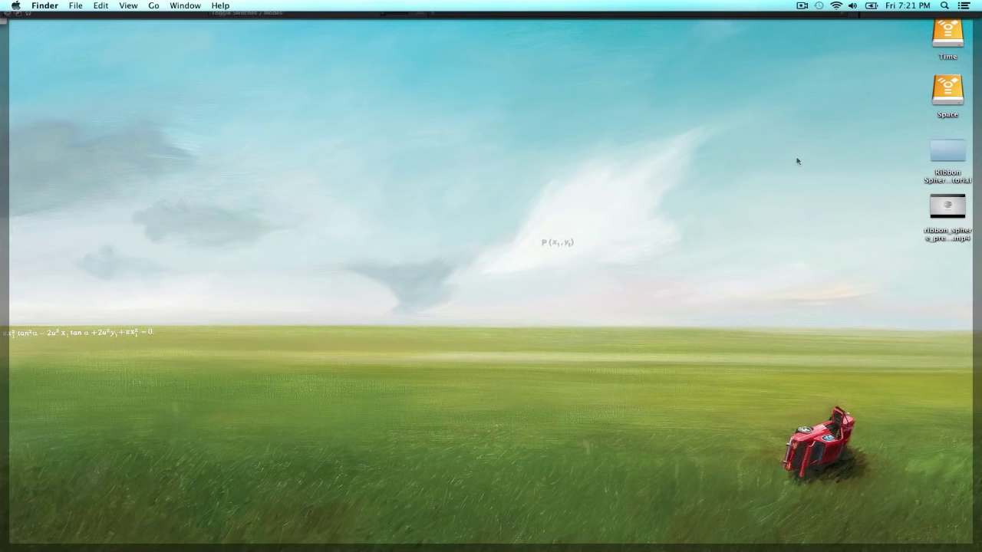
# - Preview the ribbon_sphere_preview.mp4 video from the desktop to examine the finished logo animation, and close the preview
pyautogui.click(934, 213)
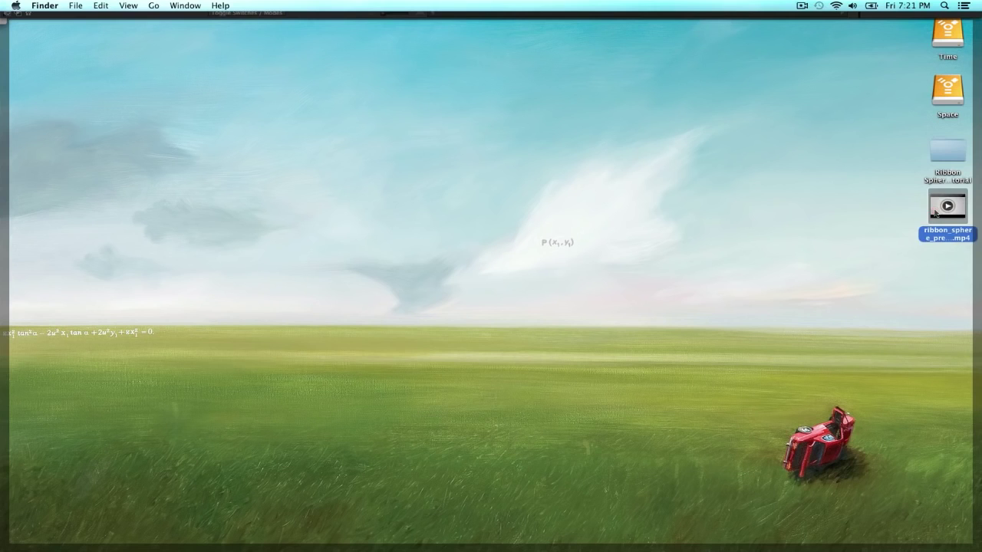
pyautogui.press('space')
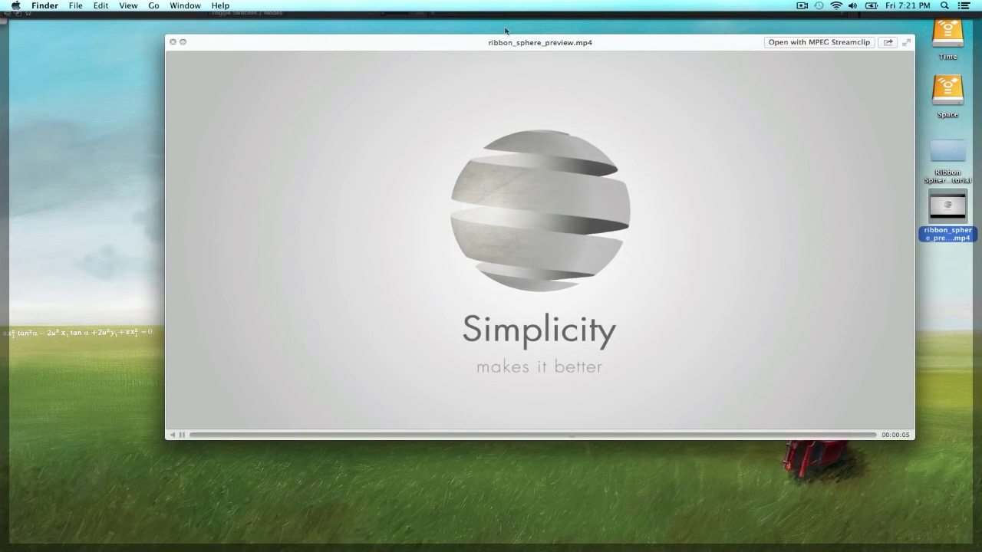
pyautogui.moveTo(461, 48); pyautogui.dragTo(390, 64)
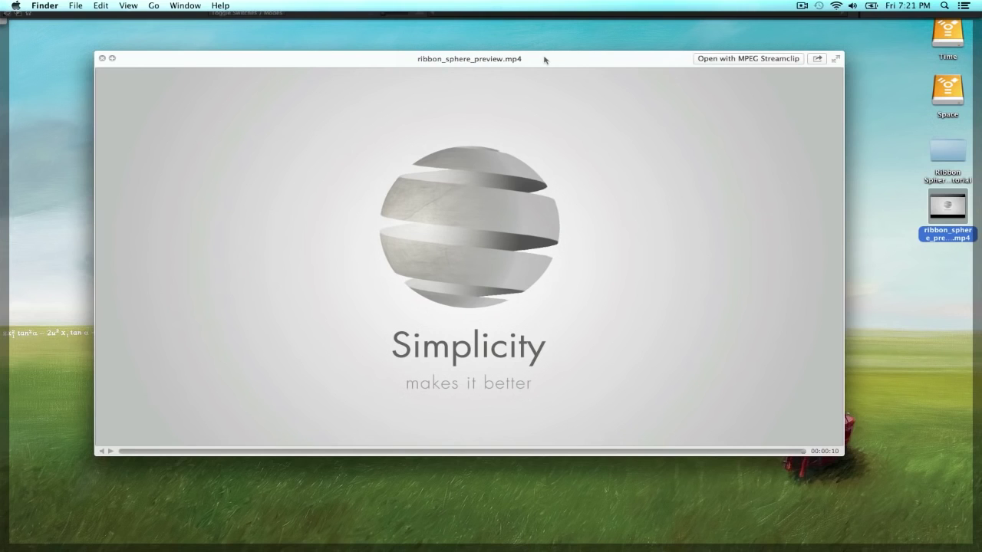
pyautogui.moveTo(543, 60); pyautogui.dragTo(548, 59)
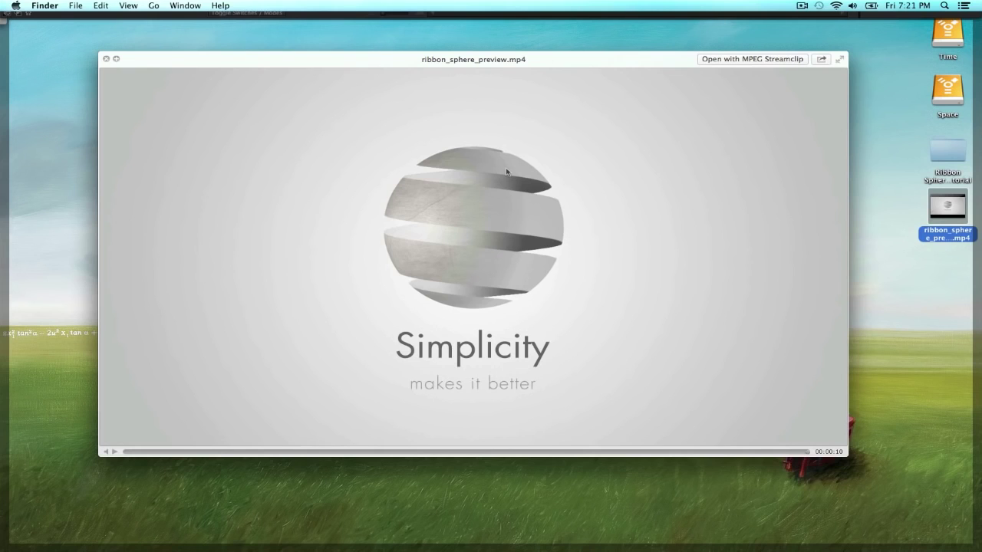
pyautogui.press('space')
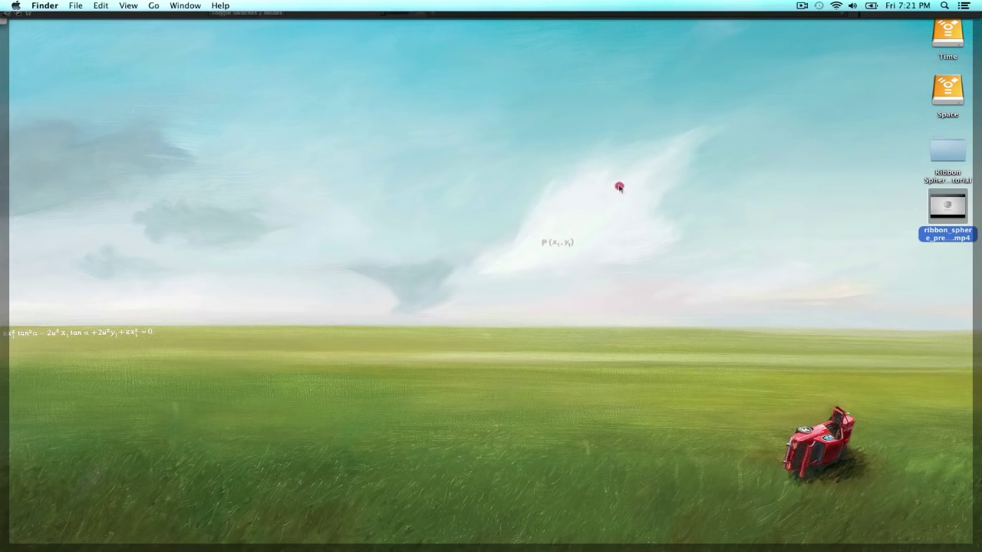
# - Switch to After Effects and create a 10-second composition with the HDV/HDTV 720 25 preset
pyautogui.click(618, 189)
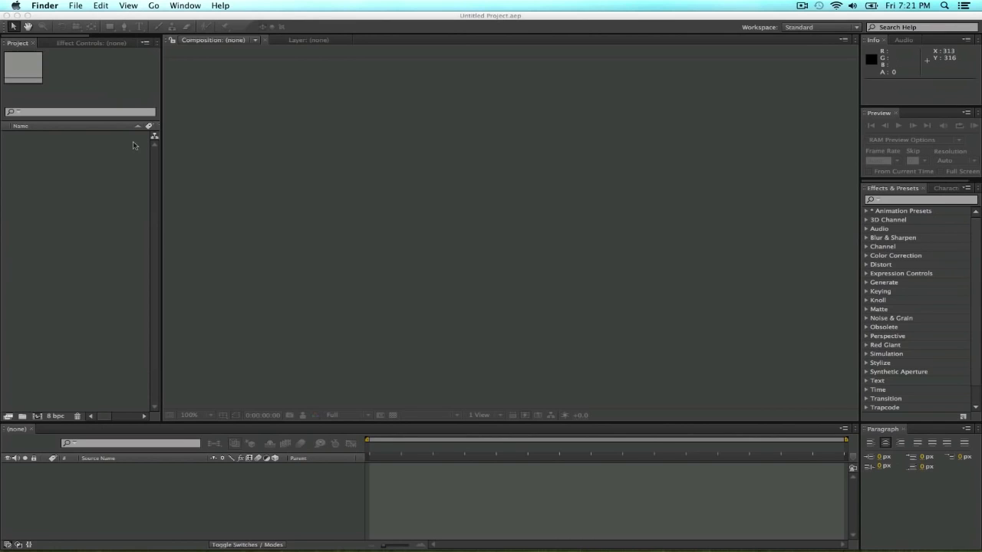
pyautogui.click(120, 159)
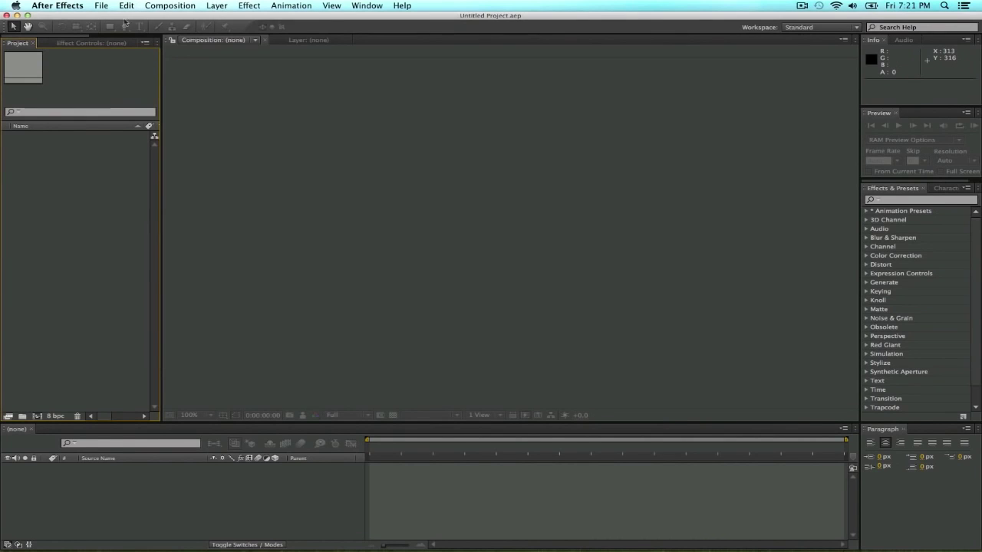
pyautogui.click(164, 7)
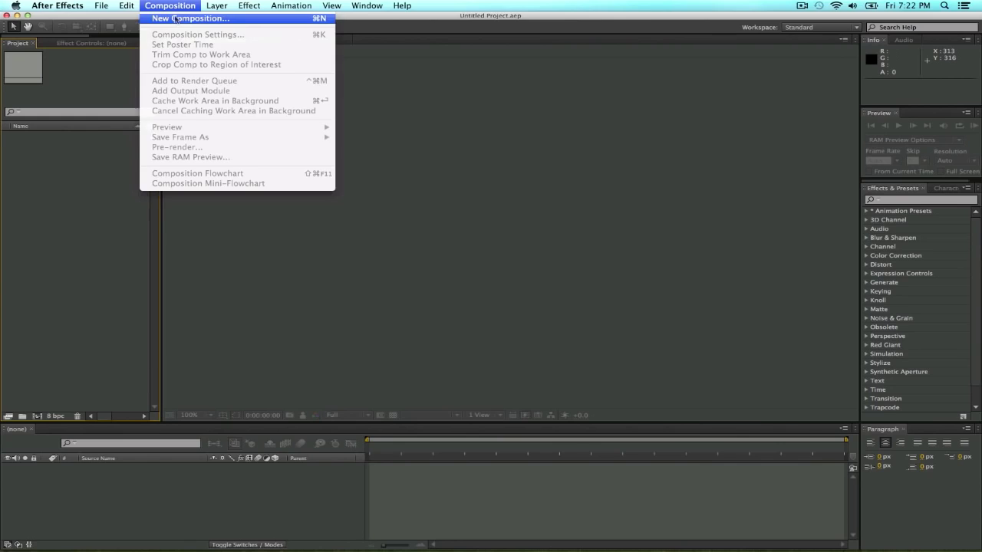
pyautogui.click(176, 18)
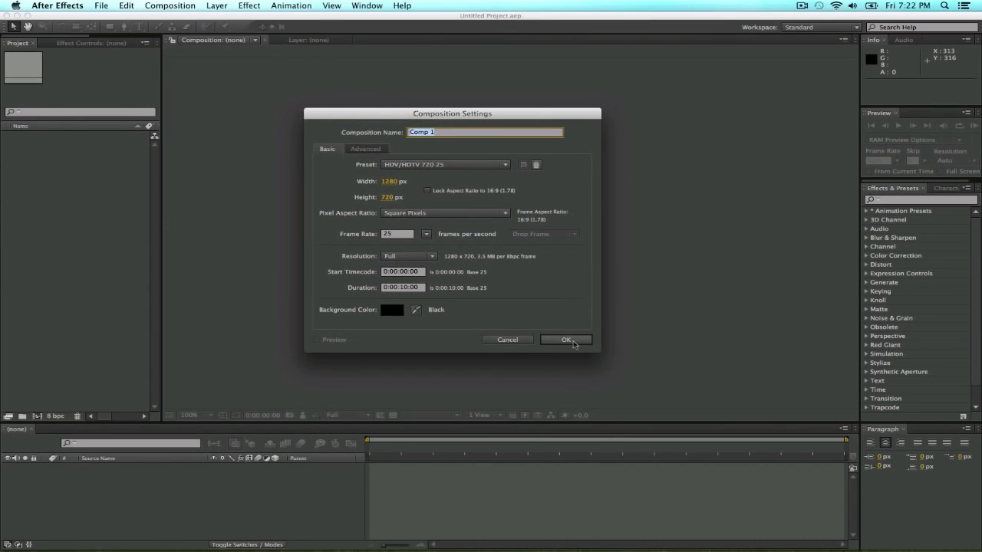
pyautogui.click(572, 341)
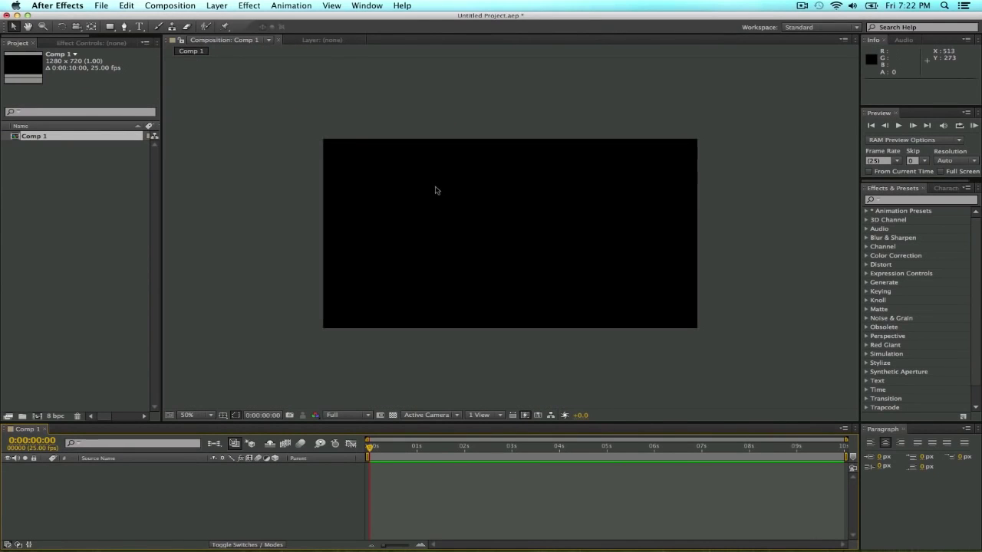
# - Draw a cyan rounded rectangle about 105 px tall along the composition's top edge, extending slightly past both sides
pyautogui.click(110, 27)
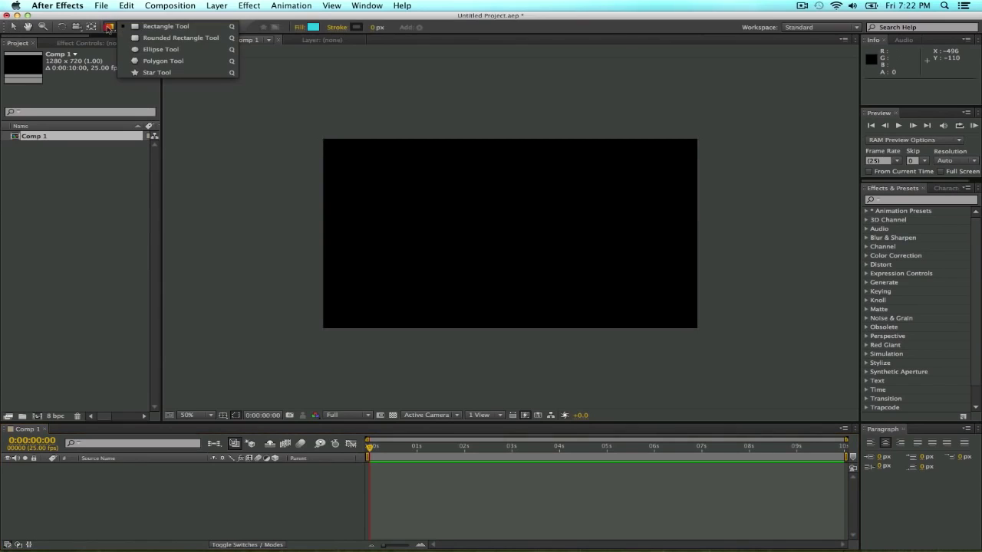
pyautogui.click(141, 38)
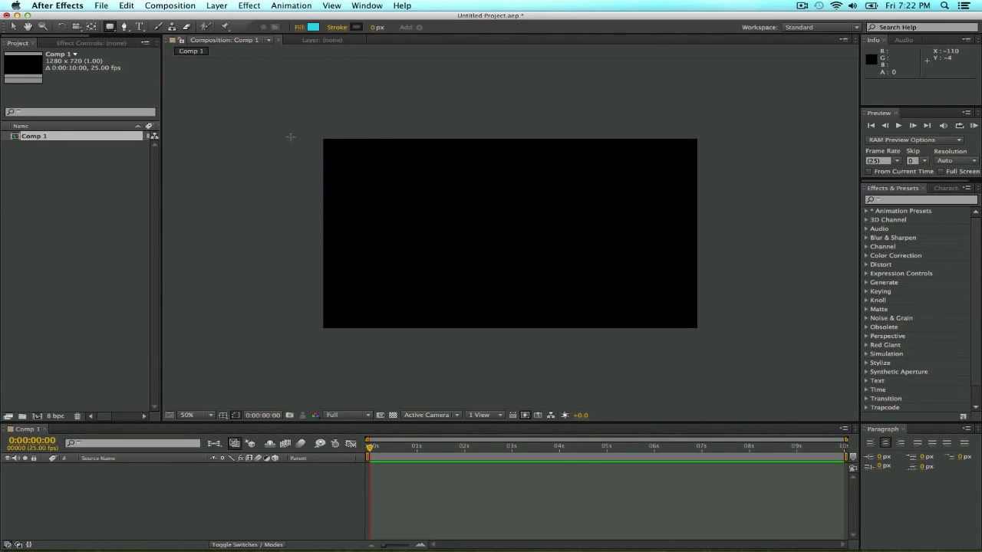
pyautogui.moveTo(110, 27); pyautogui.dragTo(167, 40)
pyautogui.moveTo(307, 140); pyautogui.dragTo(711, 165)
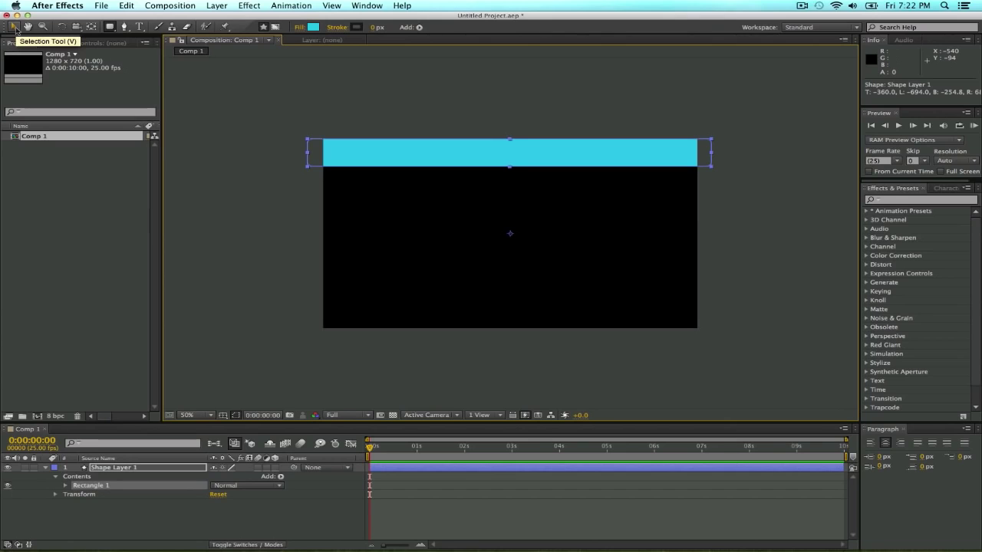
pyautogui.click(14, 29)
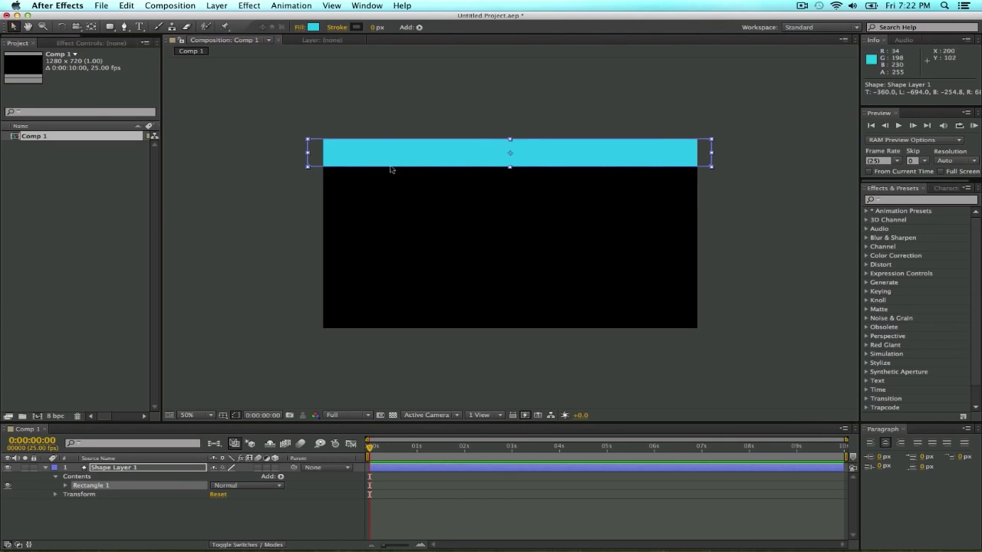
# - Find the Linear Wipe transition effect and apply it to the rounded rectangle's shape layer
pyautogui.click(891, 201)
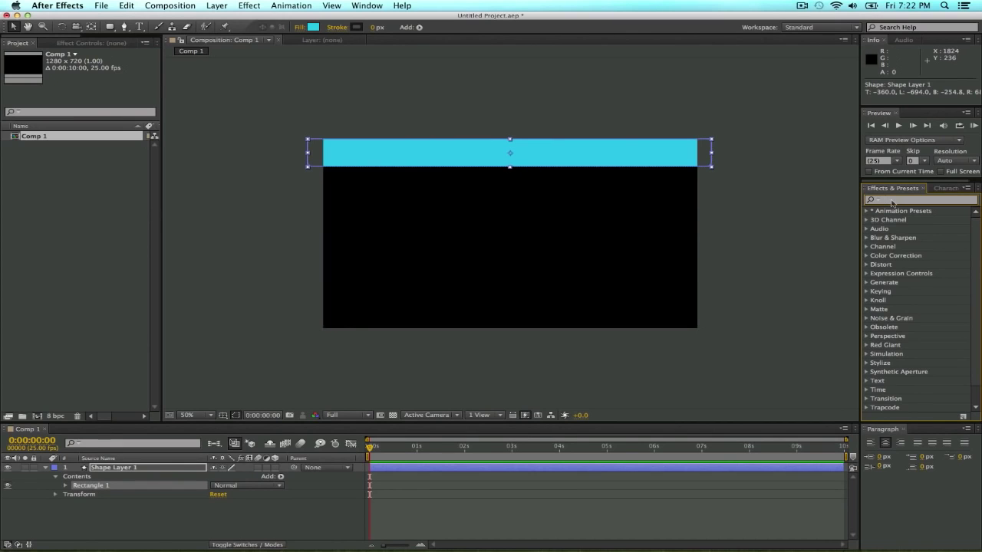
pyautogui.write('linear wi')
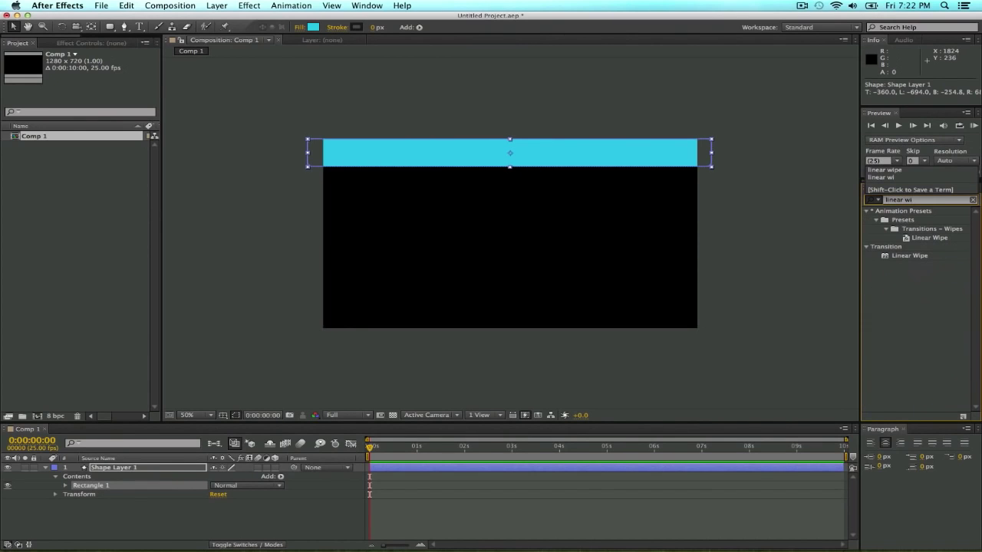
pyautogui.click(894, 256)
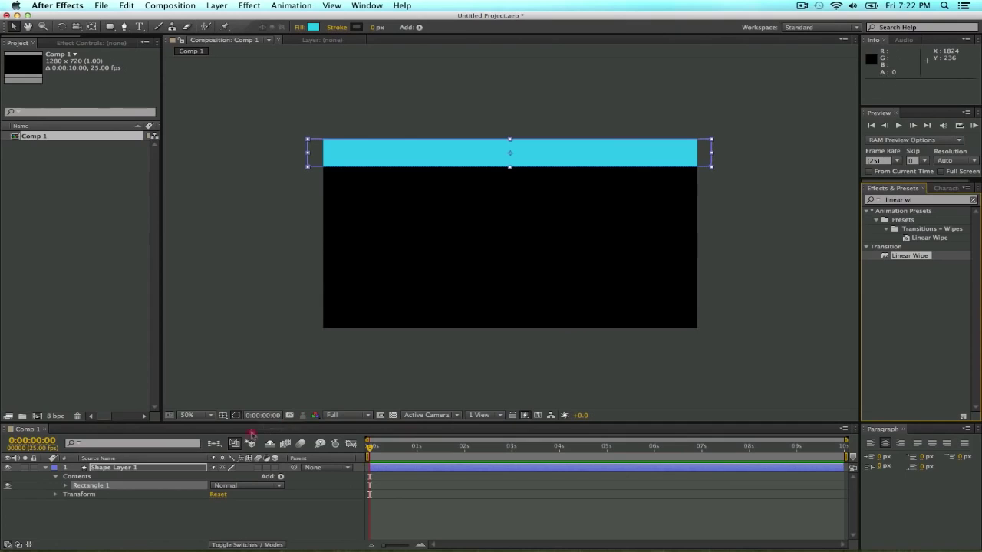
pyautogui.moveTo(193, 464); pyautogui.dragTo(192, 467)
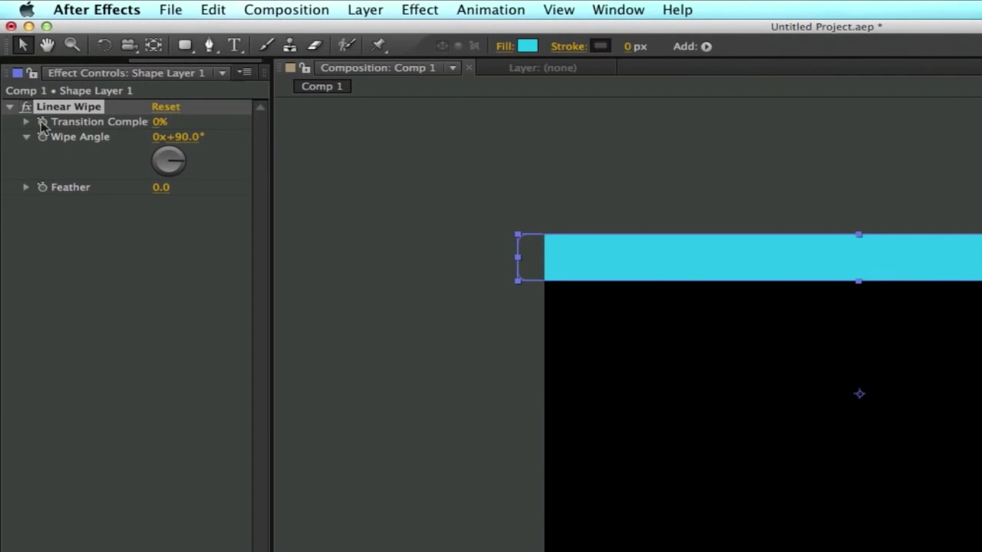
# - Keyframe the Linear Wipe's Transition Completion at 100% at the start of the timeline
pyautogui.click(158, 123)
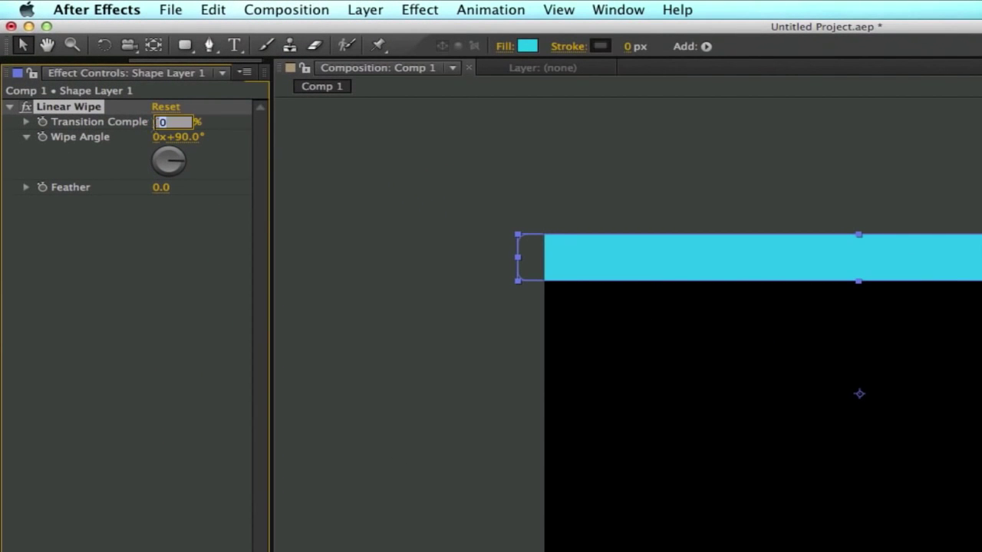
pyautogui.write('100')
pyautogui.press('Return')
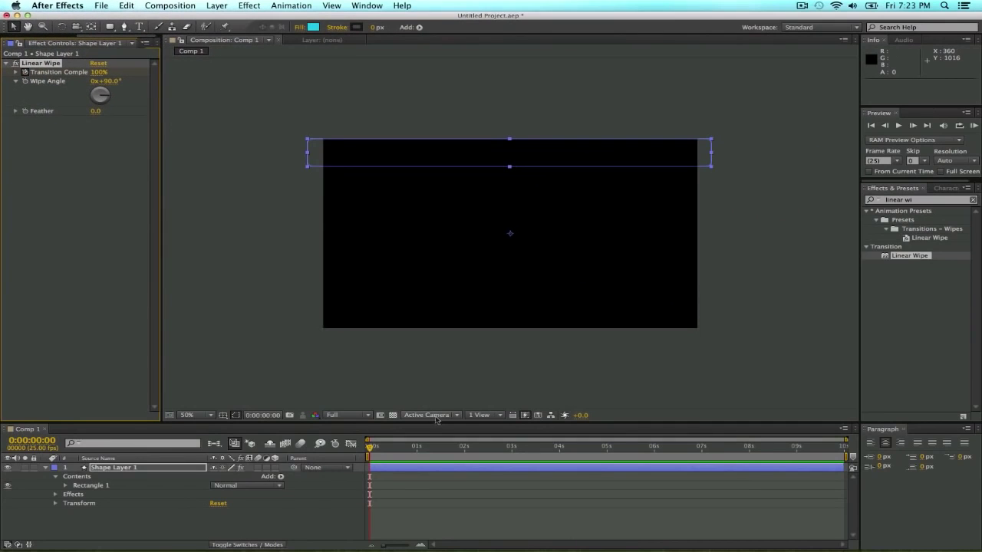
# - Add a Transition Completion keyframe of 0% at 0:00:01:00
pyautogui.click(457, 488)
pyautogui.moveTo(419, 451); pyautogui.dragTo(417, 453)
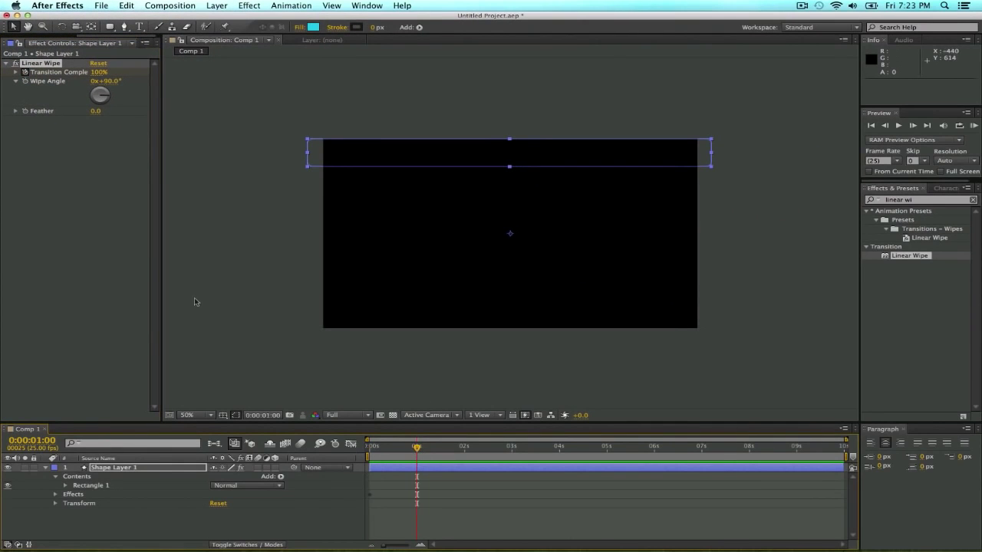
pyautogui.click(99, 73)
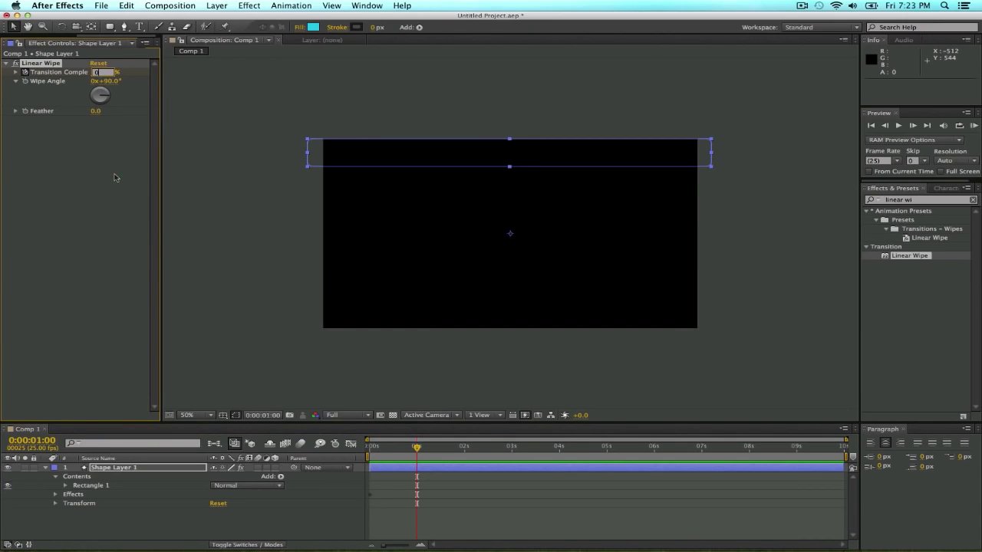
pyautogui.press('Return')
# - Set the Linear Wipe's Wipe Angle to 45° and scrub the timeline to check the diagonal reveal
pyautogui.moveTo(388, 451)
pyautogui.mouseDown()
pyautogui.moveTo(369, 451)
pyautogui.moveTo(417, 452)
pyautogui.moveTo(385, 452)
pyautogui.moveTo(415, 454)
pyautogui.moveTo(393, 453)
pyautogui.mouseUp()
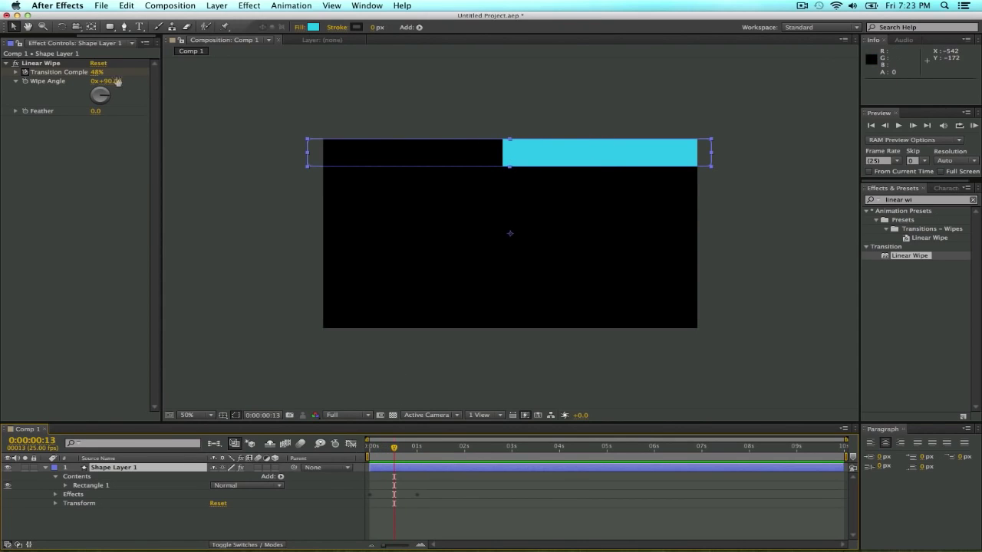
pyautogui.click(111, 82)
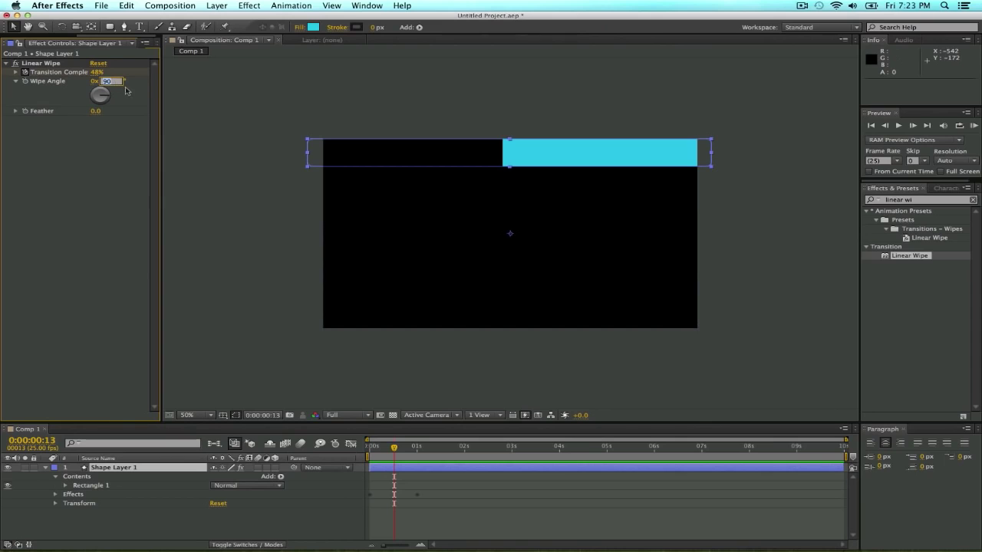
pyautogui.write('45')
pyautogui.press('Return')
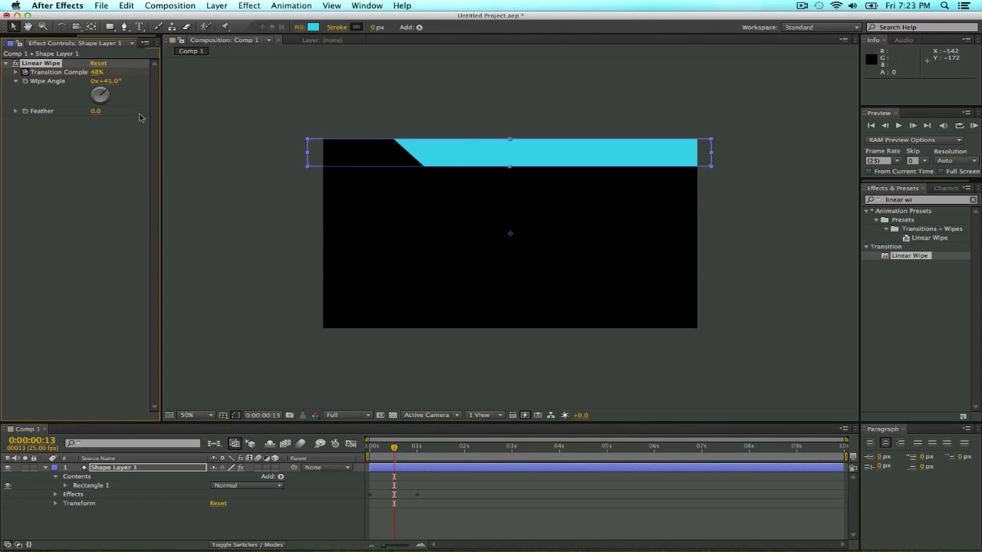
pyautogui.moveTo(384, 450)
pyautogui.mouseDown()
pyautogui.moveTo(372, 451)
pyautogui.moveTo(412, 453)
pyautogui.moveTo(387, 456)
pyautogui.mouseUp()
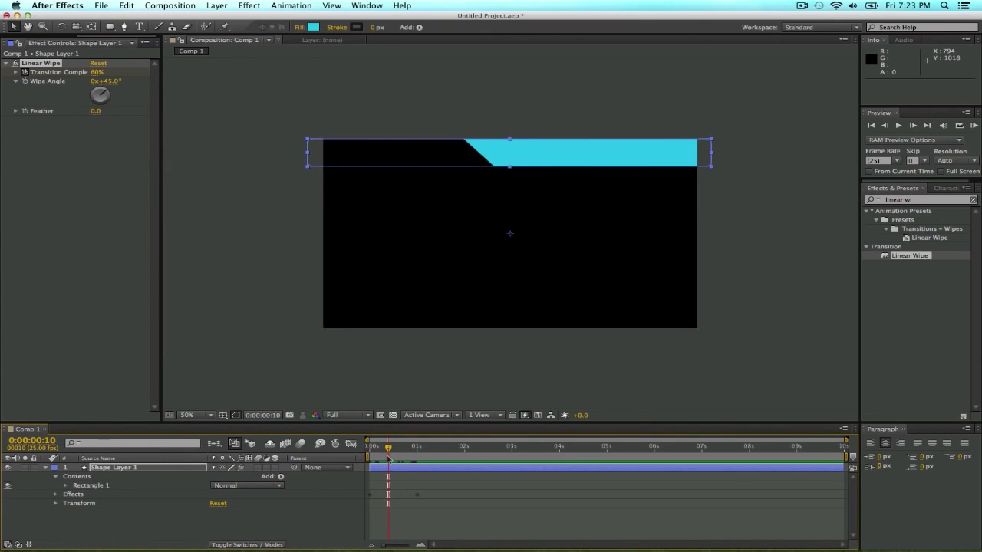
# - Duplicate the bar's shape layer and move the copy straight down by 104 px, directly beneath the original bar
pyautogui.click(46, 468)
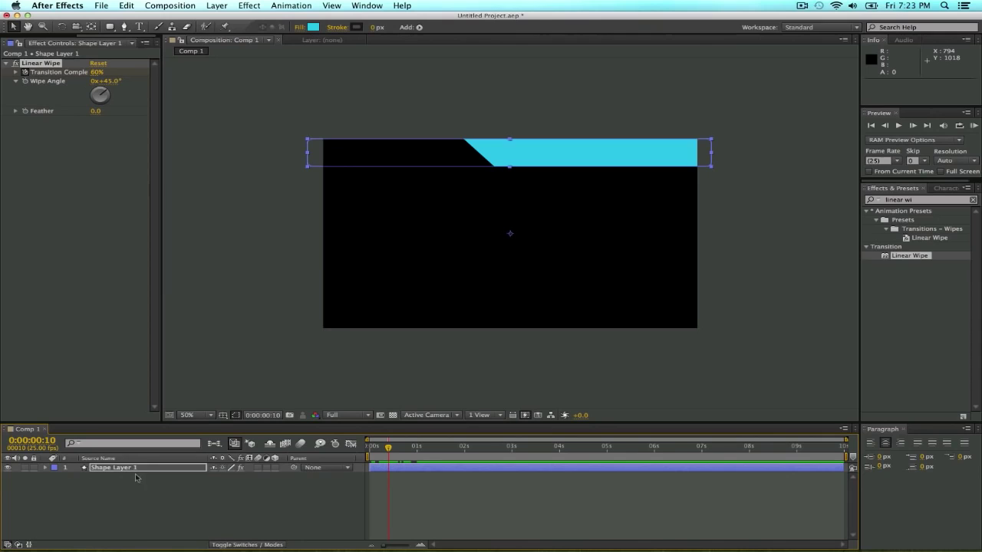
pyautogui.click(137, 469)
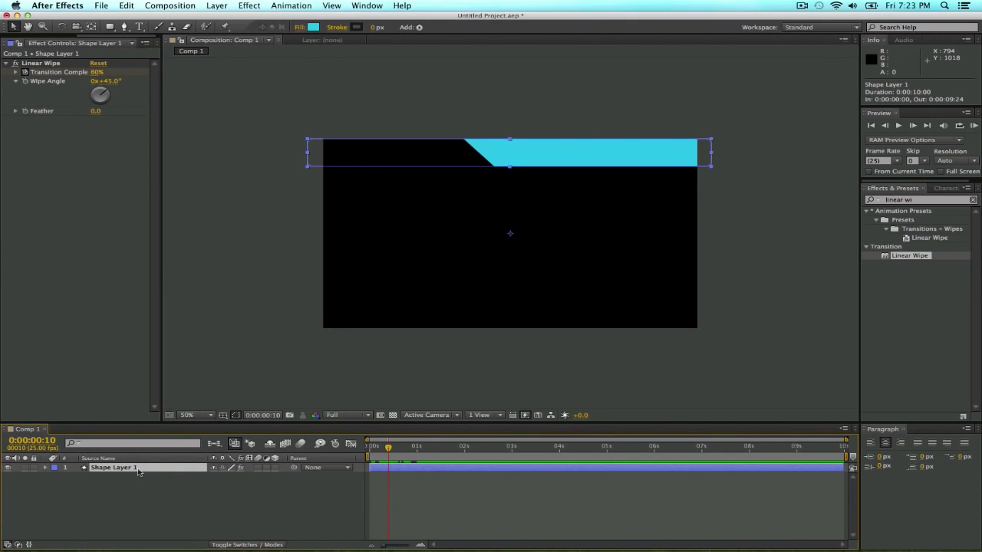
pyautogui.press('super+d')
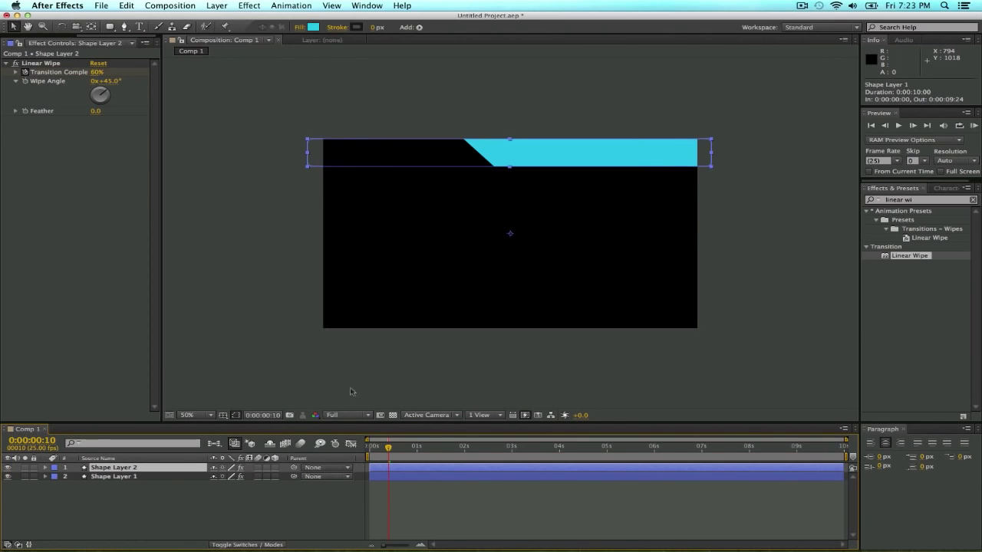
pyautogui.moveTo(390, 450); pyautogui.dragTo(354, 452)
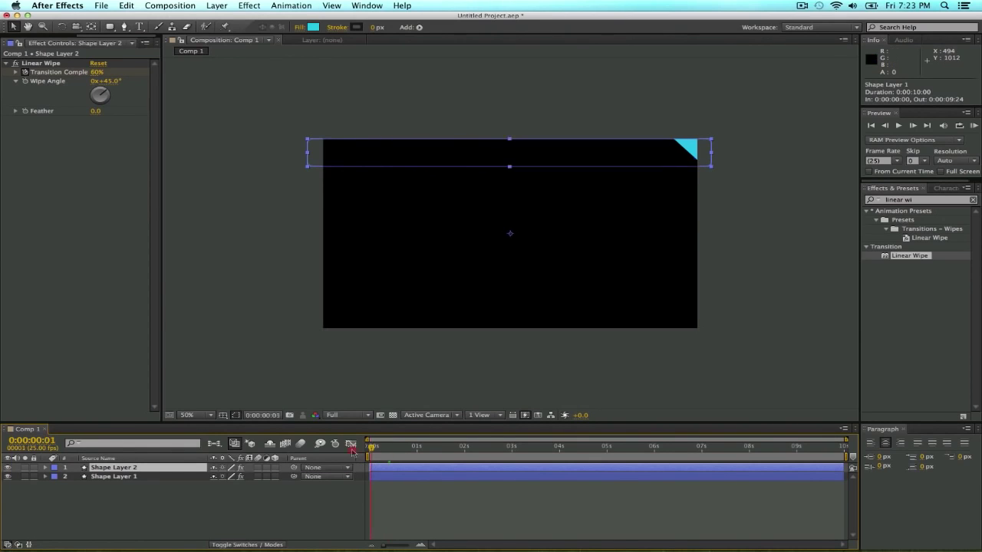
pyautogui.click(416, 448)
pyautogui.moveTo(455, 150); pyautogui.dragTo(454, 177)
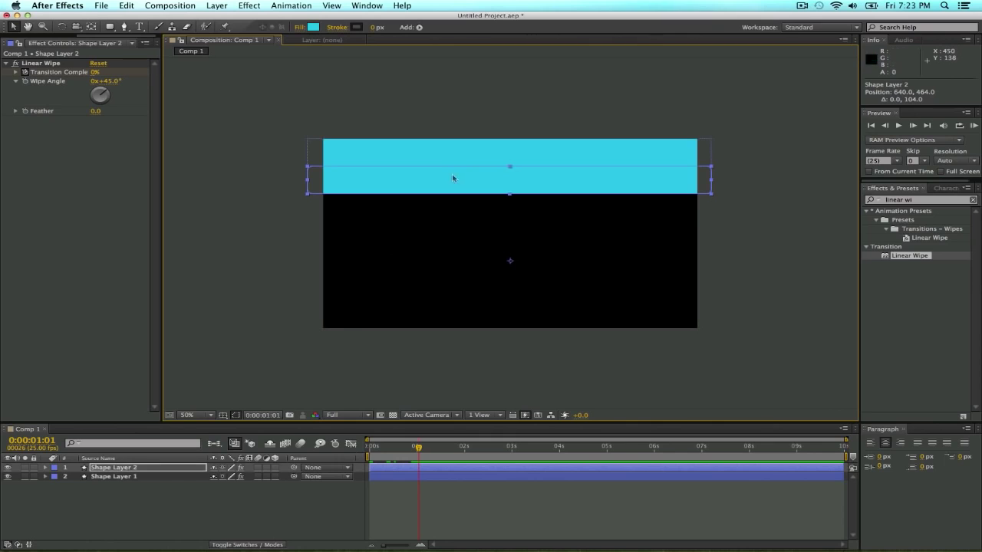
# - Add 75 px to the second bar's vertical position, bringing it to 539, to leave a gap below the first bar
pyautogui.click(197, 468)
pyautogui.press('p')
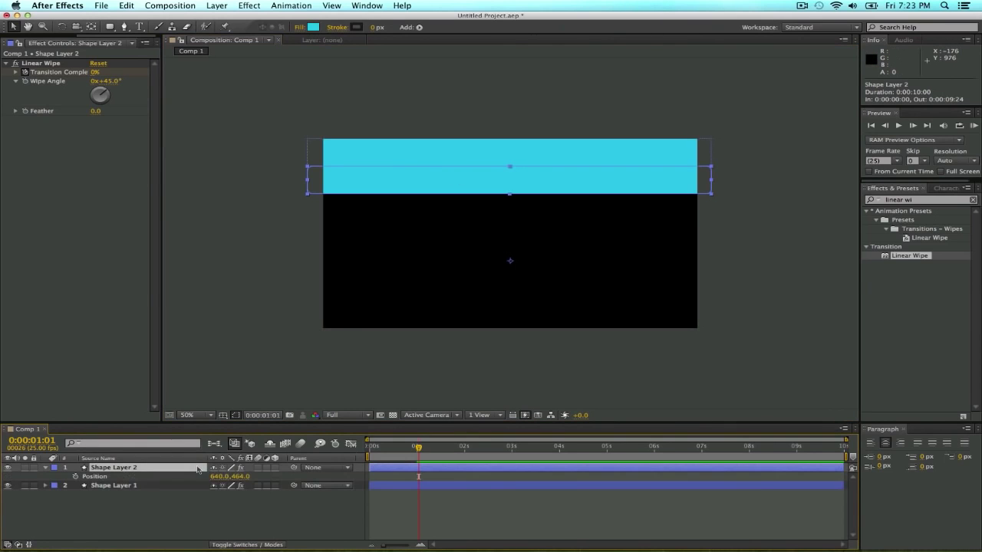
pyautogui.click(241, 476)
pyautogui.press('BackSpace')
pyautogui.write('+75')
pyautogui.press('Return')
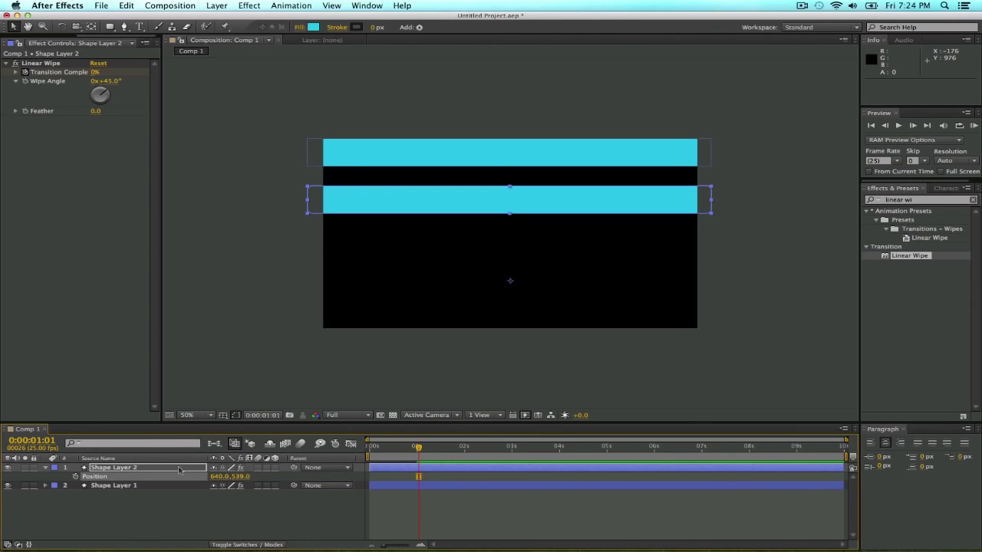
# - Duplicate the second bar's layer and move the copy straight down until it sits directly beneath the second bar
pyautogui.click(178, 470)
pyautogui.press('super+d')
pyautogui.moveTo(394, 214); pyautogui.dragTo(397, 233)
# - Offset the third bar's vertical position by 75 px to 718, matching the gap between the first two bars
pyautogui.click(198, 469)
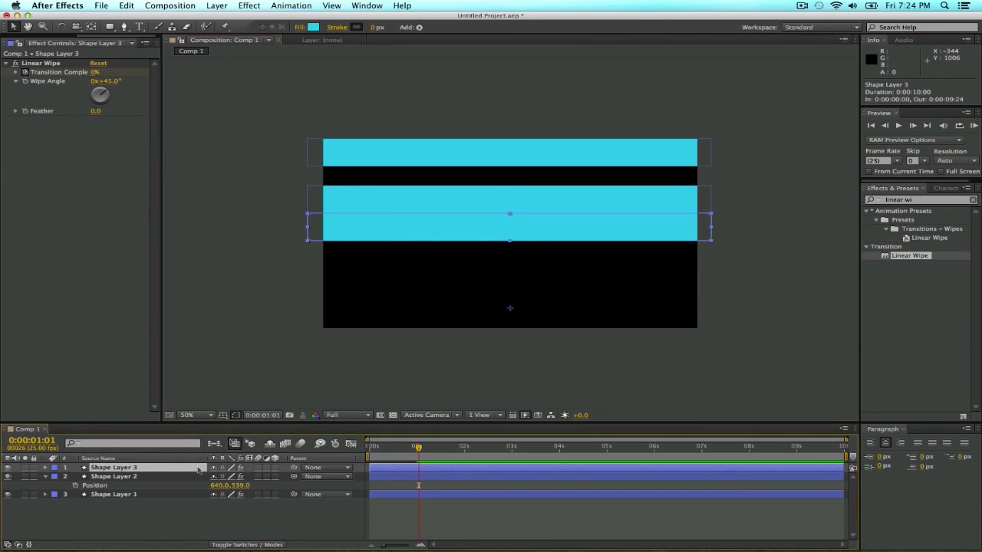
pyautogui.press('p')
pyautogui.click(240, 476)
pyautogui.write('+7')
pyautogui.press('Return')
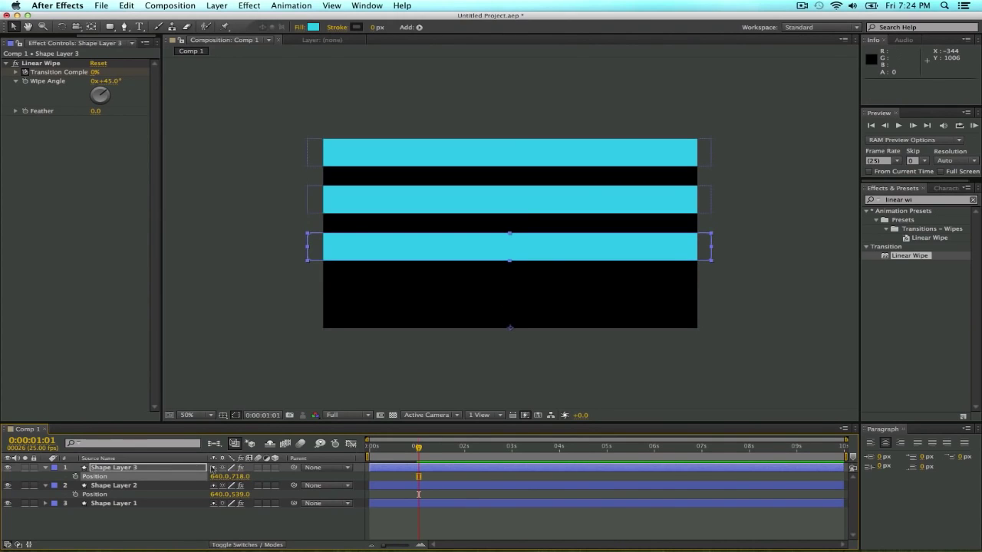
# - Duplicate the third bar, move the copy straight down by 104 px, and add 75 px to its vertical position, bringing it to 897
pyautogui.press('super+d')
pyautogui.moveTo(394, 248); pyautogui.dragTo(394, 277)
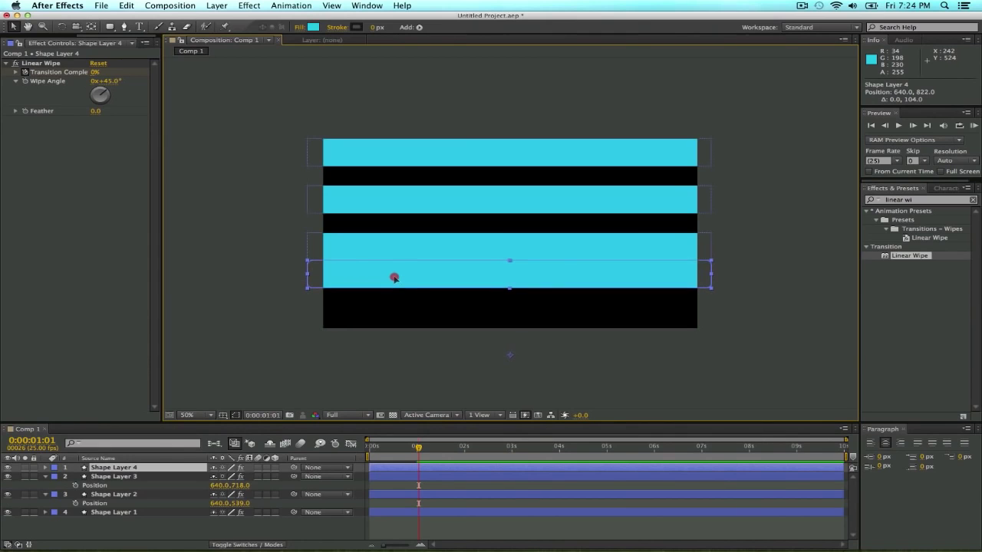
pyautogui.click(165, 471)
pyautogui.press('p')
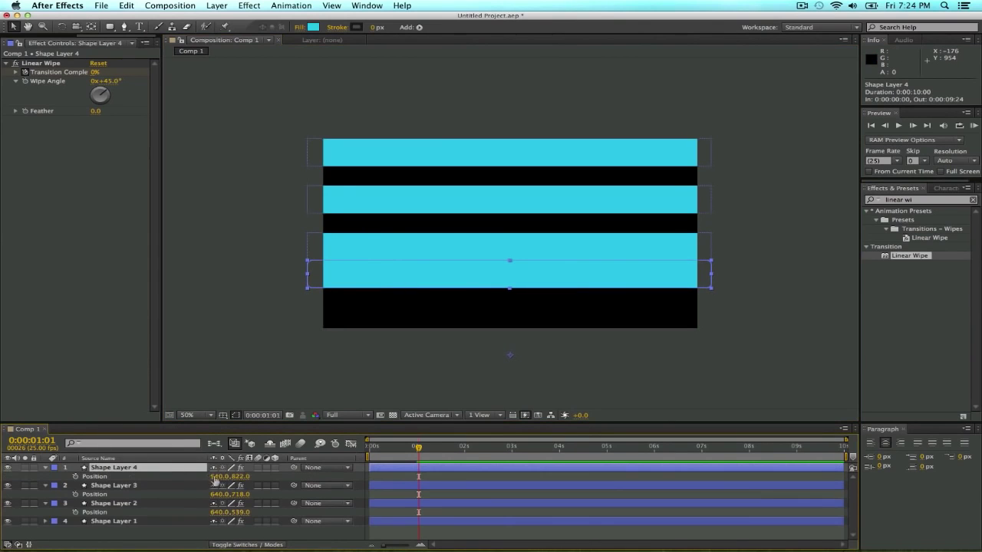
pyautogui.click(240, 476)
pyautogui.press('BackSpace')
pyautogui.write('+75')
pyautogui.press('Return')
# - Duplicate the fourth bar, move the copy directly beneath it, and add 75 px to its vertical position, bringing it to 1076
pyautogui.press('super+d')
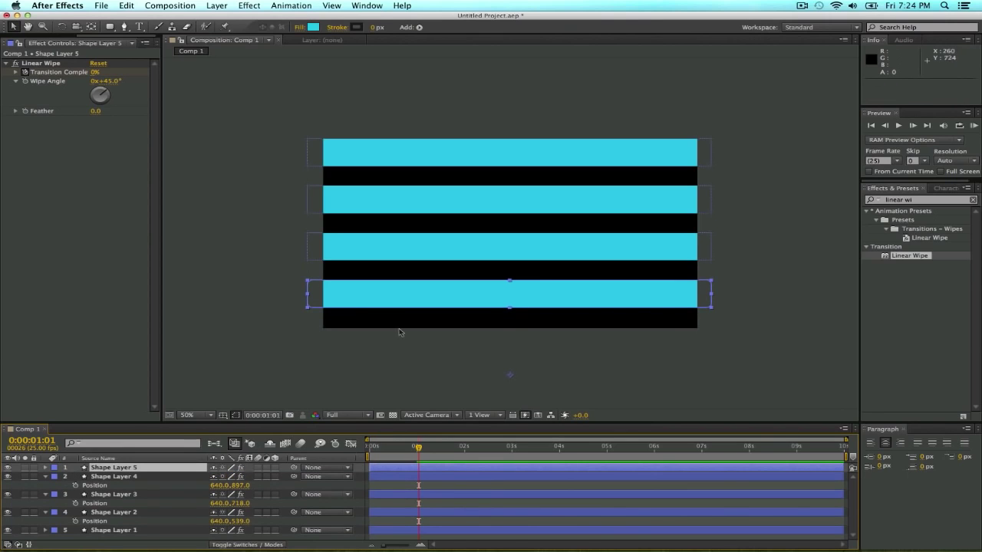
pyautogui.moveTo(401, 300); pyautogui.dragTo(396, 322)
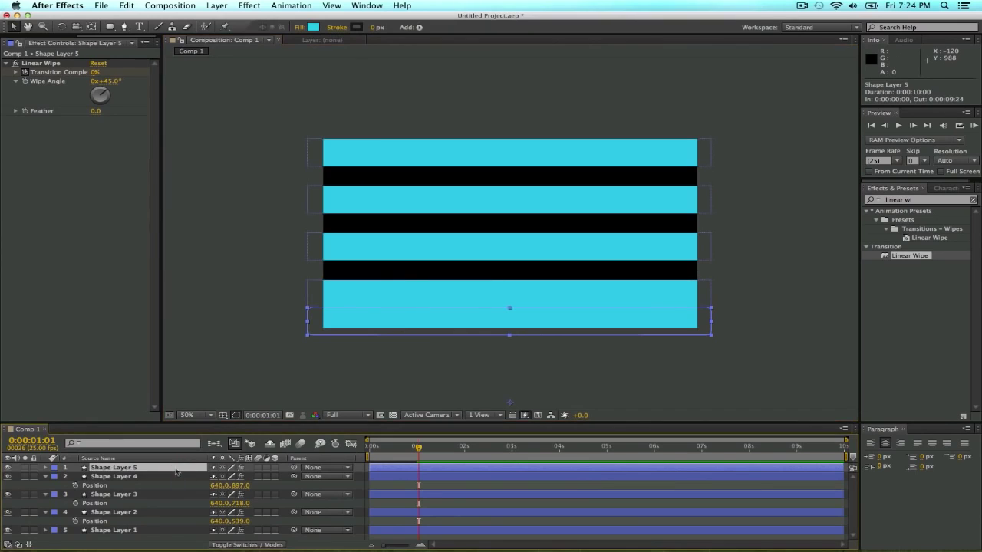
pyautogui.press('p')
pyautogui.click(242, 477)
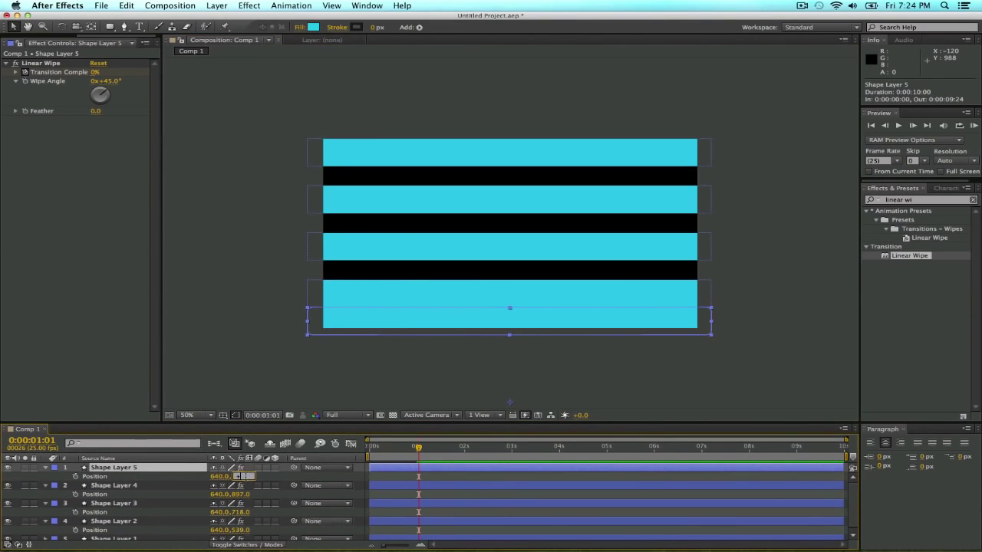
pyautogui.write('+75')
pyautogui.press('Return')
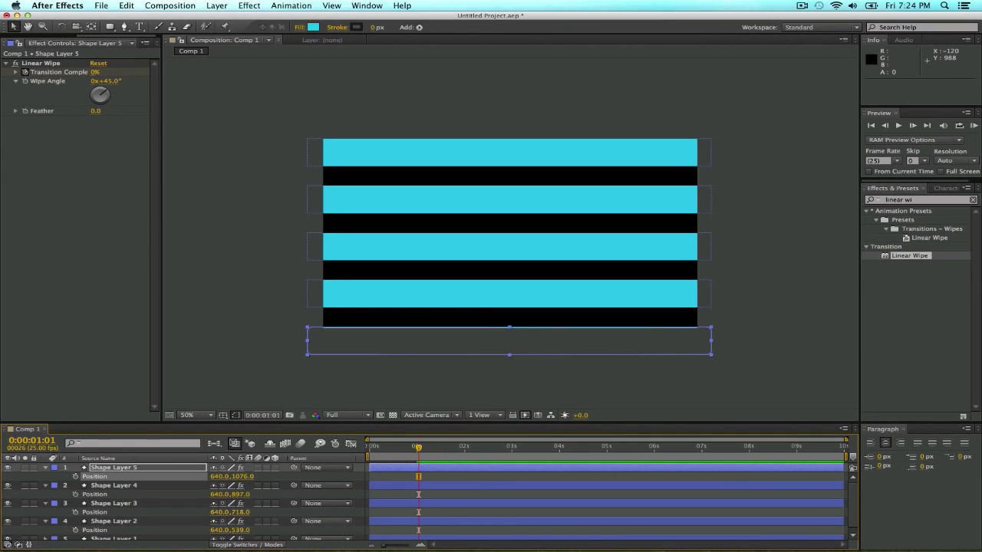
pyautogui.click(275, 361)
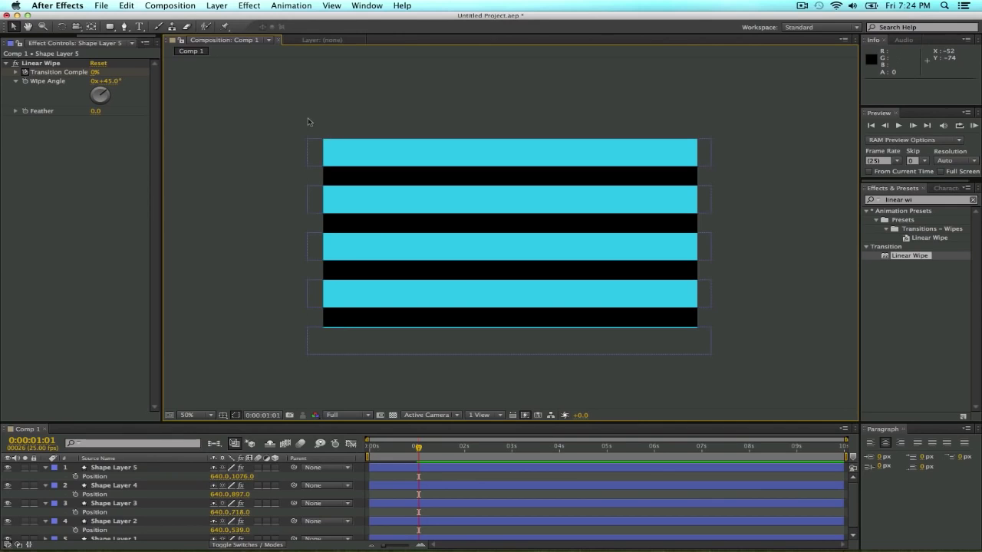
# - Collapse the properties of all five bar layers and pre-compose them as Pre-comp 1, moving all attributes into the new composition
pyautogui.click(148, 468)
pyautogui.keyDown('shift'); pyautogui.click(159, 536); pyautogui.keyUp('shift')
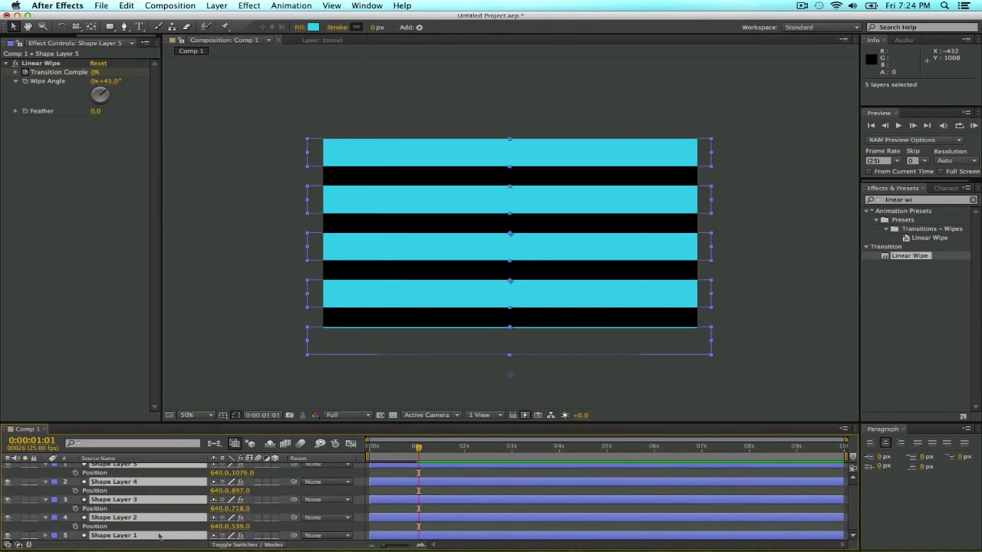
pyautogui.press('u')
pyautogui.press('u')
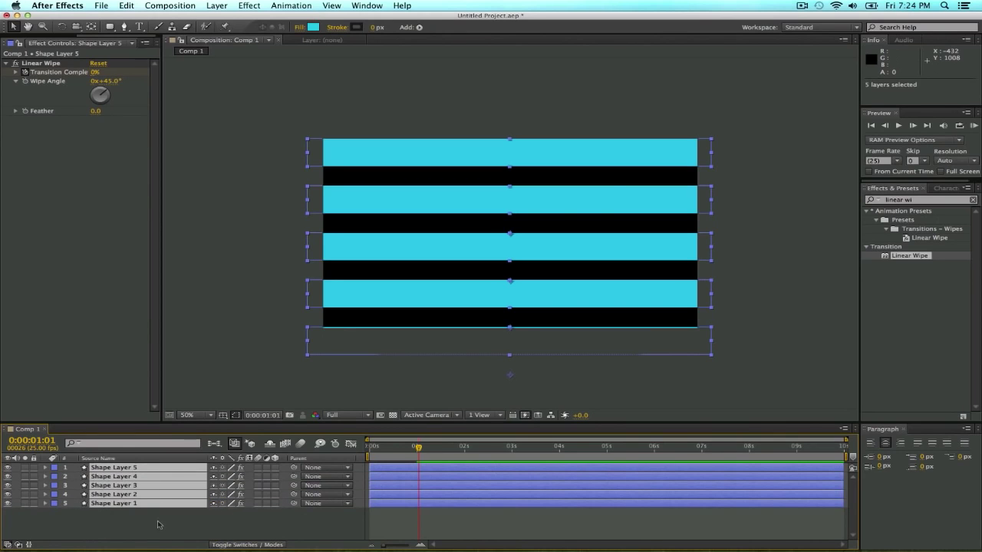
pyautogui.moveTo(159, 522); pyautogui.dragTo(156, 470)
pyautogui.click(216, 6)
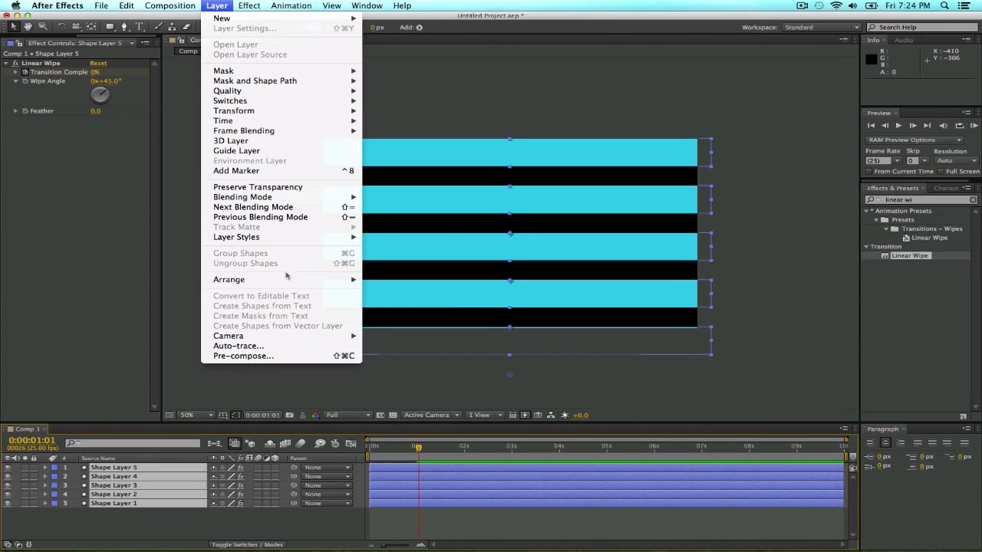
pyautogui.click(292, 356)
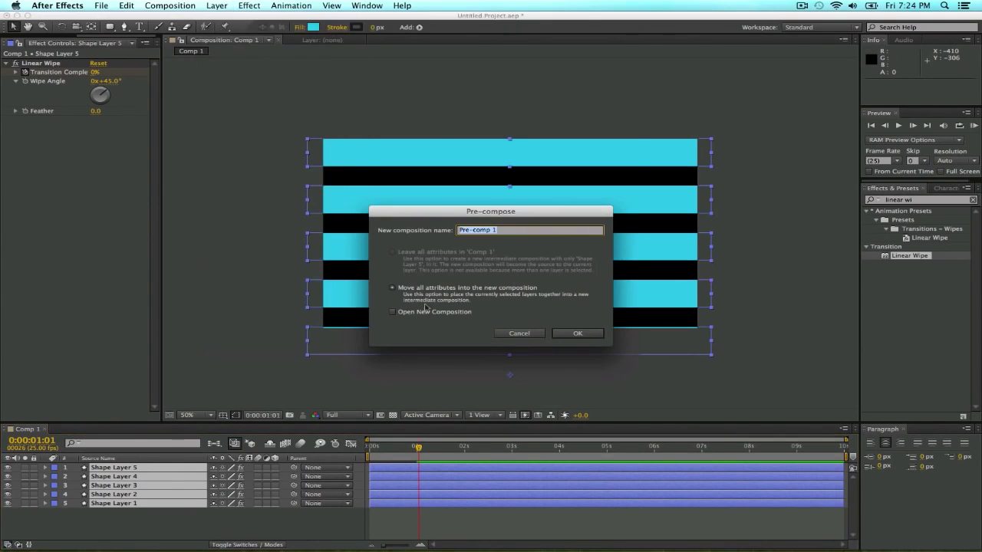
pyautogui.click(579, 334)
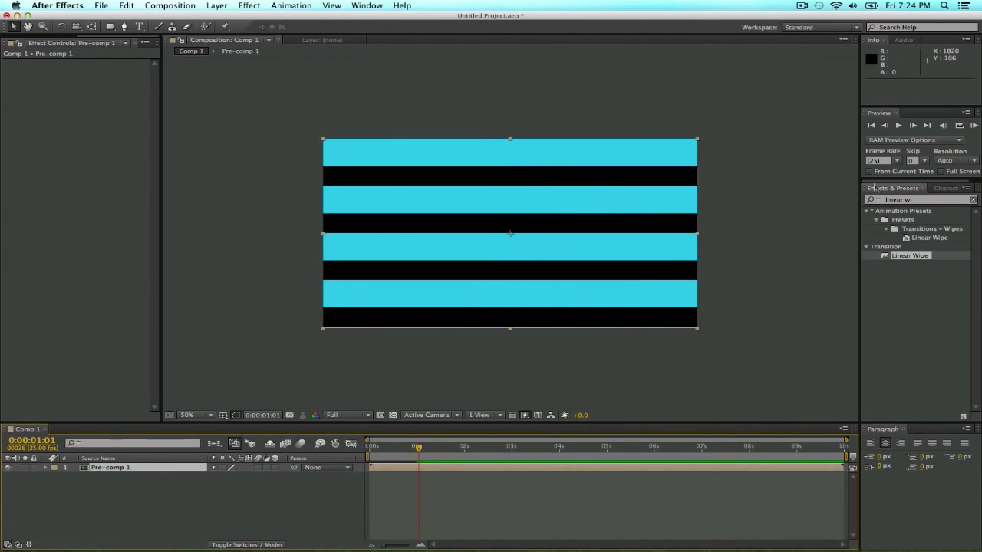
# - Apply the CC Sphere effect to Pre-comp 1 and turn on the transparency grid in the composition view
pyautogui.click(931, 201)
pyautogui.click(927, 200)
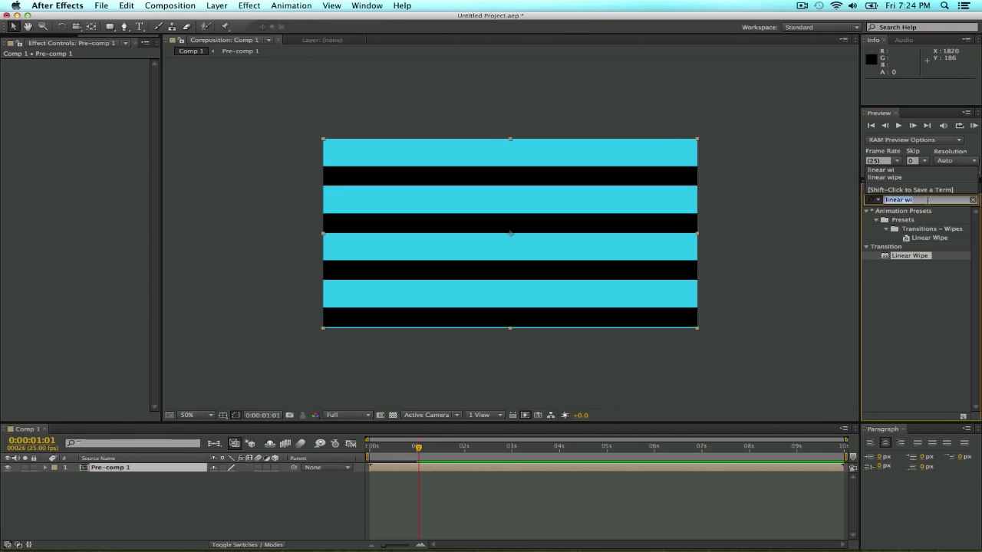
pyautogui.write('cc sphe')
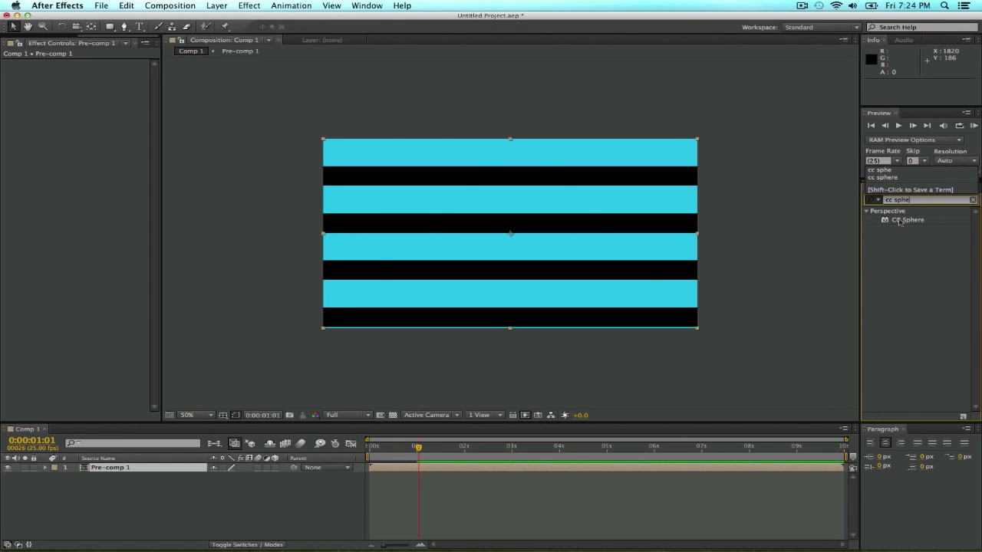
pyautogui.moveTo(900, 222); pyautogui.dragTo(420, 239)
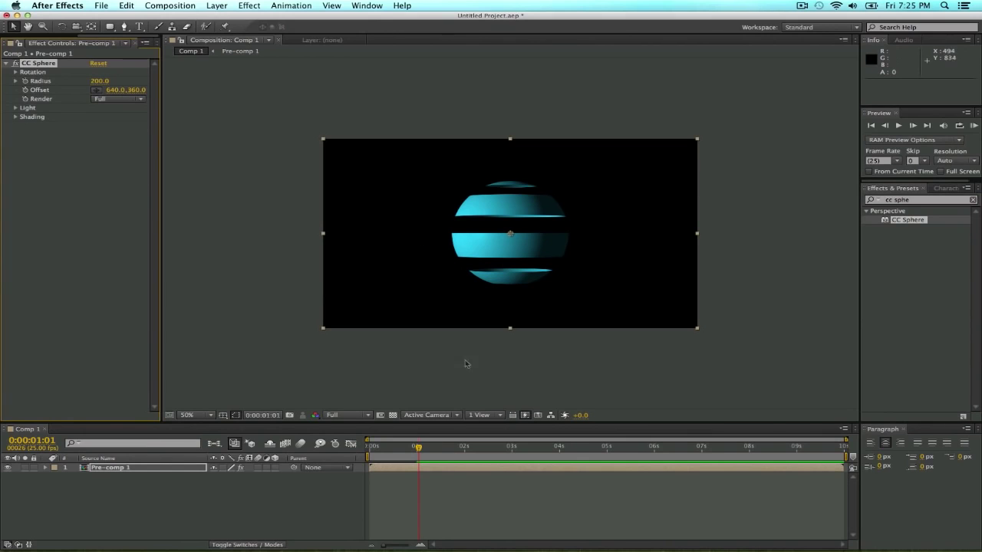
pyautogui.scroll(1, 444, 331)
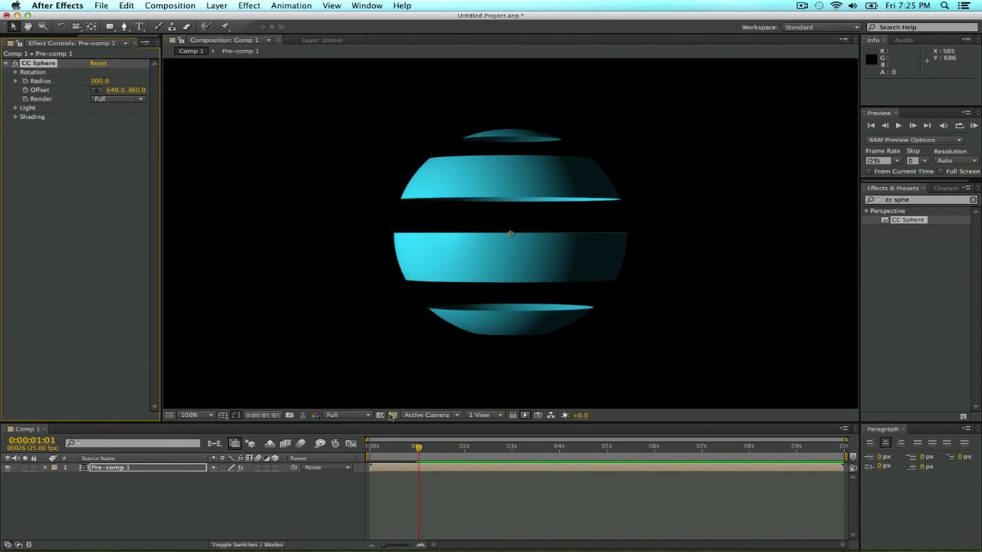
pyautogui.click(392, 415)
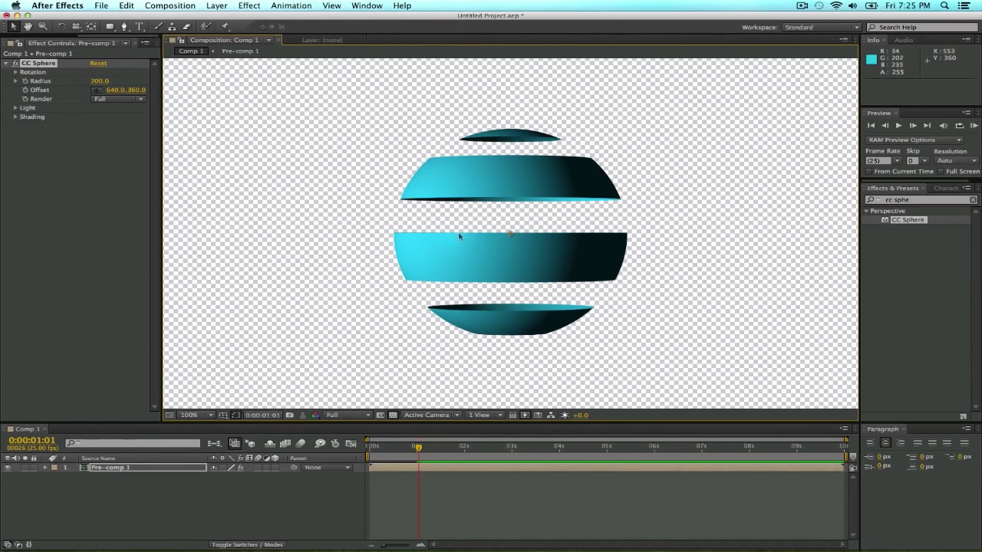
# - Inside Pre-comp 1, rotate all five bar layers together to 7.0° with the Rotation tool
pyautogui.doubleClick(100, 468)
pyautogui.moveTo(255, 117); pyautogui.dragTo(748, 383)
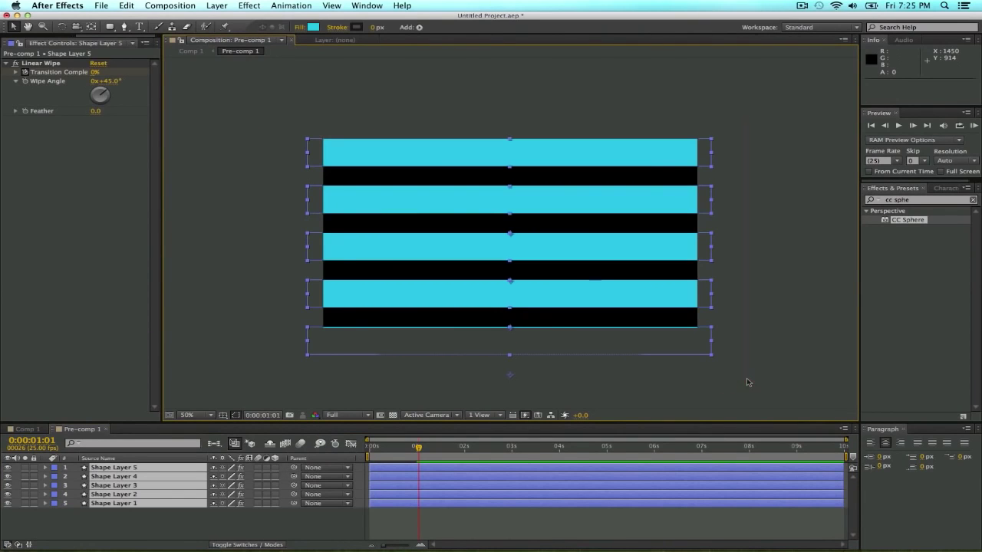
pyautogui.click(62, 27)
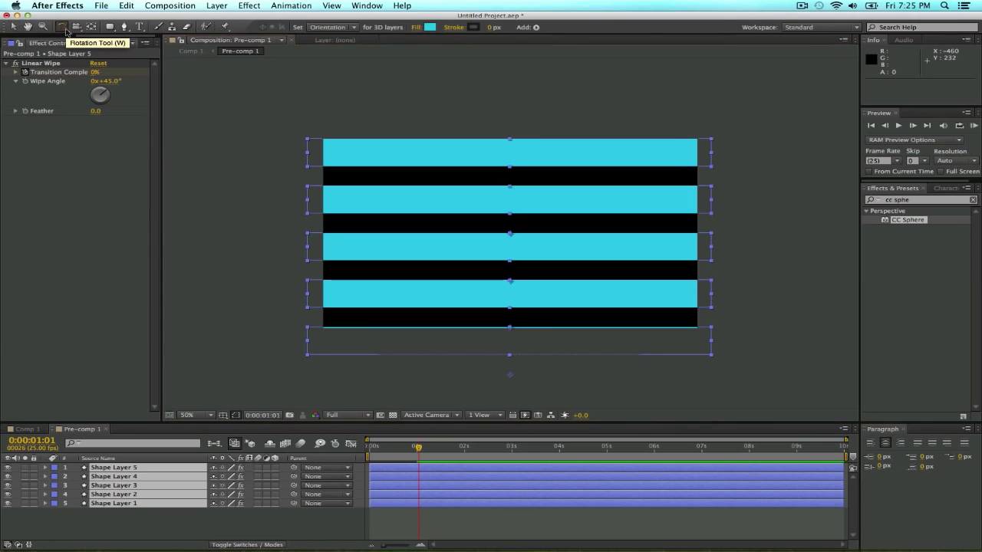
pyautogui.moveTo(312, 144); pyautogui.dragTo(313, 131)
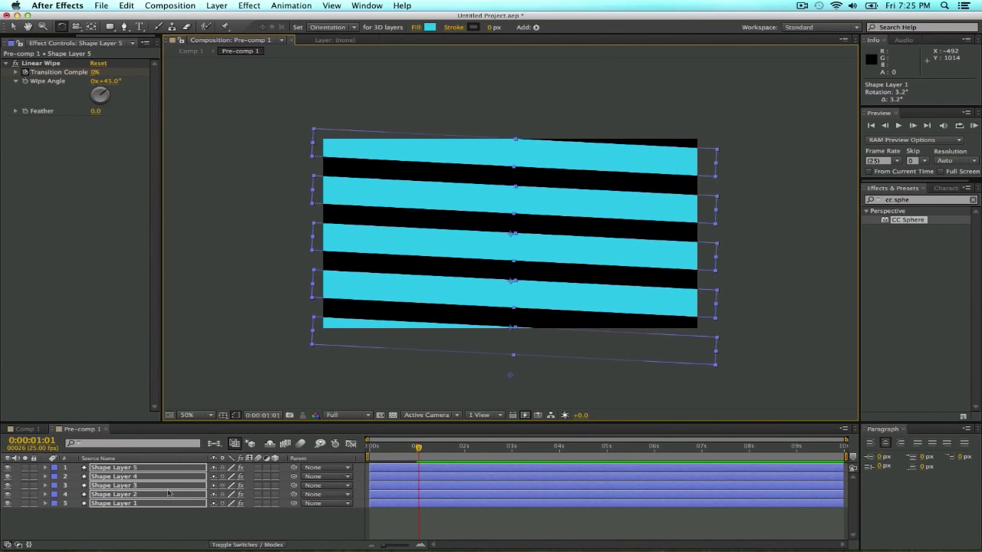
pyautogui.press('r')
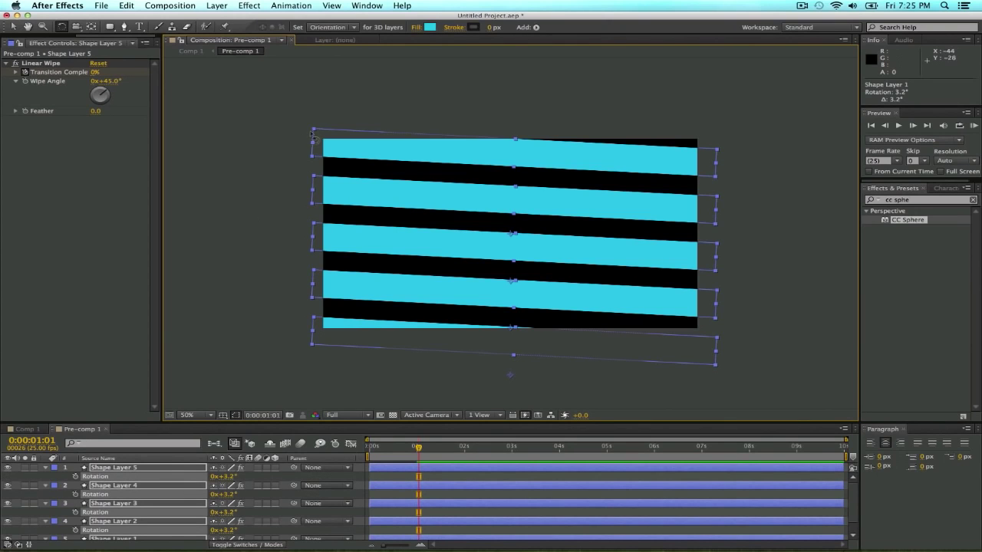
pyautogui.moveTo(315, 128); pyautogui.dragTo(325, 120)
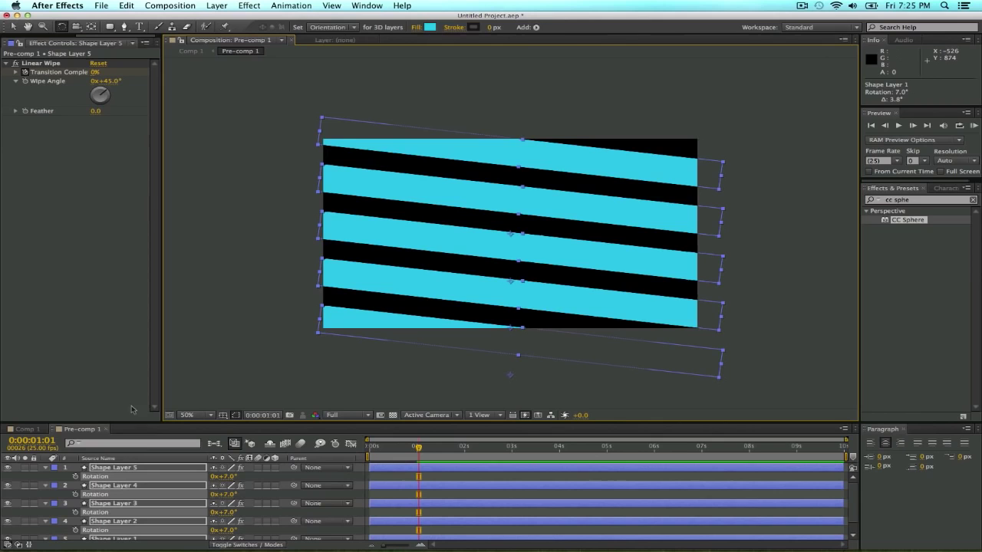
# - Back in Comp 1, set the CC Sphere's Rotation X to 1° and Rotation Y to 185° to bring its seam to the front
pyautogui.click(25, 429)
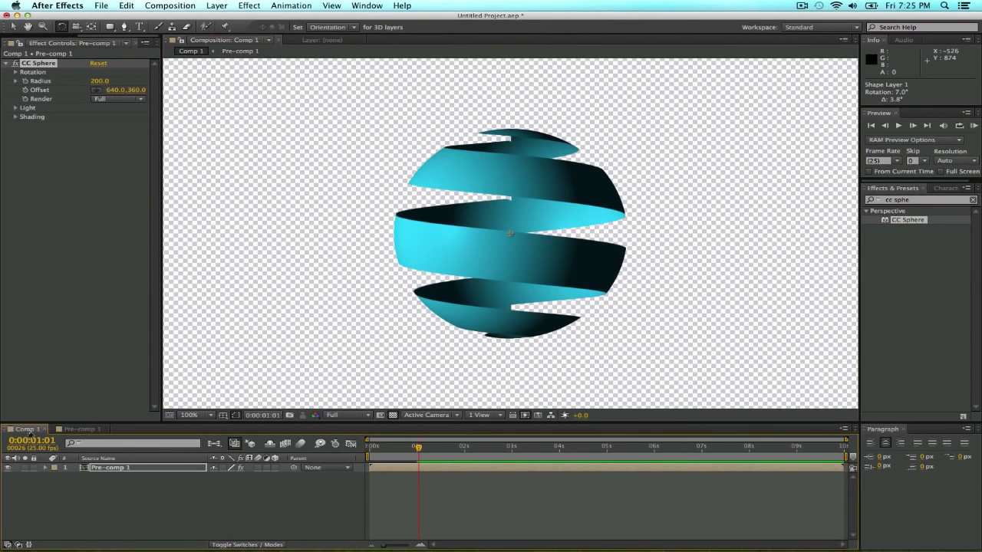
pyautogui.click(16, 72)
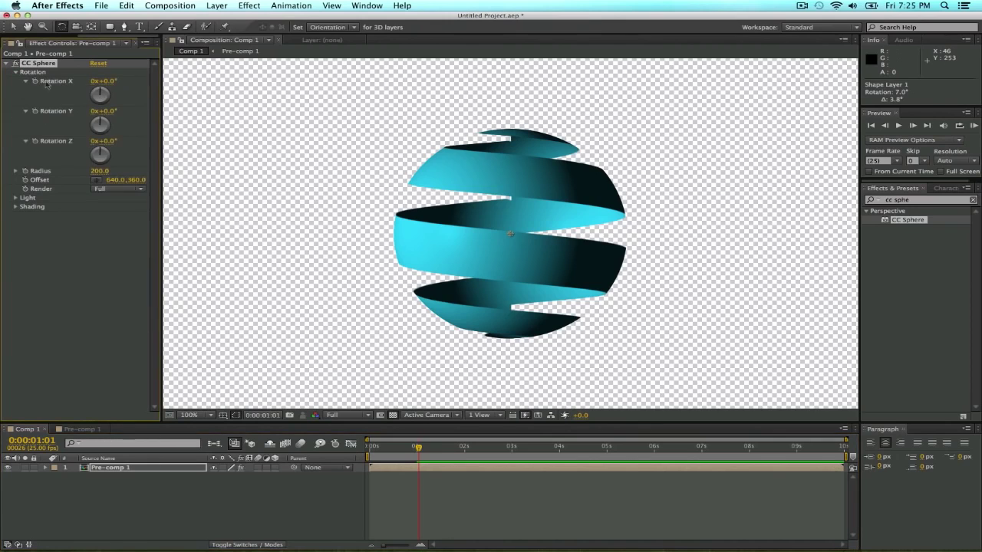
pyautogui.moveTo(108, 81); pyautogui.dragTo(230, 121)
pyautogui.moveTo(112, 81); pyautogui.dragTo(110, 80)
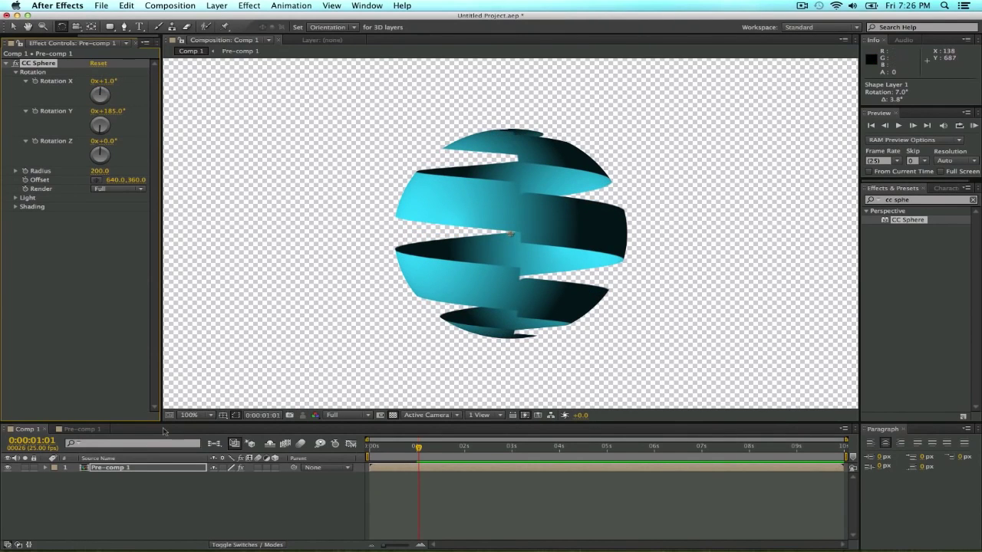
# - Try the Pre-comp 1 bars at 7.5° and 6.0° rotation, checking the ribbon's seam on the sphere in Comp 1 each time
pyautogui.press('.')
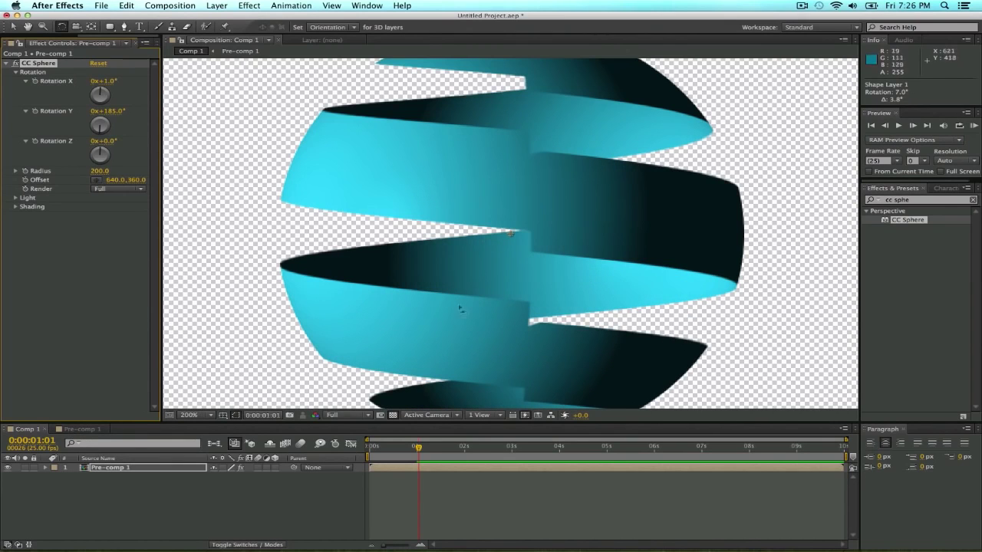
pyautogui.click(83, 431)
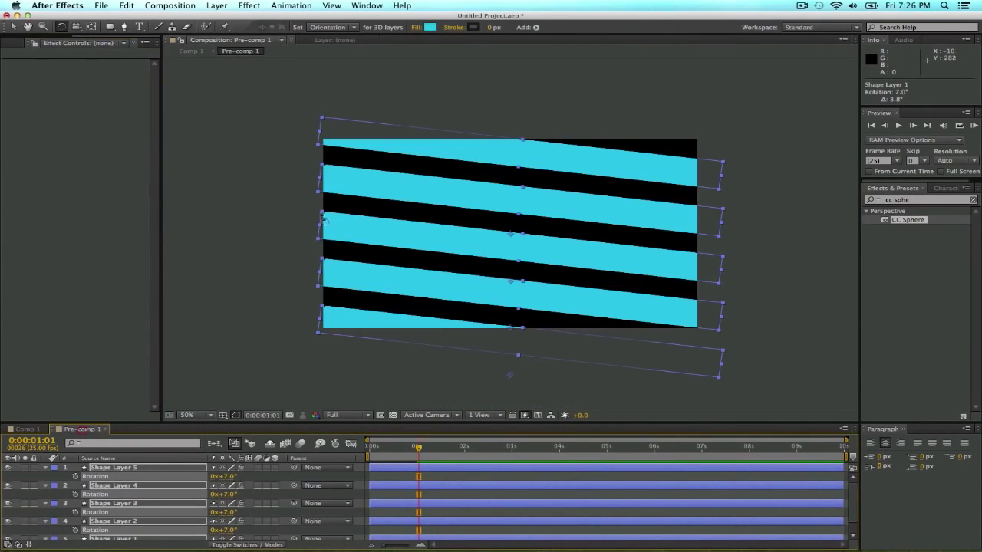
pyautogui.moveTo(324, 123); pyautogui.dragTo(324, 121)
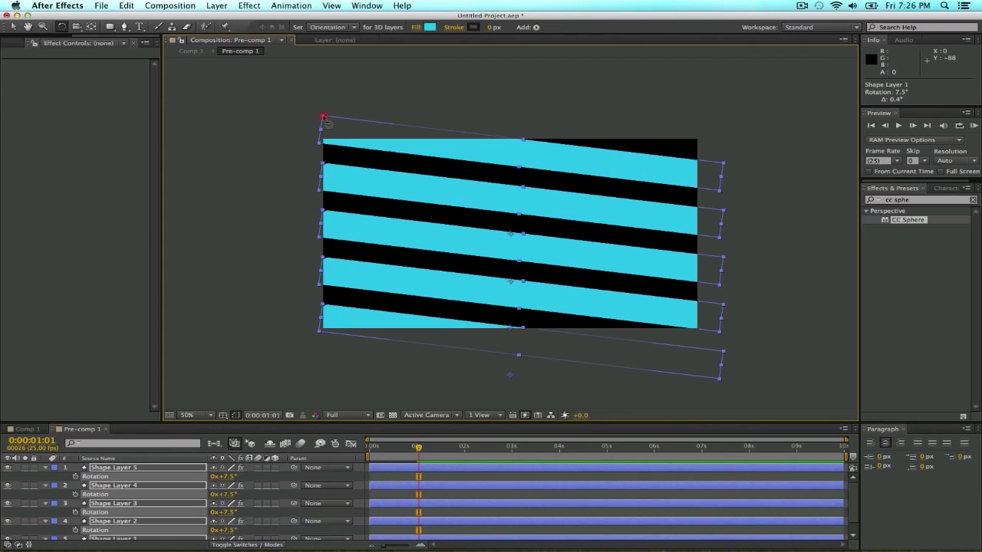
pyautogui.click(27, 429)
pyautogui.click(81, 429)
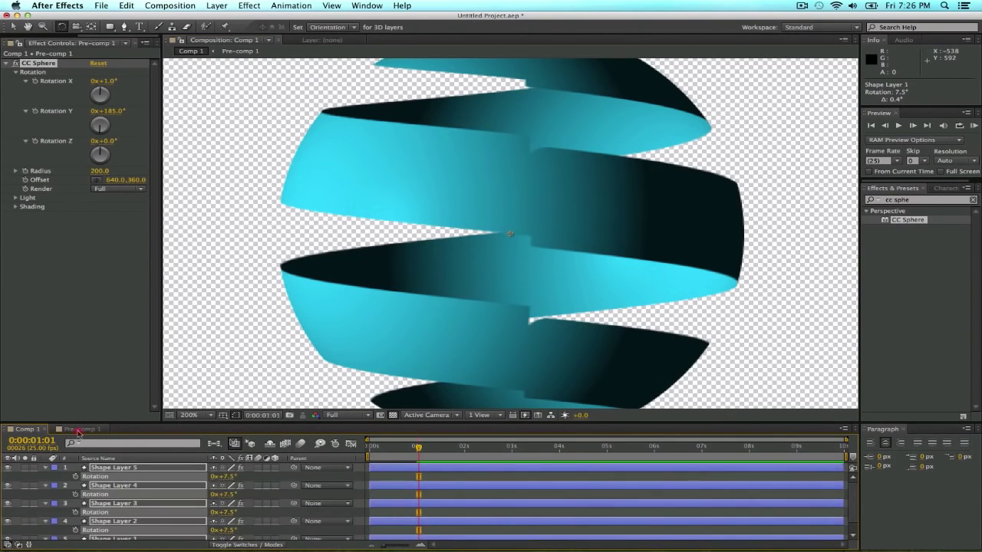
pyautogui.moveTo(324, 121); pyautogui.dragTo(321, 123)
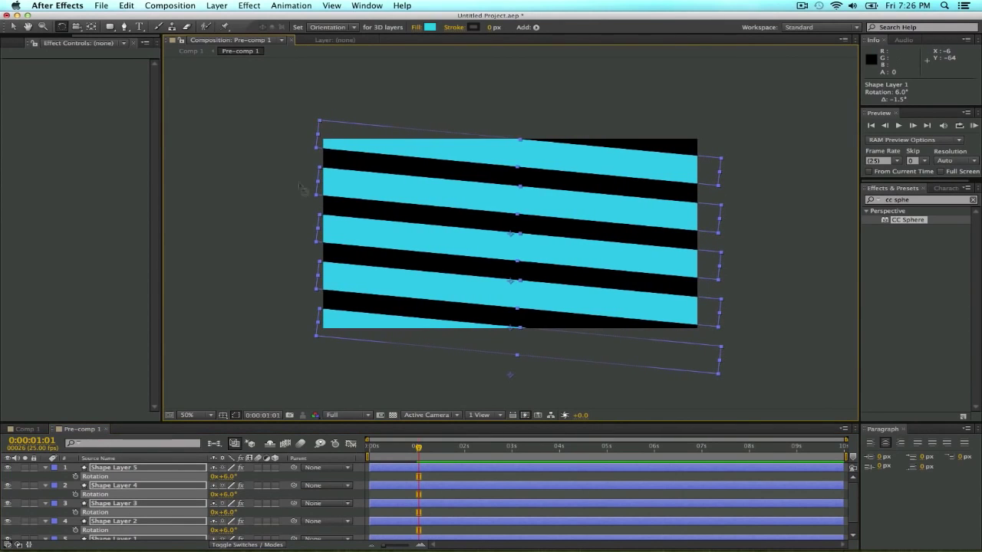
pyautogui.click(23, 429)
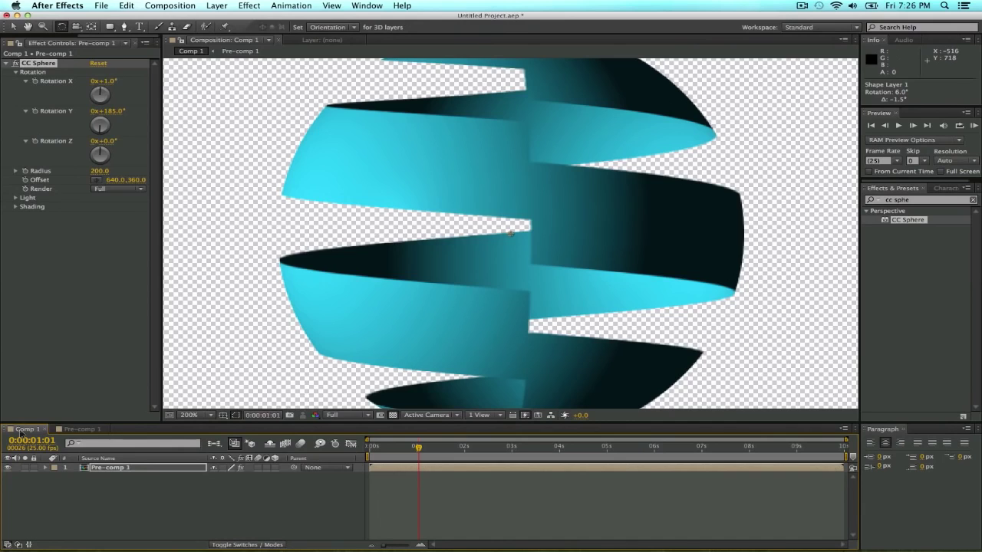
# - Increase the rotation of the five bars in Pre-comp 1 so the ribbon ends line up at the sphere's seam, and inspect the seam in Comp 1
pyautogui.click(81, 429)
pyautogui.moveTo(322, 124); pyautogui.dragTo(322, 117)
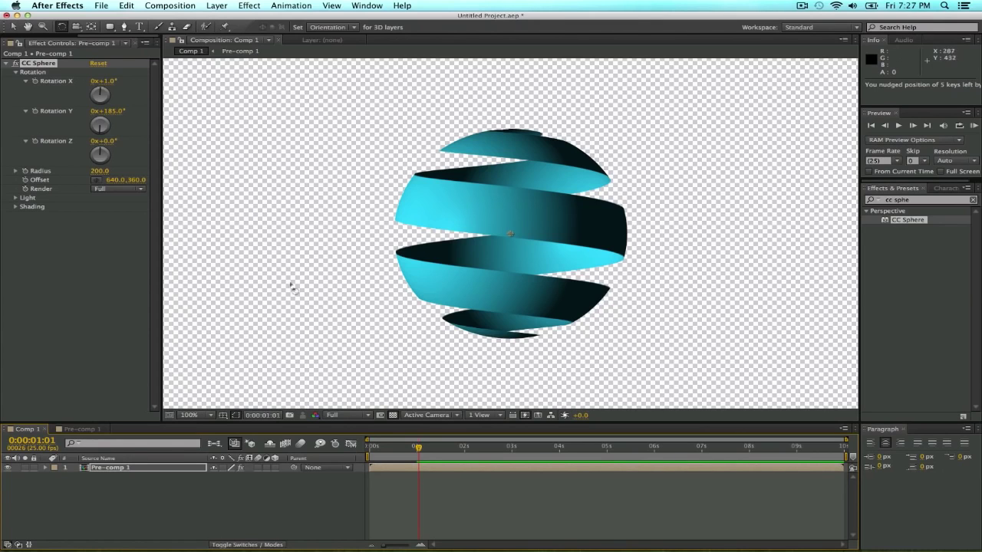
pyautogui.scroll(-1, 562, 232)
pyautogui.scroll(2, 552, 232)
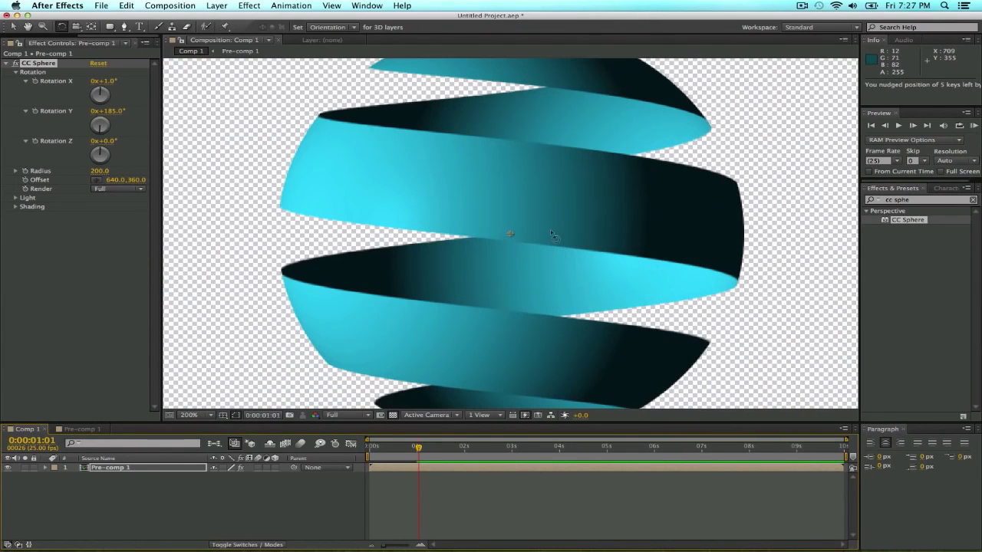
# - Set the CC Sphere's Rotation Y to 212° and Rotation X to -3°
pyautogui.moveTo(116, 113); pyautogui.dragTo(142, 123)
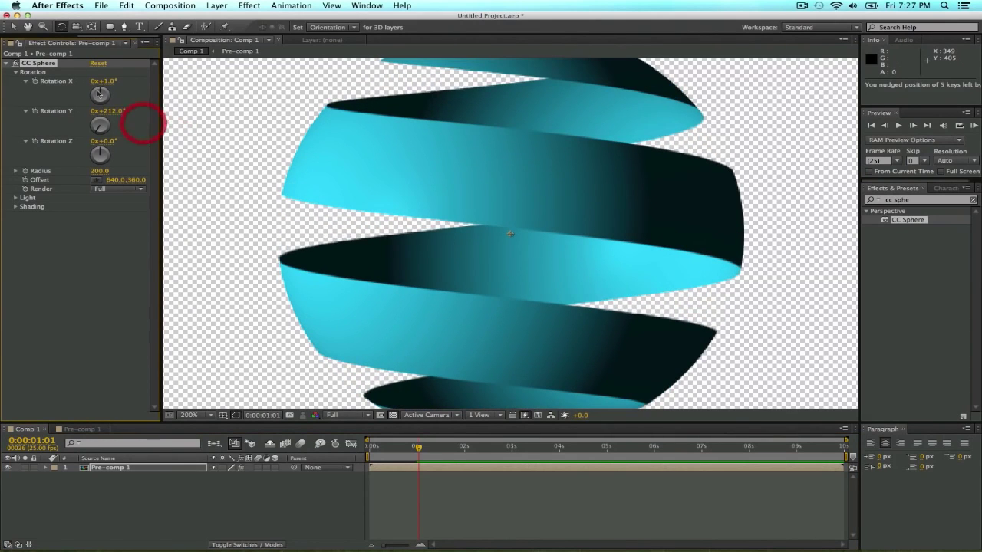
pyautogui.moveTo(99, 93)
pyautogui.mouseDown()
pyautogui.moveTo(176, 95)
pyautogui.moveTo(102, 95)
pyautogui.mouseUp()
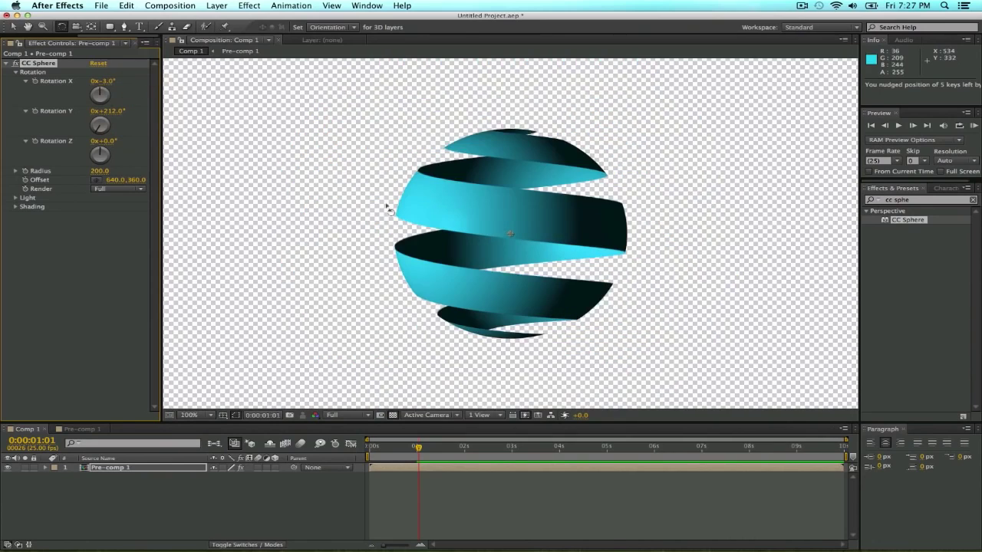
# - Collapse the five bars' revealed rotation properties in Pre-comp 1, deselect the bars, and return to Comp 1 with nothing selected
pyautogui.click(86, 429)
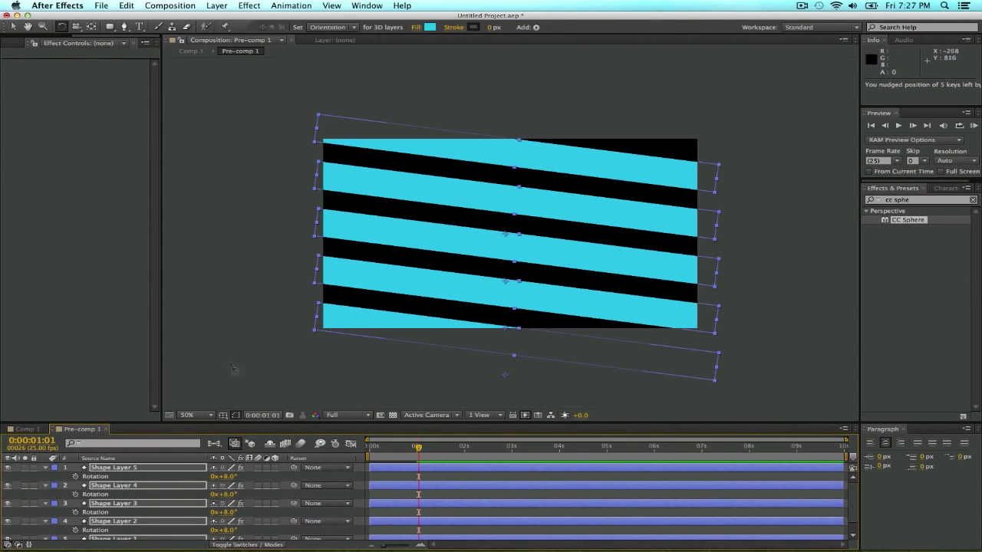
pyautogui.click(28, 430)
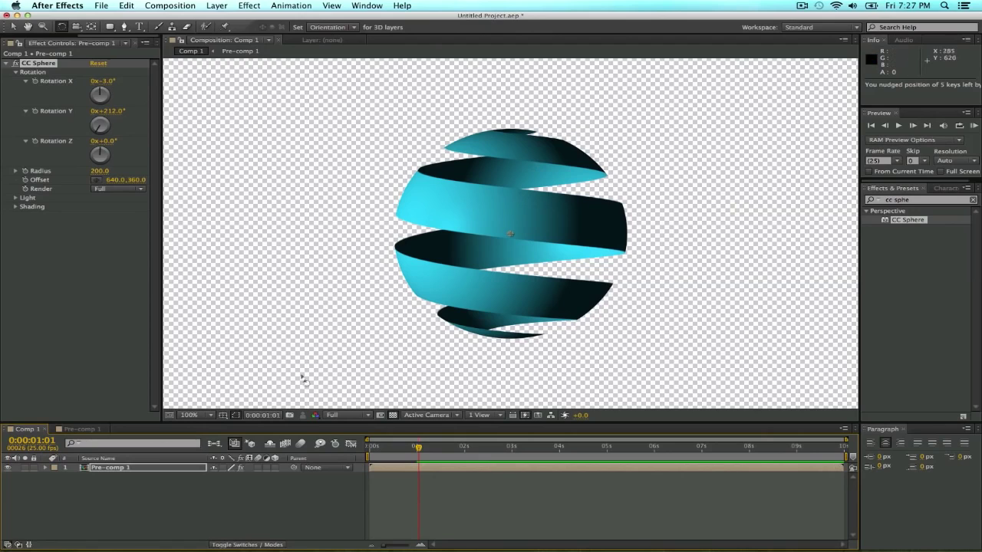
pyautogui.click(80, 429)
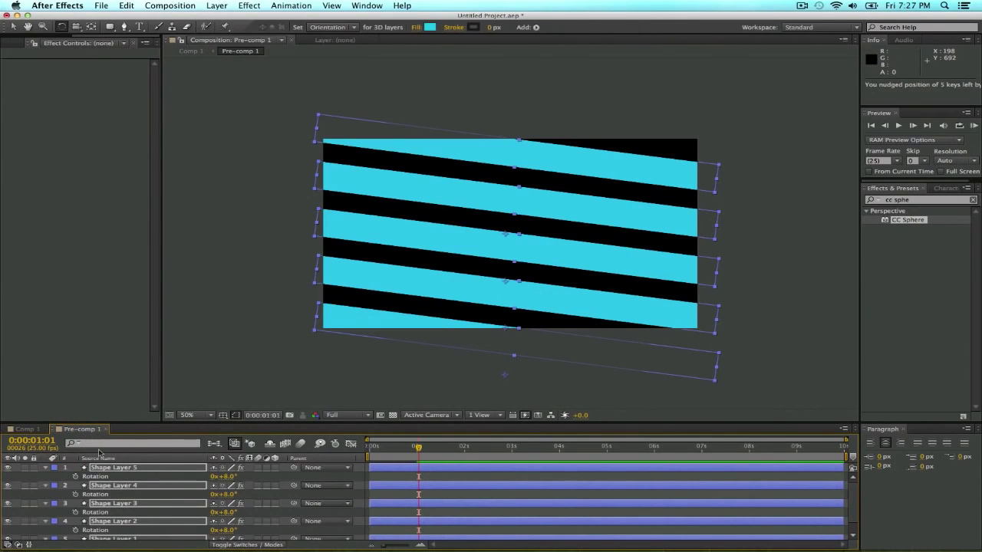
pyautogui.press('u')
pyautogui.press('u')
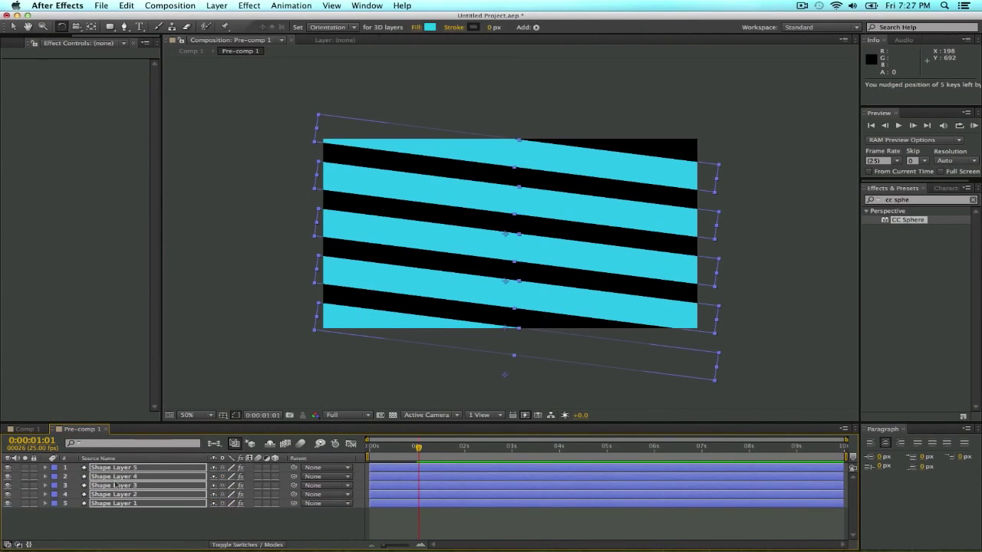
pyautogui.click(154, 523)
pyautogui.click(32, 432)
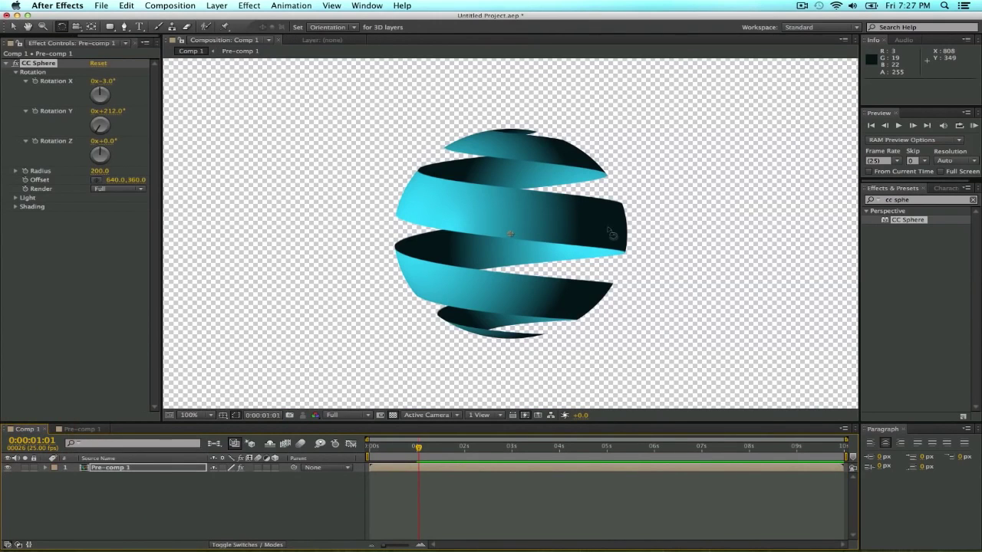
pyautogui.click(223, 490)
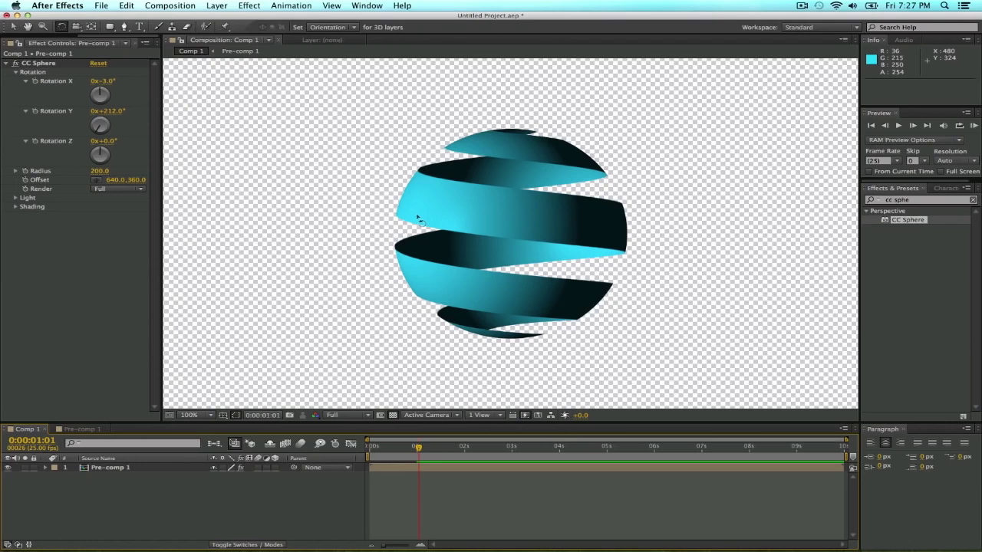
# - Create a white solid layer at comp size, 1280 x 720 px, in Comp 1
pyautogui.click(217, 6)
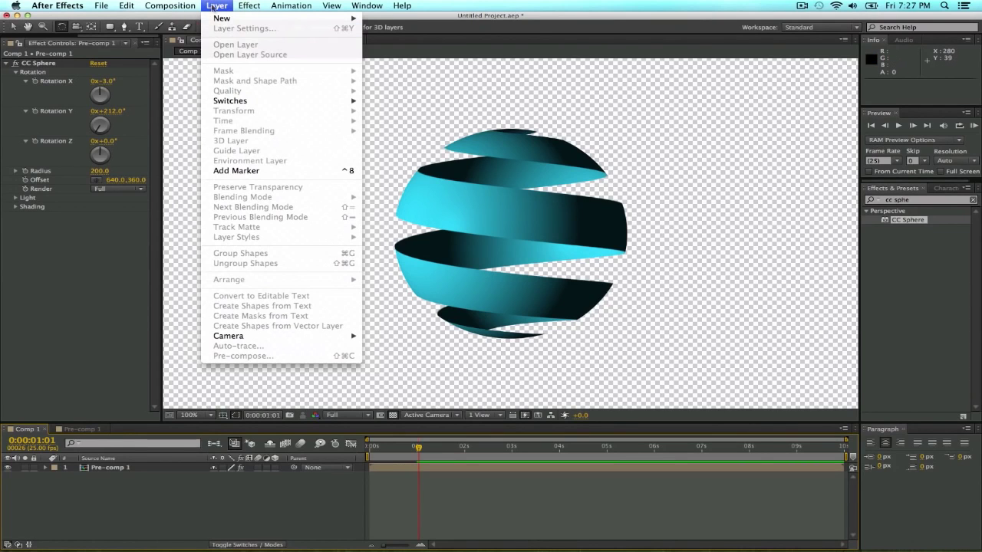
pyautogui.moveTo(220, 17)
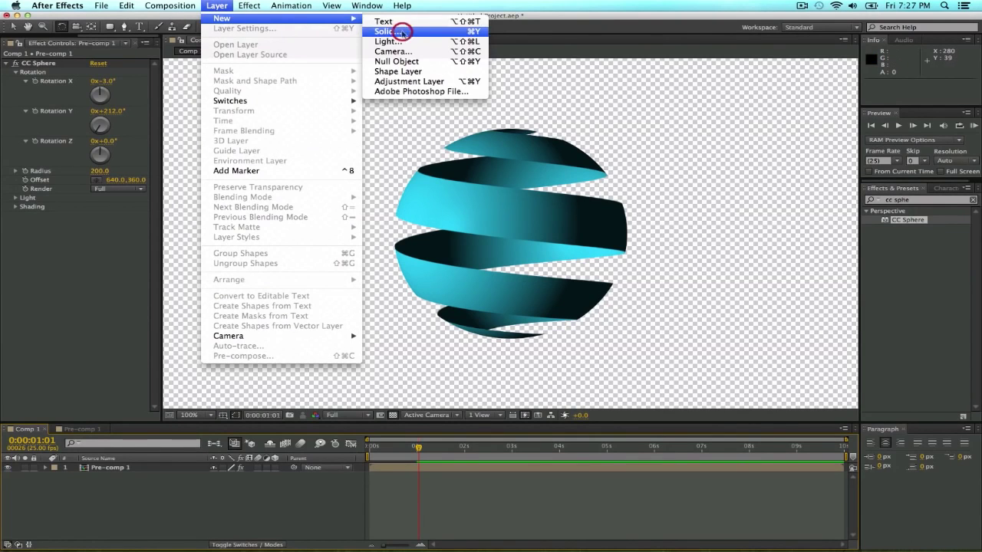
pyautogui.click(395, 31)
pyautogui.click(259, 290)
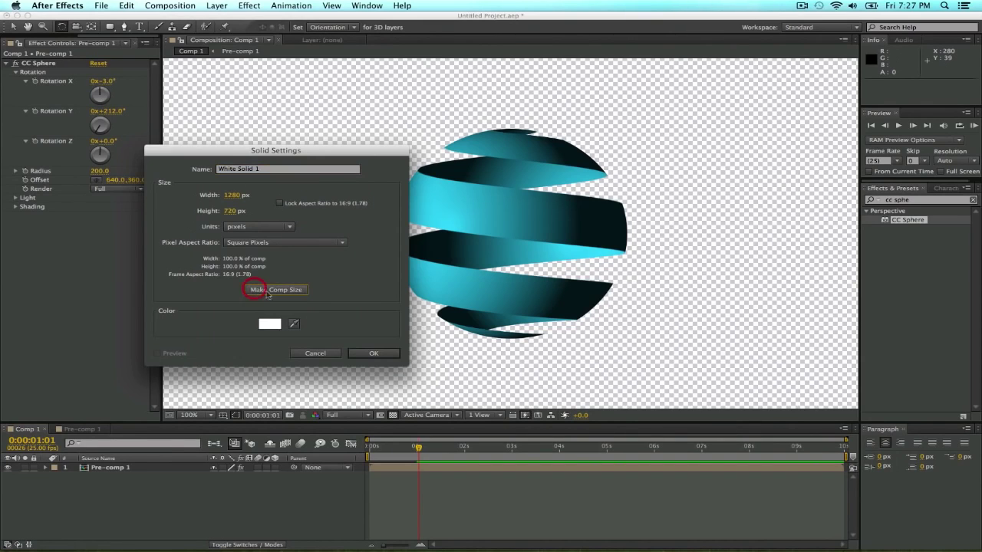
pyautogui.click(375, 353)
# - Search the effects for "ramp" and apply the Ramp effect to White Solid 1
pyautogui.click(914, 199)
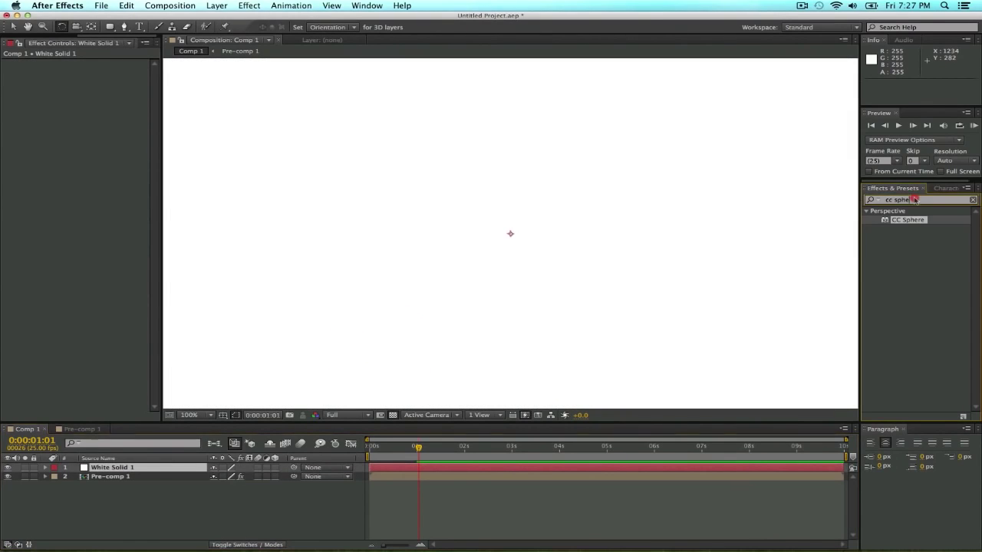
pyautogui.write('ramp ef')
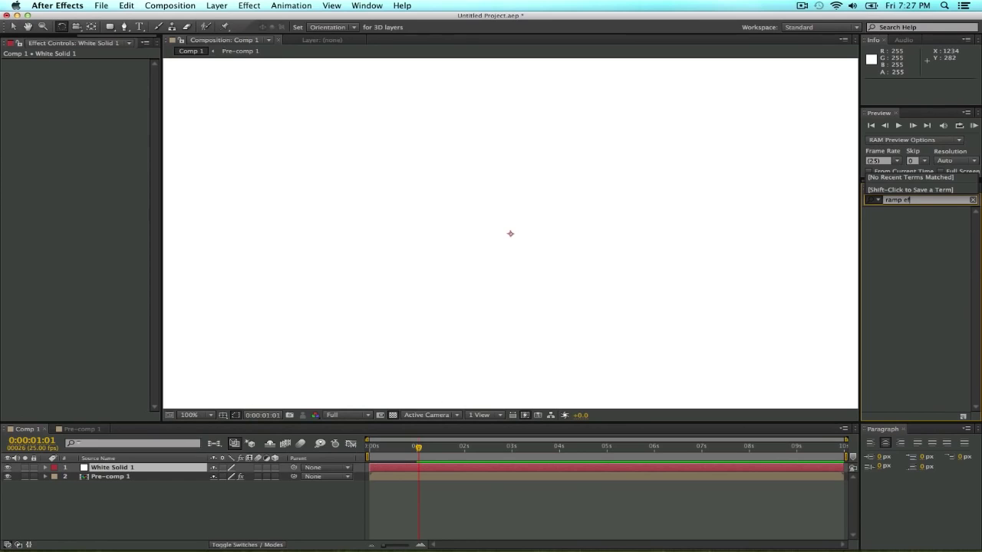
pyautogui.press('BackSpace')
pyautogui.press('BackSpace')
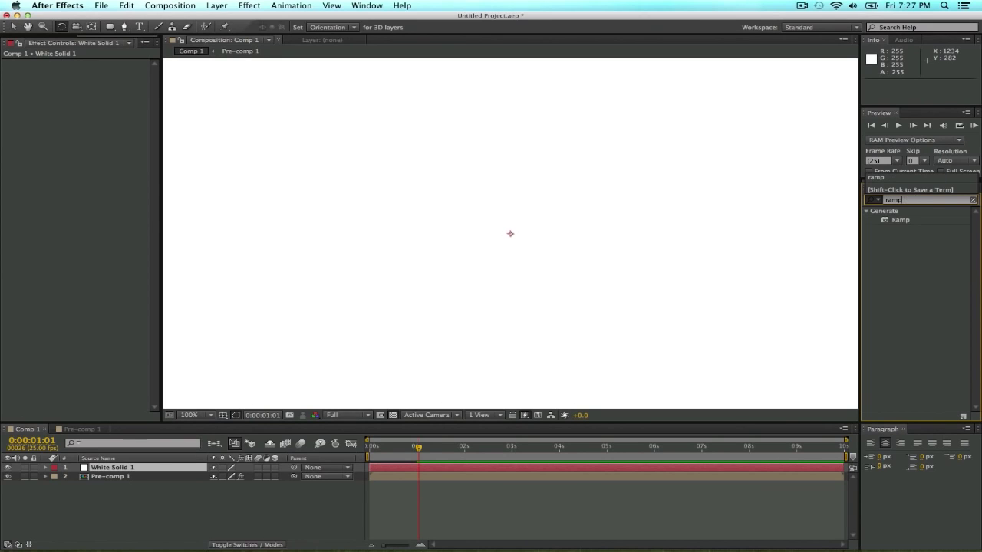
pyautogui.moveTo(903, 220); pyautogui.dragTo(179, 468)
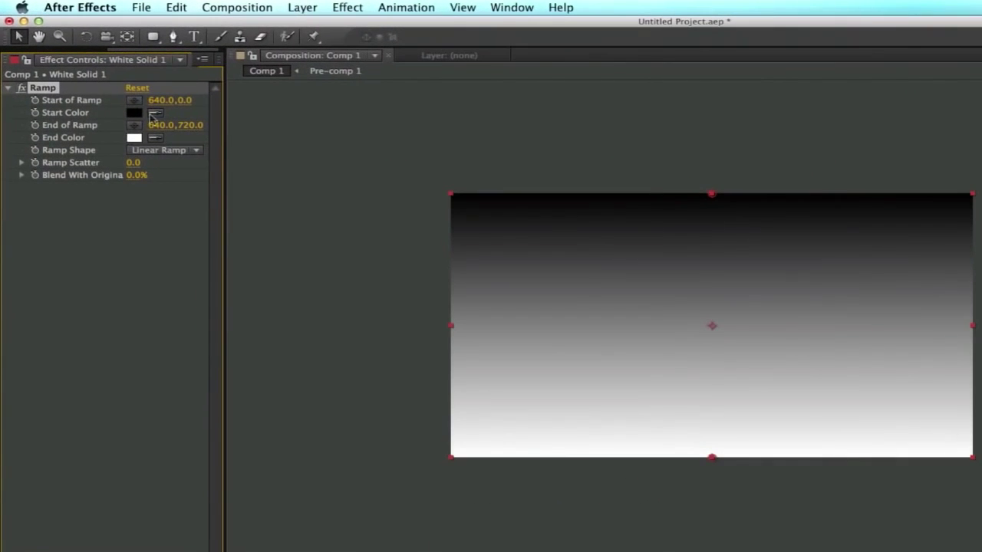
# - Set the solid's Ramp Shape to Radial Ramp and centre the Start of Ramp at 640, 360
pyautogui.click(169, 150)
pyautogui.click(172, 151)
pyautogui.click(163, 149)
pyautogui.click(177, 178)
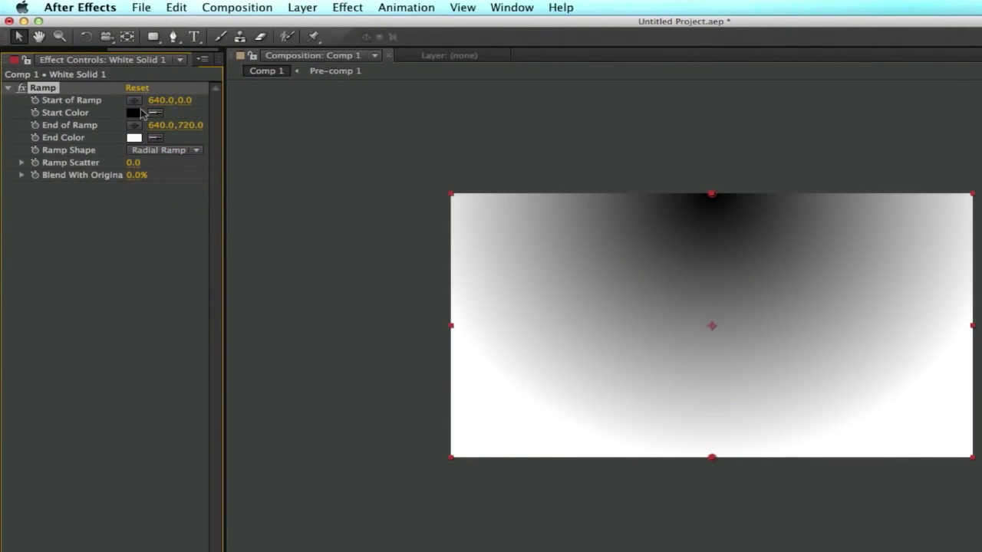
pyautogui.moveTo(184, 101); pyautogui.dragTo(437, 137)
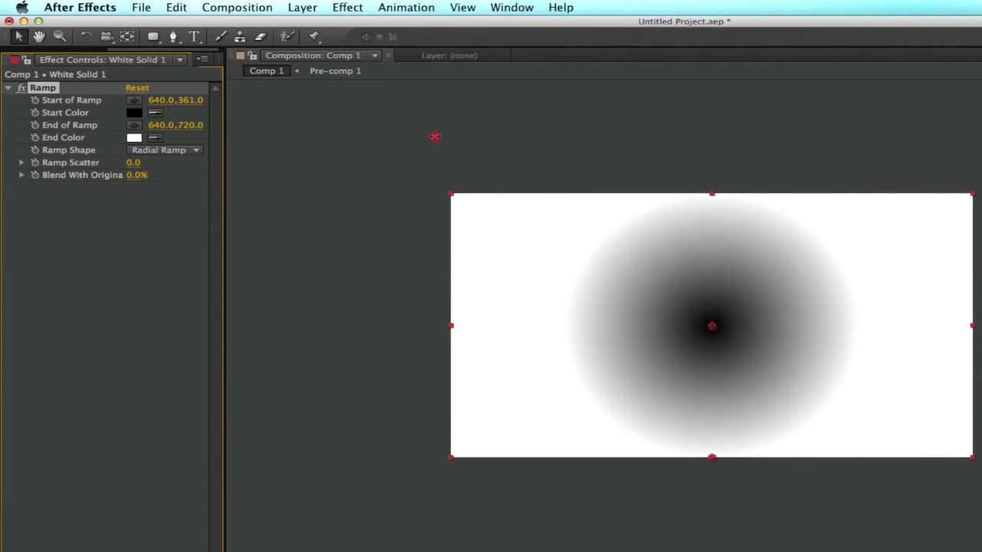
# - Set the ramp's Start Color to white and its End Color to medium grey
pyautogui.click(134, 113)
pyautogui.moveTo(145, 522); pyautogui.dragTo(55, 438)
pyautogui.click(492, 516)
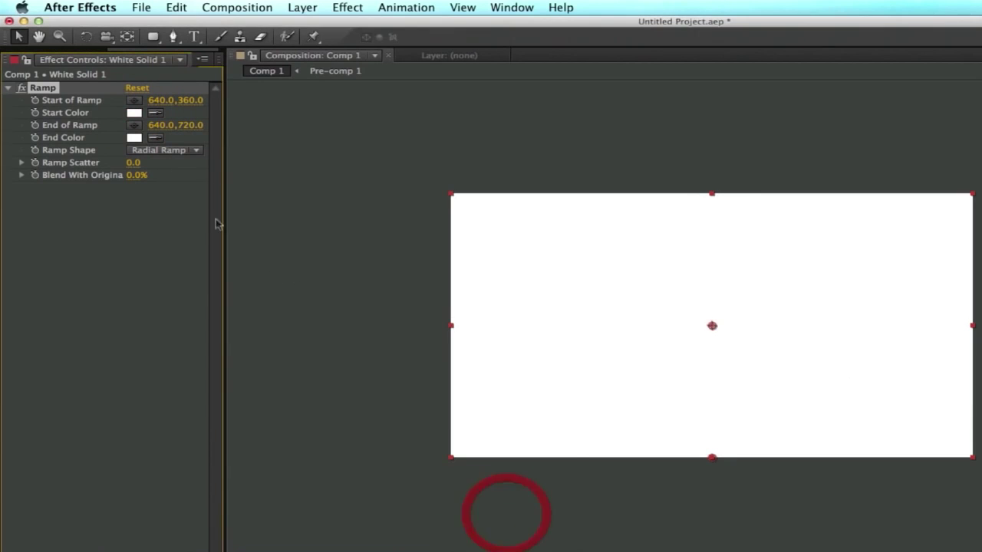
pyautogui.click(134, 138)
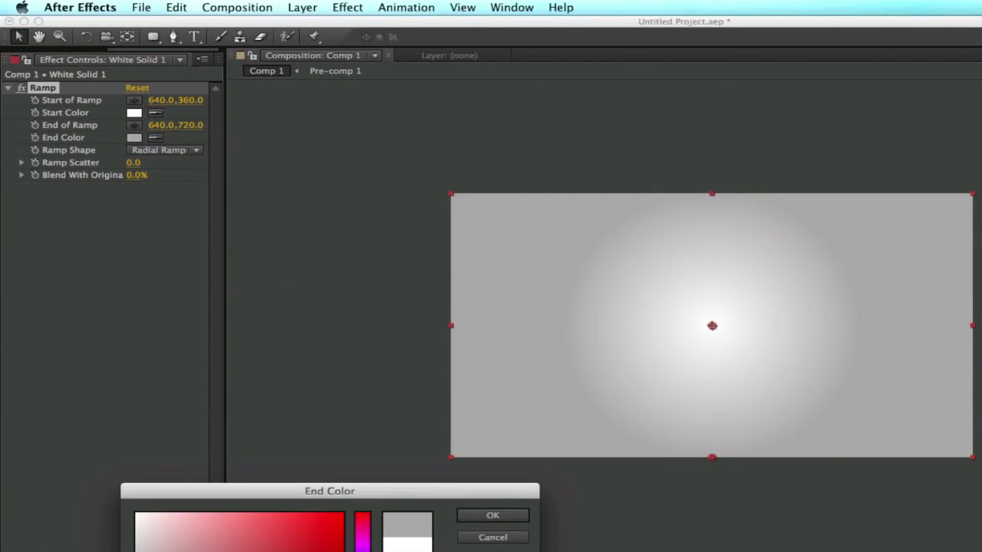
pyautogui.click(481, 514)
# - Set the Ramp Scatter to 100 and widen the gradient by setting End of Ramp to 640, 895
pyautogui.click(131, 162)
pyautogui.write('100')
pyautogui.press('Return')
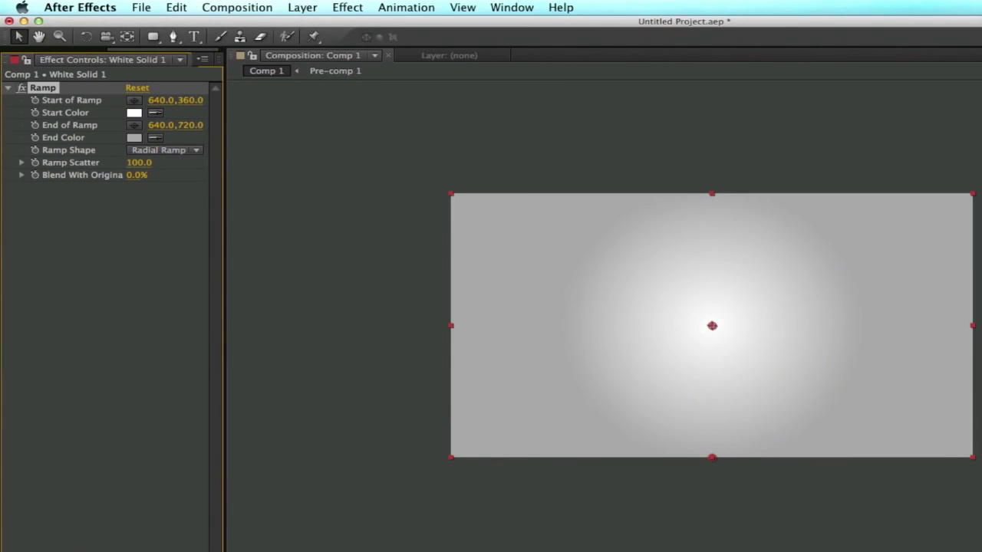
pyautogui.moveTo(192, 125); pyautogui.dragTo(260, 137)
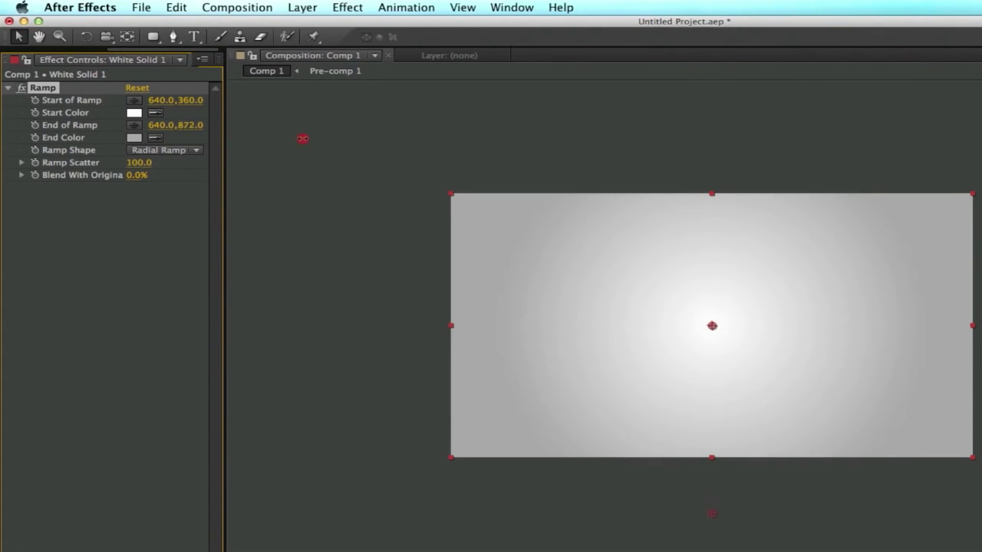
pyautogui.moveTo(323, 141); pyautogui.dragTo(316, 144)
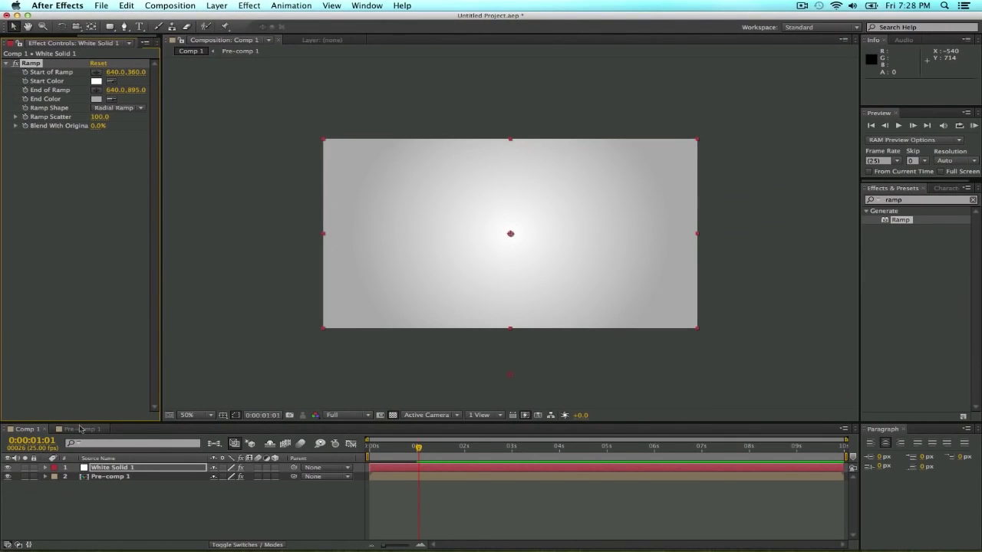
# - Move White Solid 1 beneath Pre-comp 1 as the background, deselect it, and view the composition at 100%
pyautogui.moveTo(125, 470); pyautogui.dragTo(123, 484)
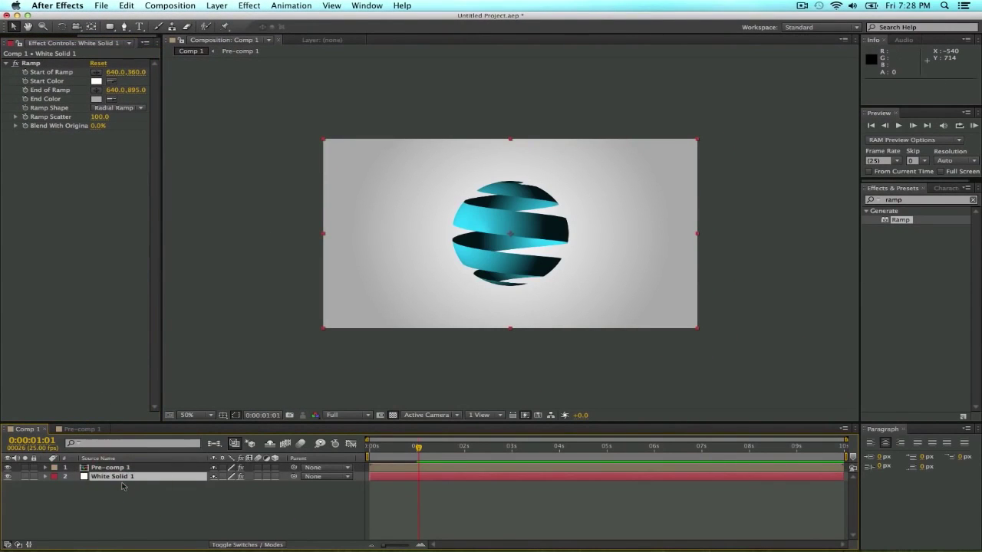
pyautogui.click(148, 498)
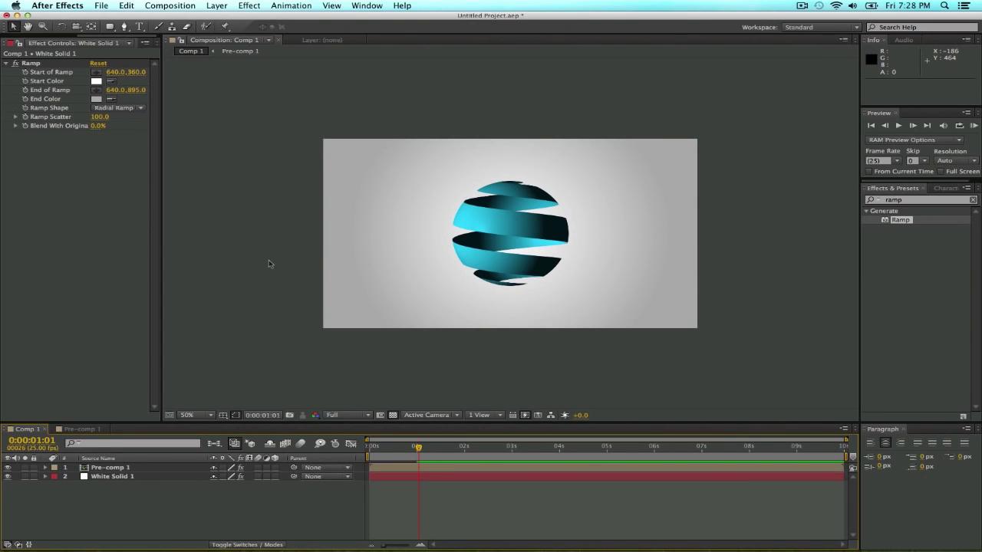
pyautogui.press('/')
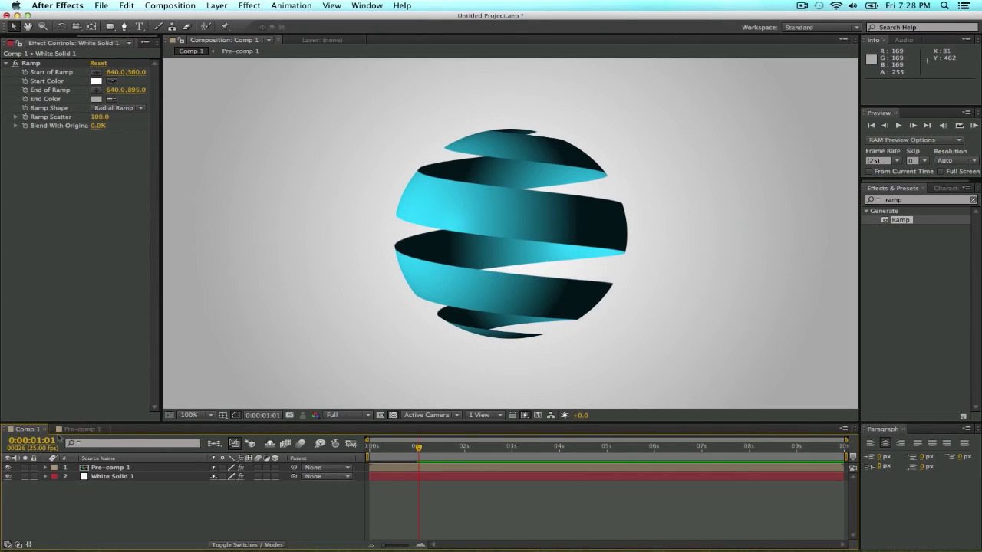
# - Select the Pre-comp 1 layer and display the project's item list in place of the effect controls
pyautogui.click(125, 469)
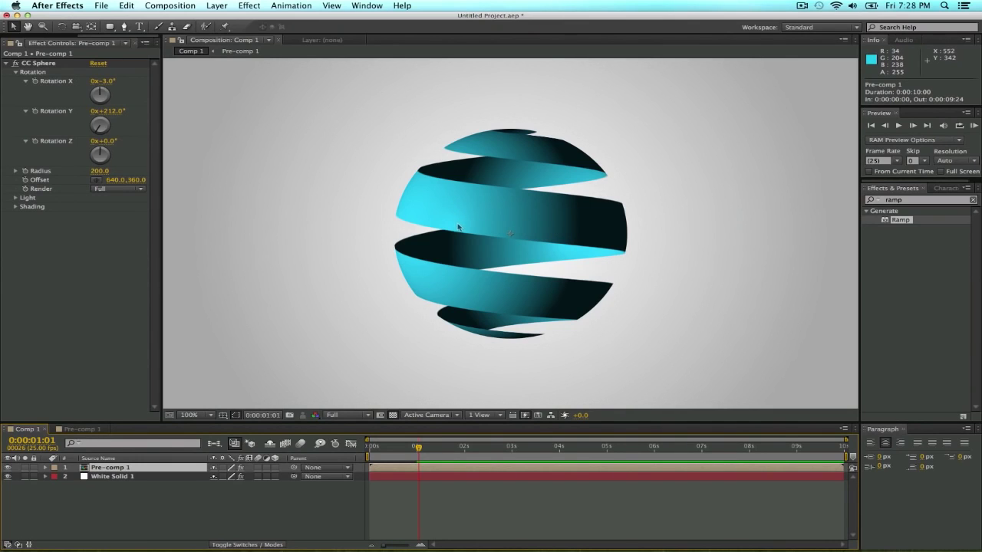
pyautogui.moveTo(96, 36); pyautogui.dragTo(6, 43)
pyautogui.click(6, 43)
pyautogui.click(43, 206)
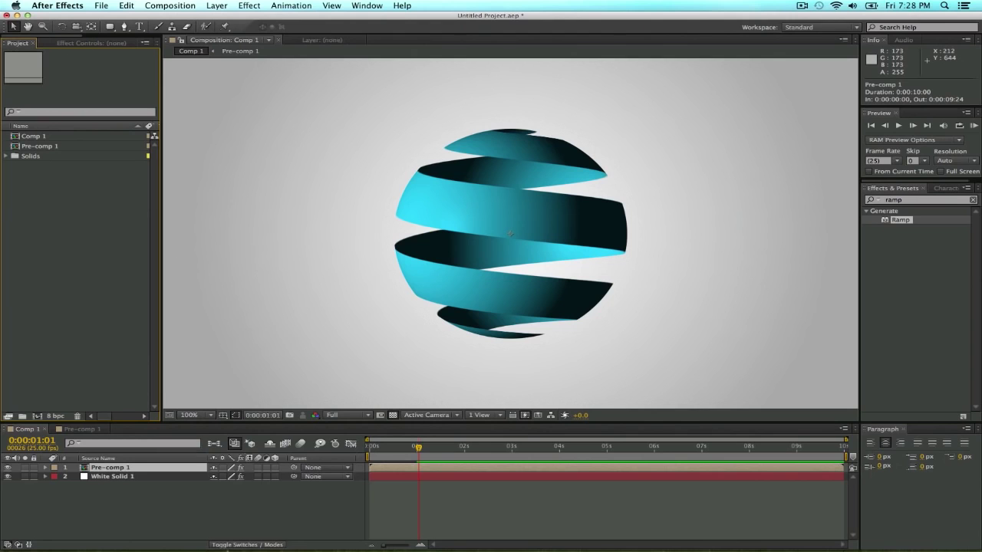
# - Switch to Safari and preview a grey grunge texture from the "grunge texture" image results
pyautogui.click(215, 531)
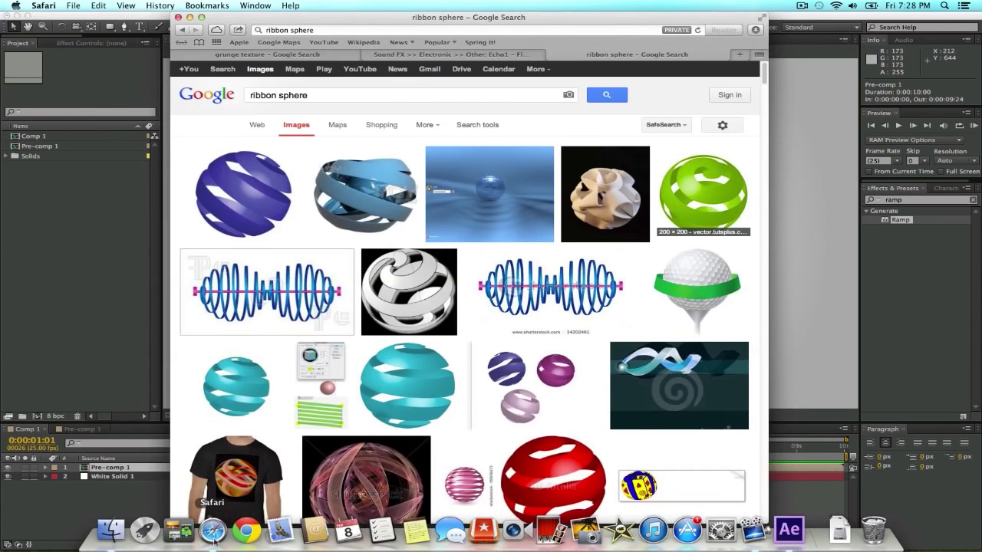
pyautogui.scroll(-1, 273, 375)
pyautogui.click(273, 55)
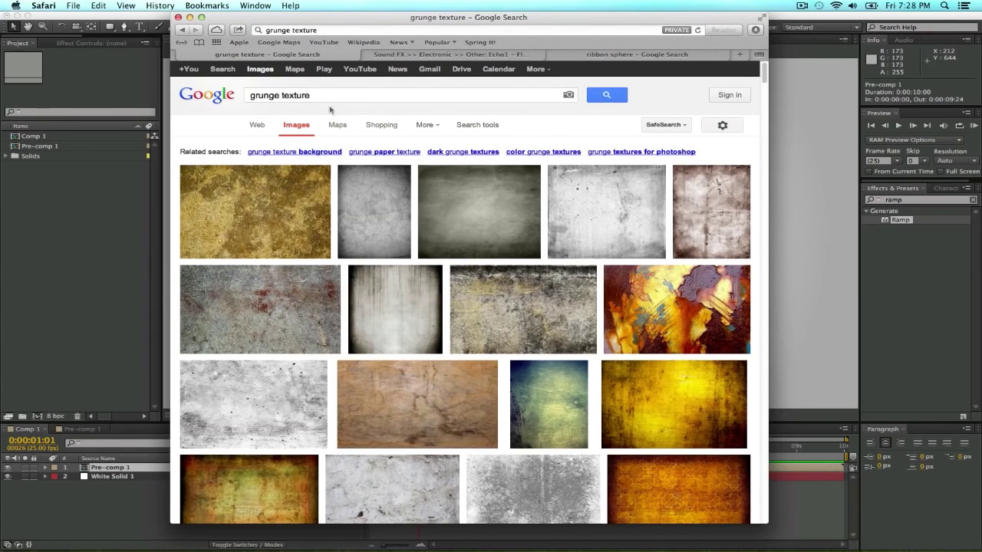
pyautogui.click(369, 204)
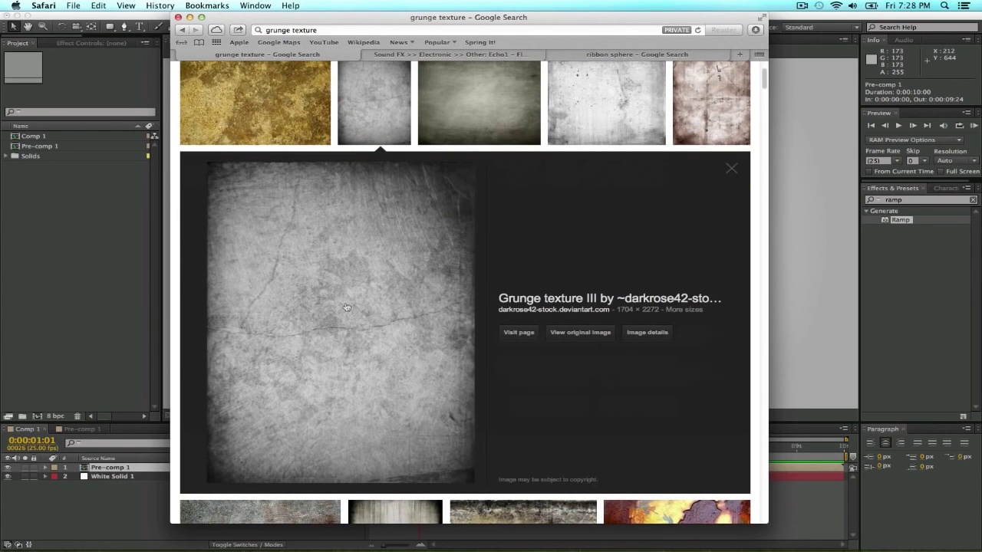
# - Switch back to After Effects and import Grunge_texture_2_by_darkrose42_stock.jpg from the Ribbon Sphere Tutorial folder
pyautogui.click(49, 206)
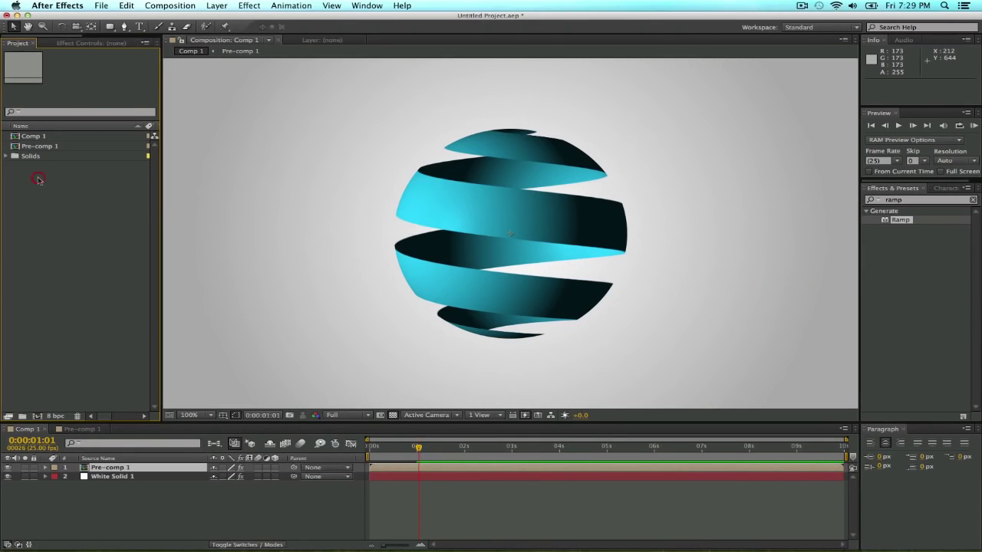
pyautogui.doubleClick(77, 231)
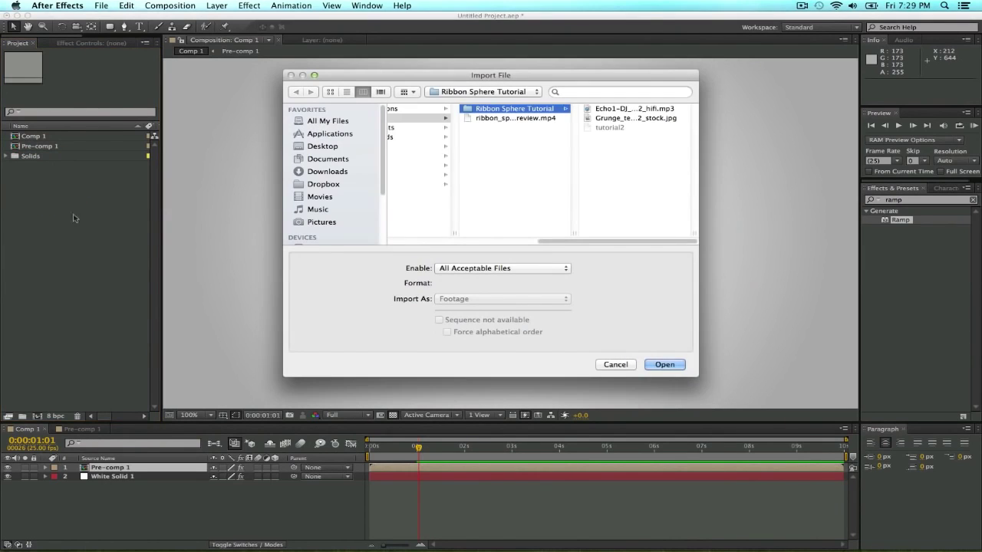
pyautogui.click(618, 120)
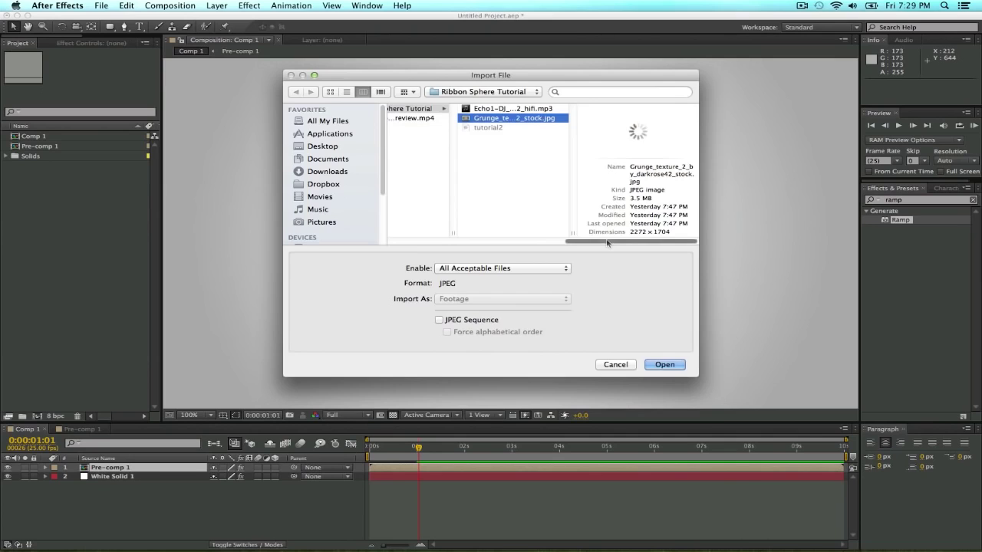
pyautogui.click(660, 363)
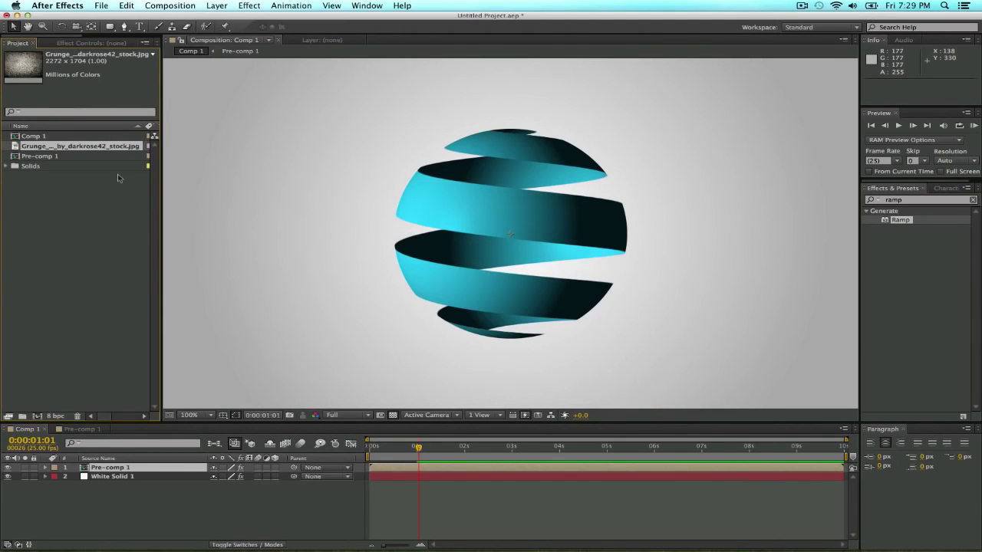
# - Place the grunge texture image between Pre-comp 1 and White Solid 1, and set its track matte to Luma Matte "Pre-comp 1"
pyautogui.moveTo(165, 550); pyautogui.dragTo(137, 477)
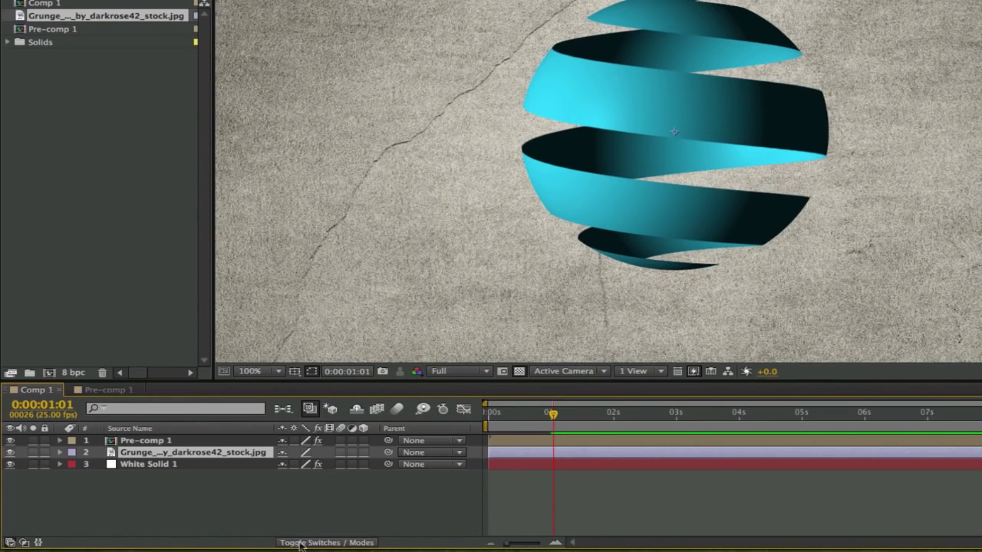
pyautogui.click(322, 543)
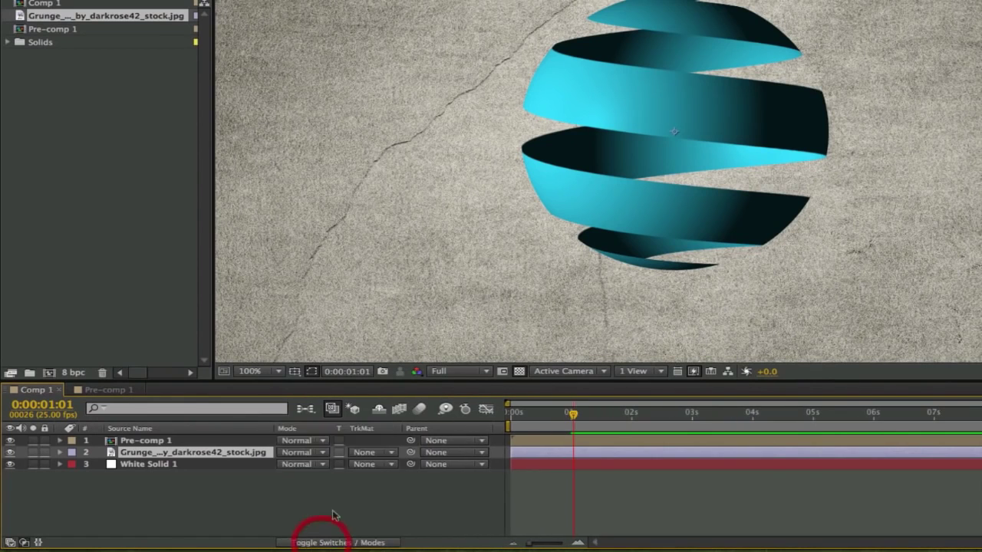
pyautogui.click(384, 453)
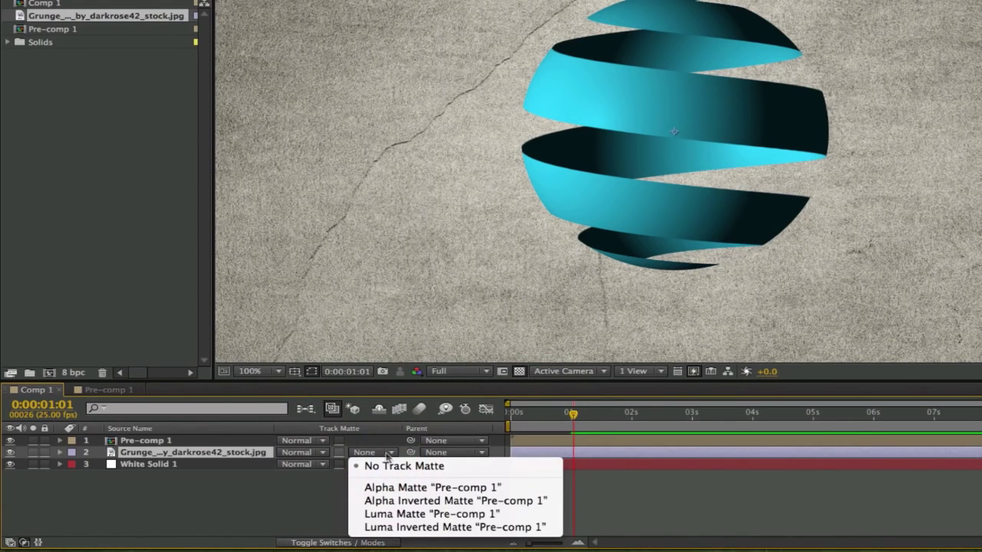
pyautogui.click(412, 514)
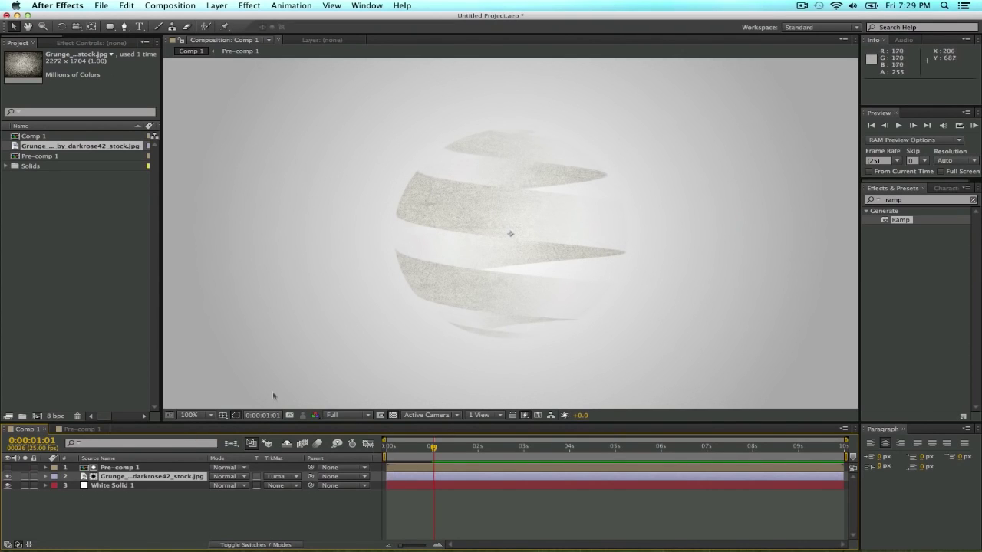
# - Find the CC Sphere effect and apply it to the grunge texture layer
pyautogui.moveTo(434, 447)
pyautogui.mouseDown()
pyautogui.moveTo(451, 448)
pyautogui.moveTo(423, 449)
pyautogui.moveTo(440, 448)
pyautogui.mouseUp()
pyautogui.click(431, 449)
pyautogui.click(913, 199)
pyautogui.doubleClick(913, 200)
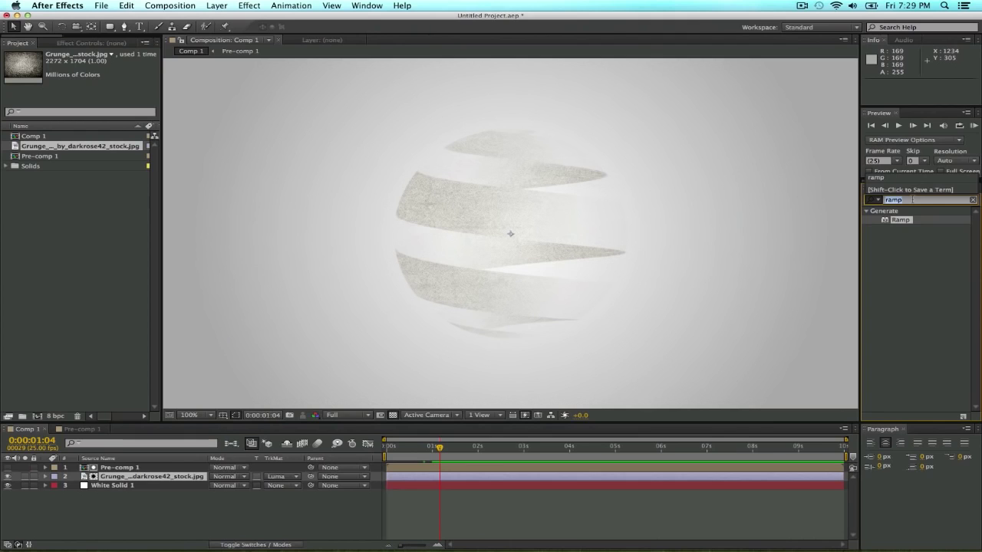
pyautogui.write('cc sphere')
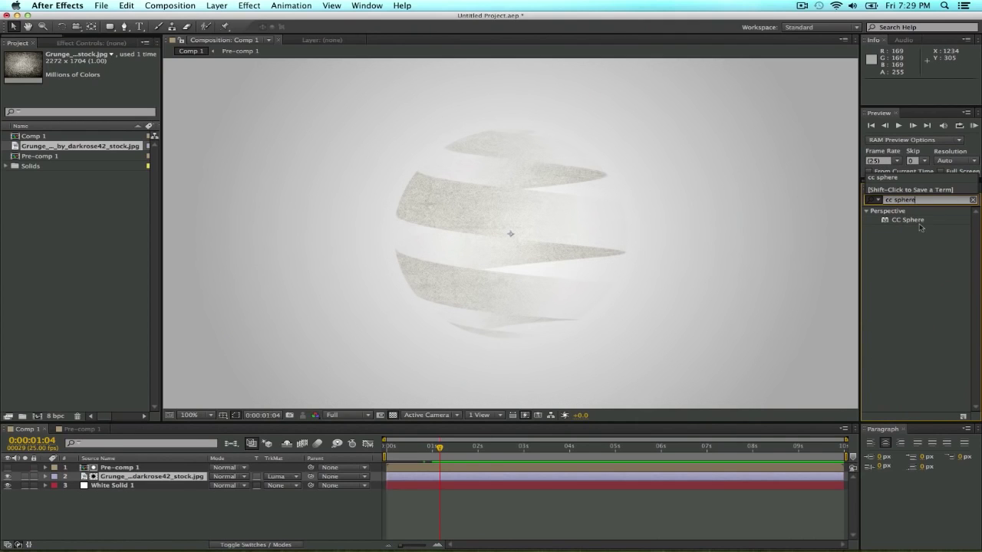
pyautogui.moveTo(920, 224); pyautogui.dragTo(129, 479)
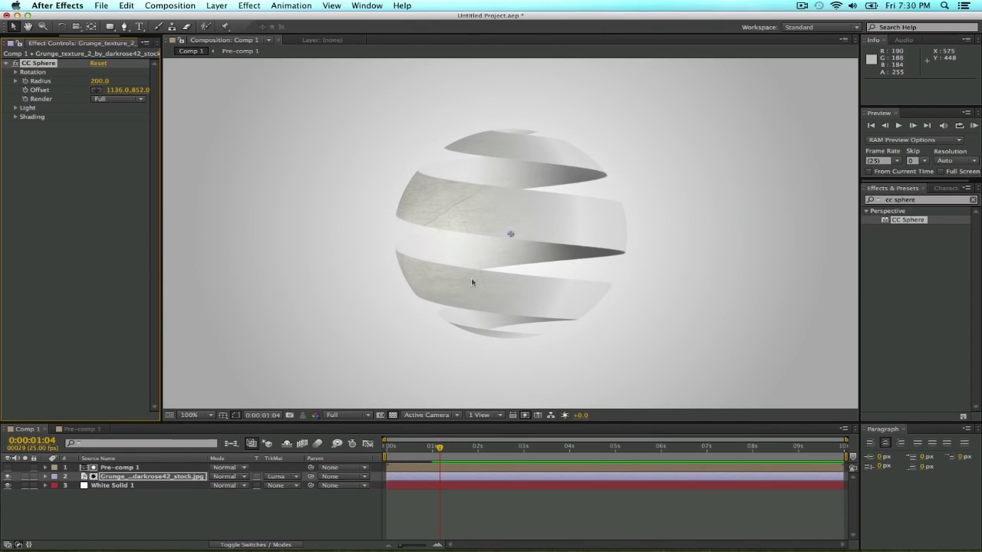
# - Try shifting Pre-comp 1's horizontal position to 687, and undo the move
pyautogui.click(157, 469)
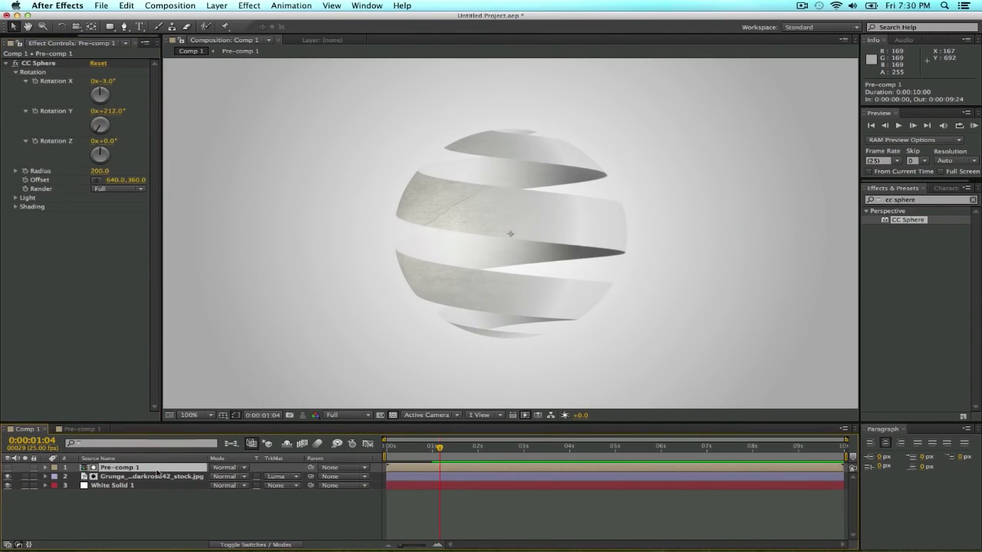
pyautogui.press('p')
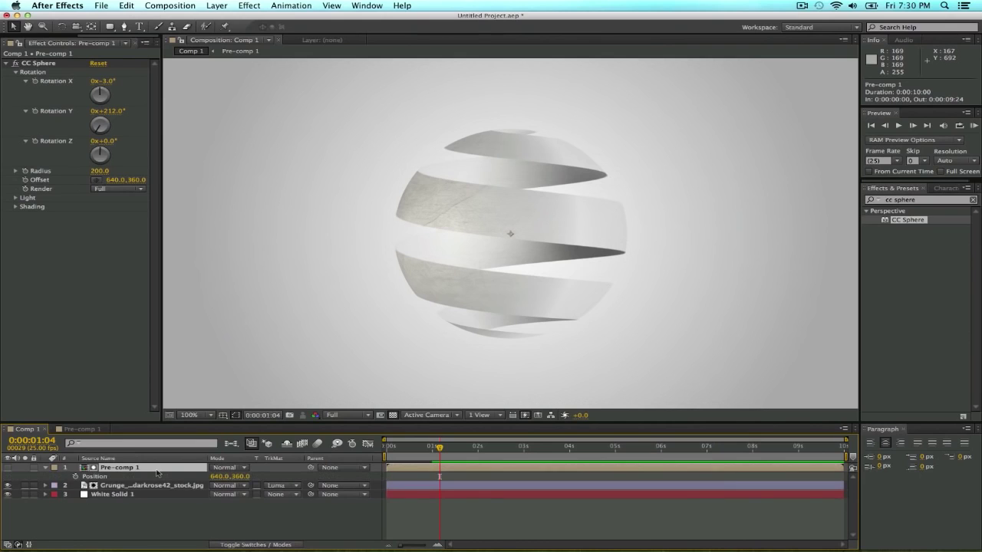
pyautogui.moveTo(214, 476); pyautogui.dragTo(251, 482)
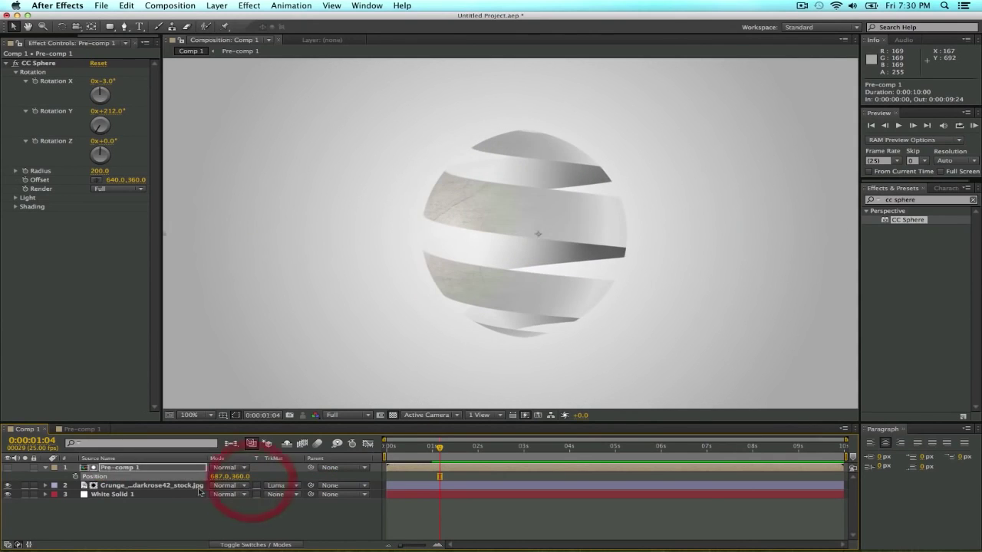
pyautogui.press('super+z')
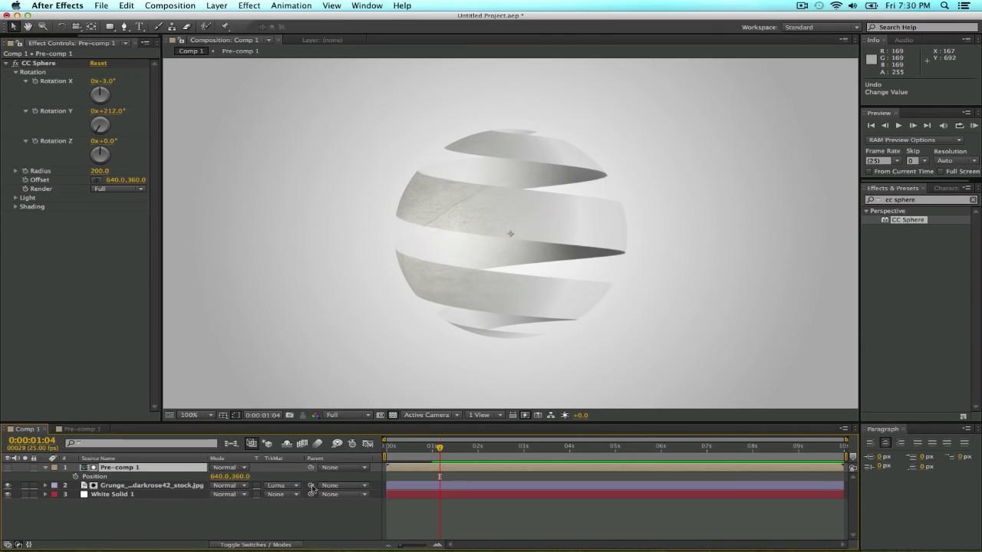
# - Parent the grunge texture layer to Pre-comp 1 and test the link by shifting Pre-comp 1 horizontally
pyautogui.moveTo(310, 485); pyautogui.dragTo(128, 469)
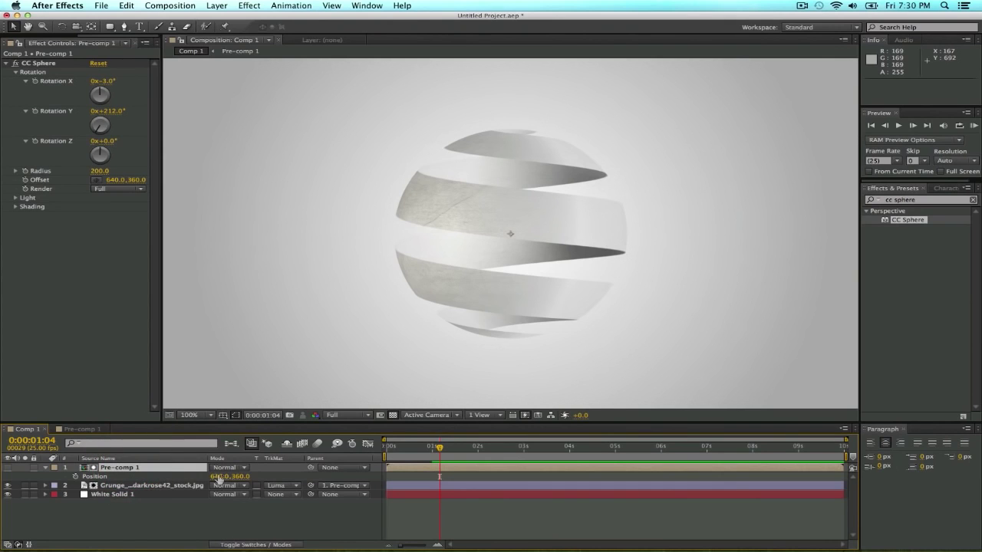
pyautogui.moveTo(219, 477); pyautogui.dragTo(339, 477)
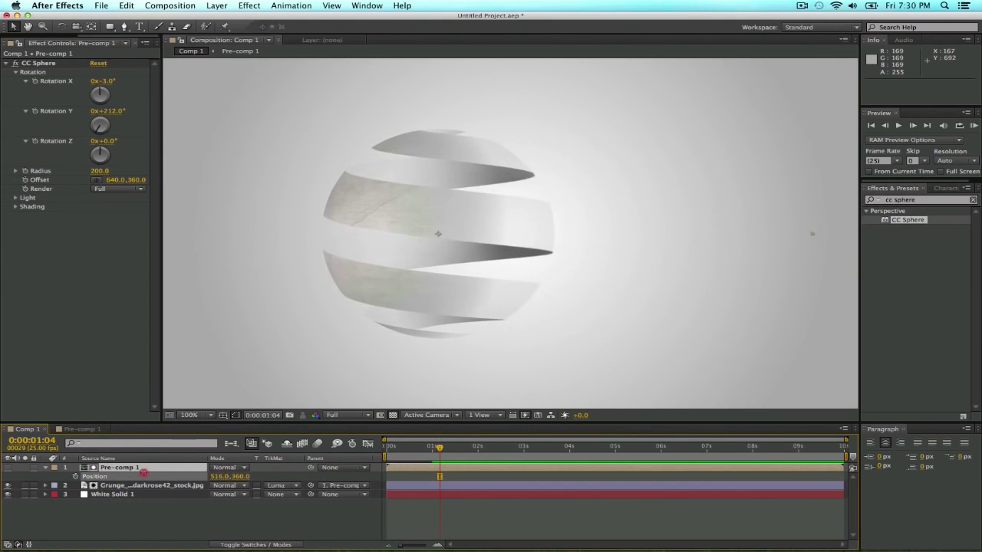
pyautogui.click(146, 467)
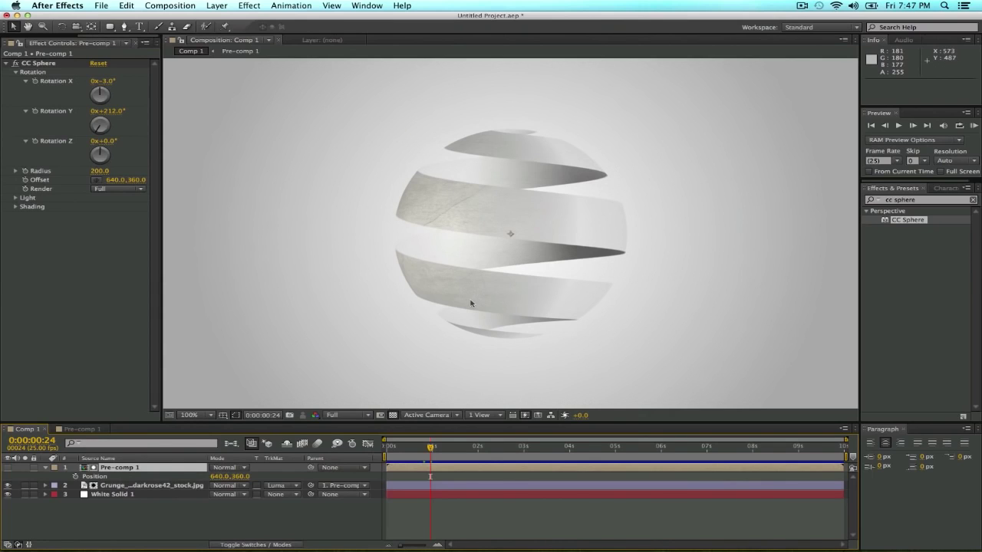
pyautogui.moveTo(430, 450)
pyautogui.mouseDown()
pyautogui.moveTo(389, 451)
pyautogui.moveTo(433, 452)
pyautogui.mouseUp()
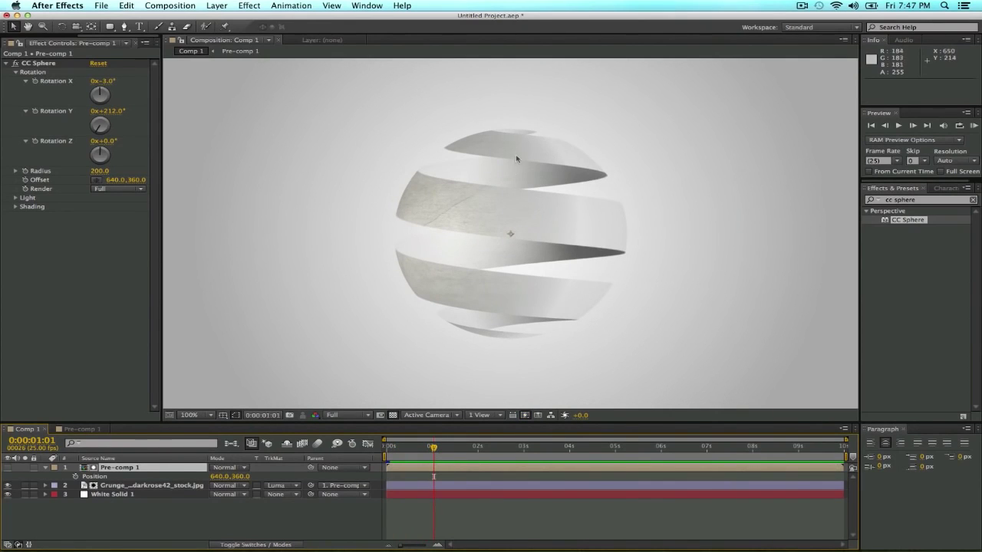
# - Open Pre-comp 1 and reveal the Linear Wipe keyframes of Shape Layer 5 and Shape Layer 4
pyautogui.click(82, 430)
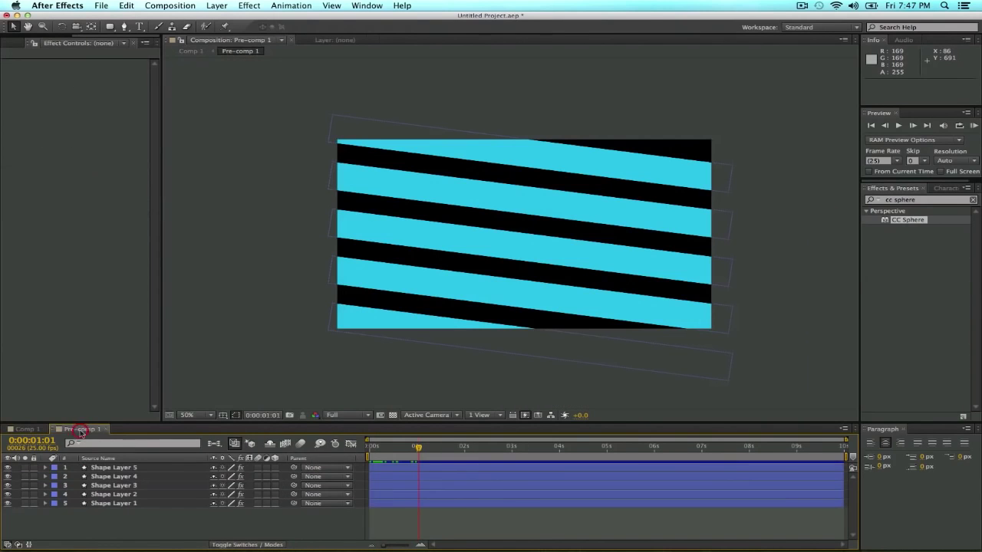
pyautogui.click(140, 471)
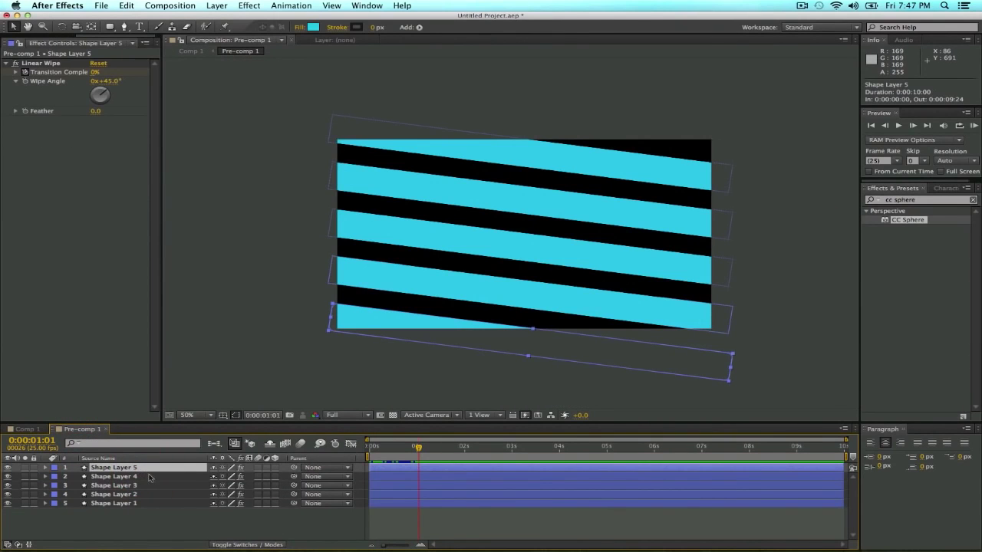
pyautogui.press('u')
pyautogui.click(162, 497)
pyautogui.press('u')
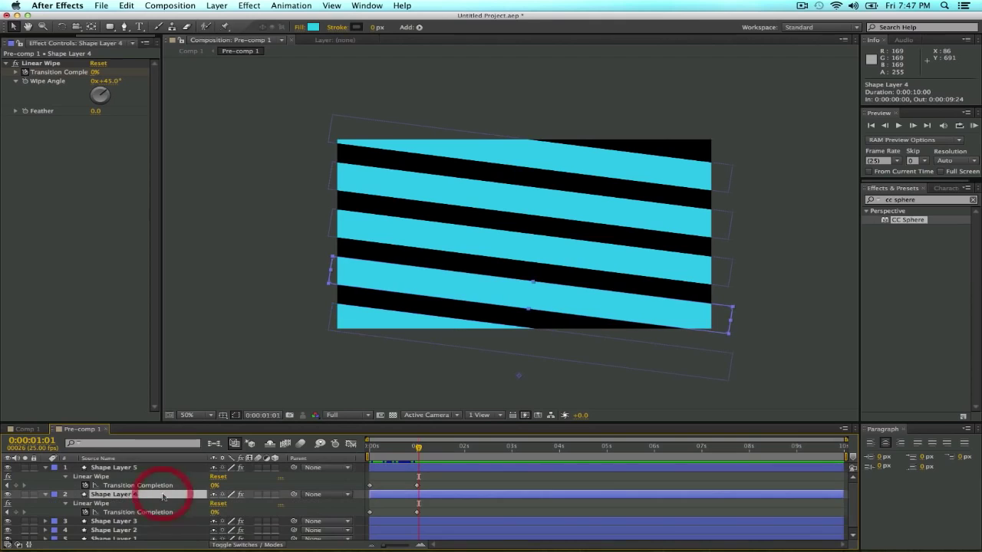
# - With the time at 0:00:00:24, shift Shape Layer 4 to start at 0:00:00:16 so its wipe continues from Shape Layer 5
pyautogui.moveTo(418, 452); pyautogui.dragTo(415, 451)
pyautogui.press('.')
pyautogui.press('h')
pyautogui.moveTo(361, 379); pyautogui.dragTo(502, 287)
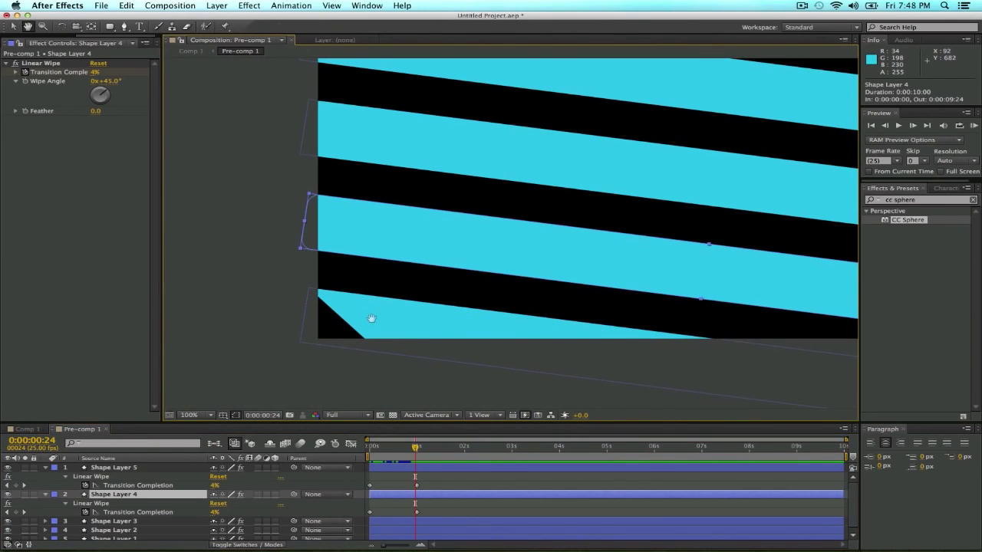
pyautogui.moveTo(404, 320)
pyautogui.mouseDown()
pyautogui.moveTo(374, 320)
pyautogui.moveTo(418, 320)
pyautogui.mouseUp()
pyautogui.moveTo(599, 290); pyautogui.dragTo(419, 290)
pyautogui.moveTo(649, 301); pyautogui.dragTo(558, 293)
pyautogui.press(',')
pyautogui.moveTo(379, 257); pyautogui.dragTo(408, 324)
pyautogui.press('v')
pyautogui.click(136, 497)
pyautogui.moveTo(387, 495); pyautogui.dragTo(418, 497)
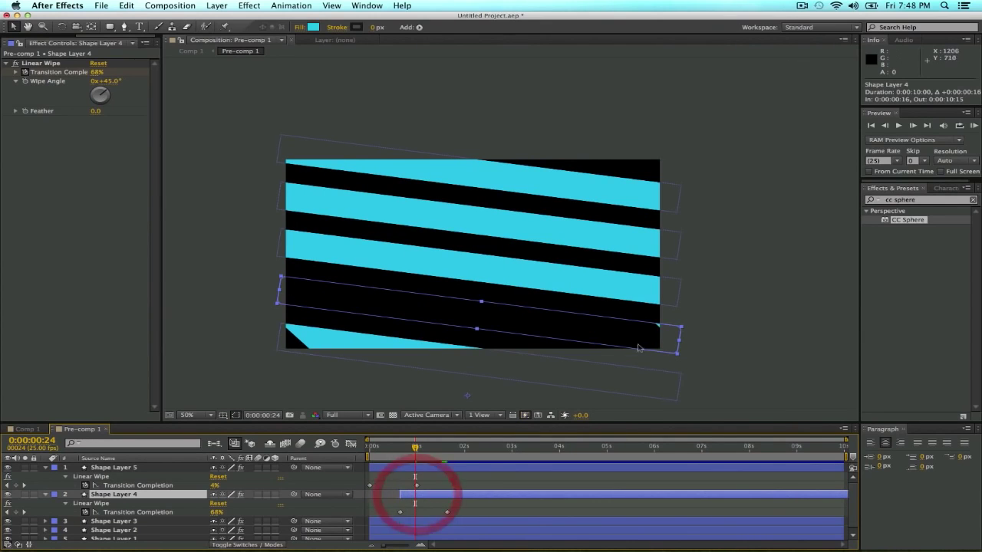
# - Reveal Shape Layer 3's keyframes and shift the layer to start at 0:00:01:07, matched to Shape Layer 4's wipe at 0:00:01:13
pyautogui.click(138, 522)
pyautogui.press('u')
pyautogui.scroll(-1, 253, 518)
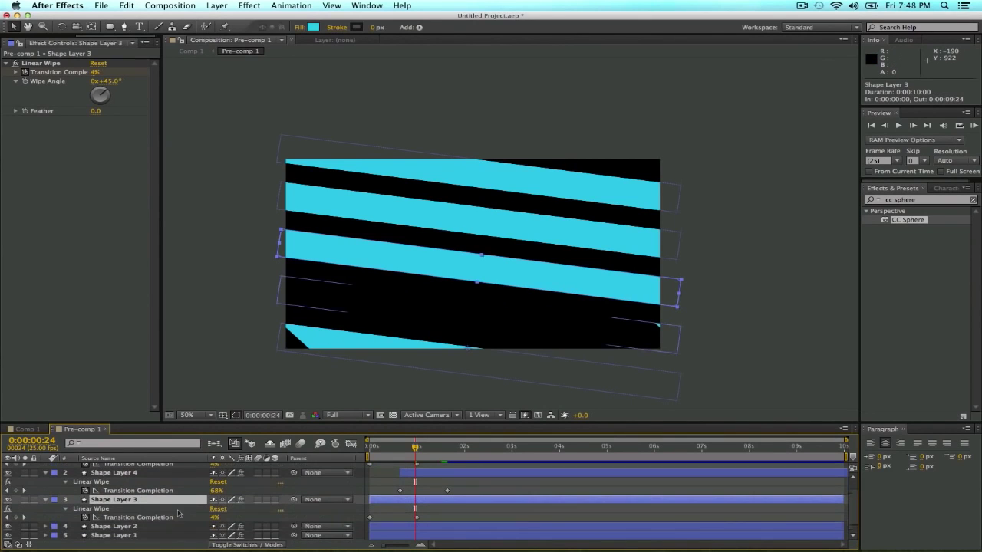
pyautogui.moveTo(389, 501); pyautogui.dragTo(437, 500)
pyautogui.click(446, 448)
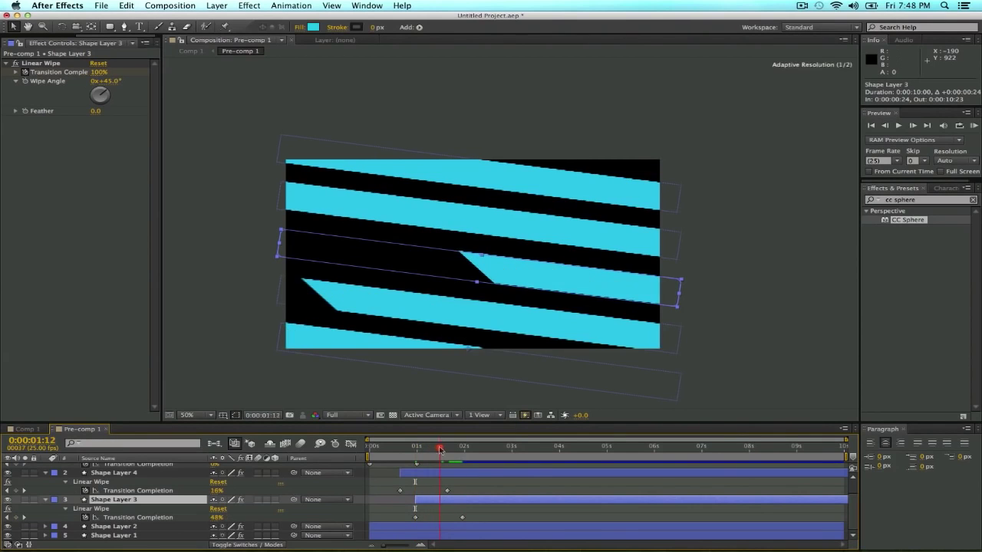
pyautogui.moveTo(445, 450); pyautogui.dragTo(441, 449)
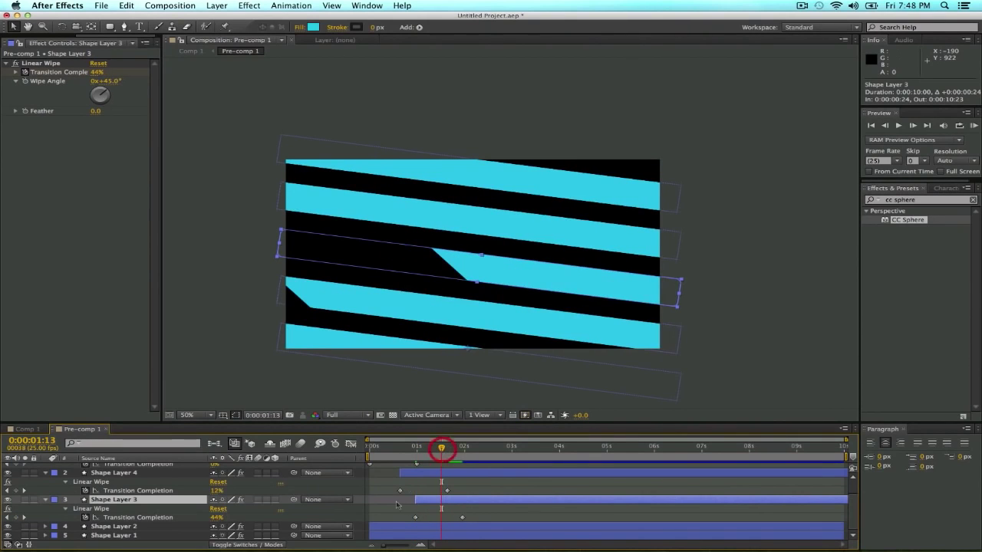
pyautogui.moveTo(429, 500); pyautogui.dragTo(444, 501)
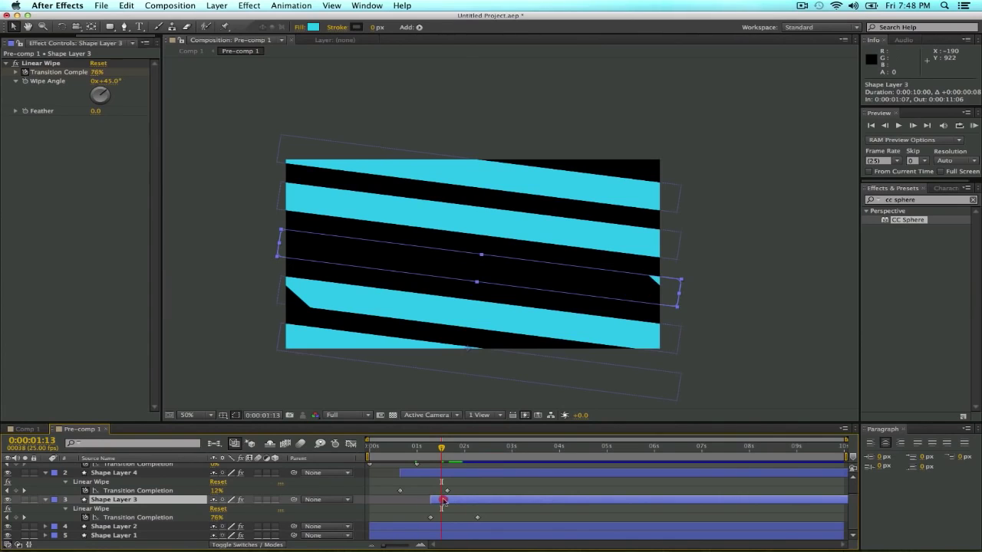
# - With the time at 0:00:02:02, reveal Shape Layer 2's keyframes and shift the layer to start at 0:00:01:23
pyautogui.moveTo(468, 448)
pyautogui.mouseDown()
pyautogui.moveTo(477, 452)
pyautogui.moveTo(467, 451)
pyautogui.mouseUp()
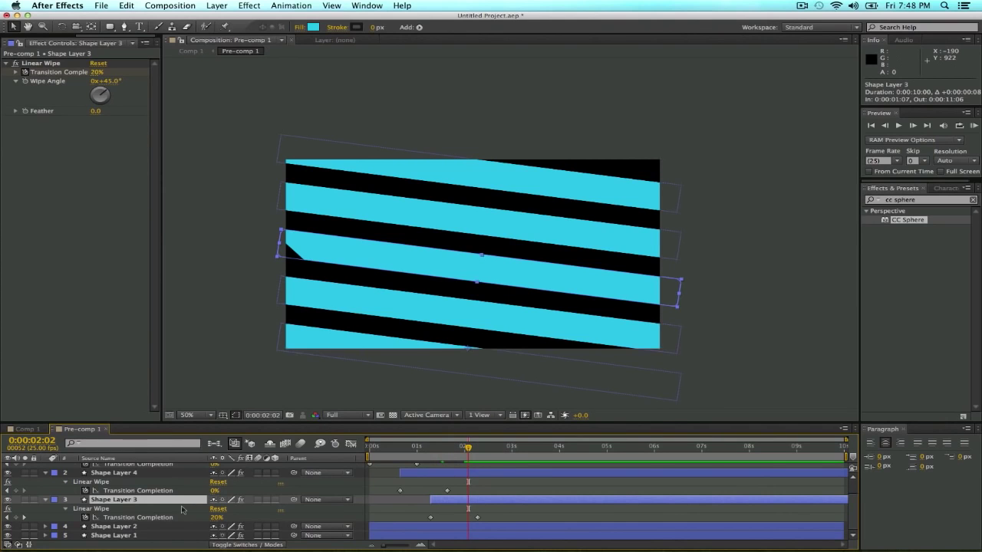
pyautogui.click(153, 528)
pyautogui.press('u')
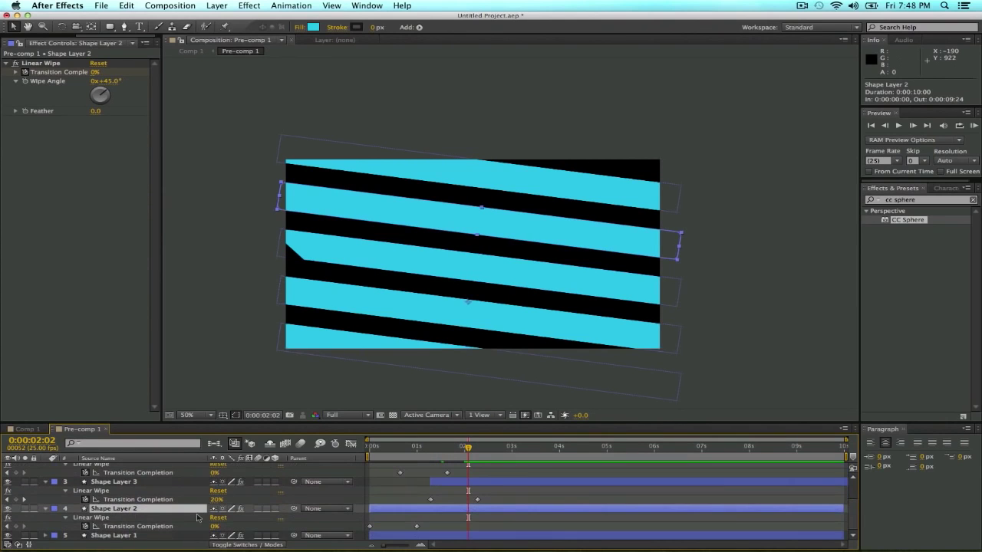
pyautogui.moveTo(421, 510); pyautogui.dragTo(512, 514)
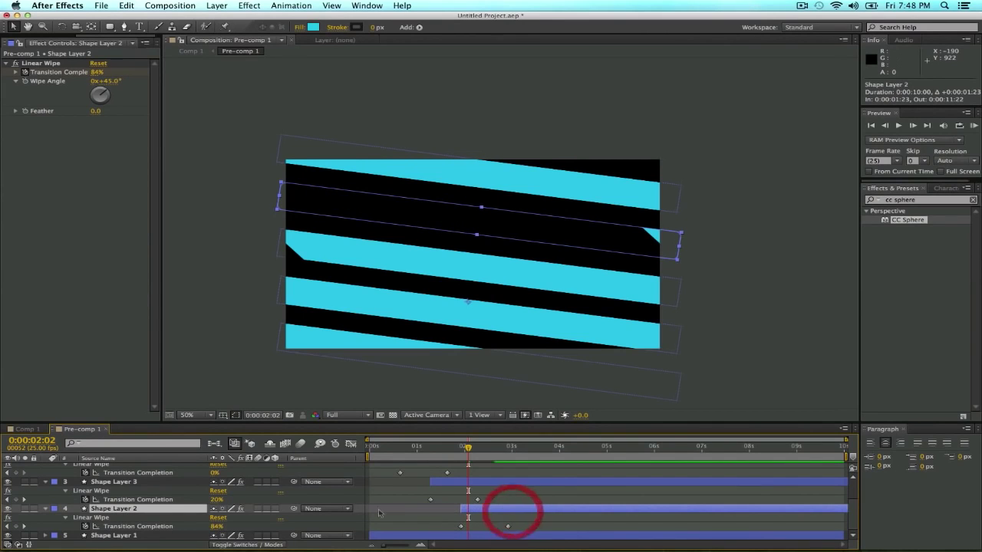
# - With the time at 0:00:02:16, shift Shape Layer 1 to start at 0:00:02:14 so it follows Shape Layer 2's wipe
pyautogui.moveTo(499, 454); pyautogui.dragTo(505, 453)
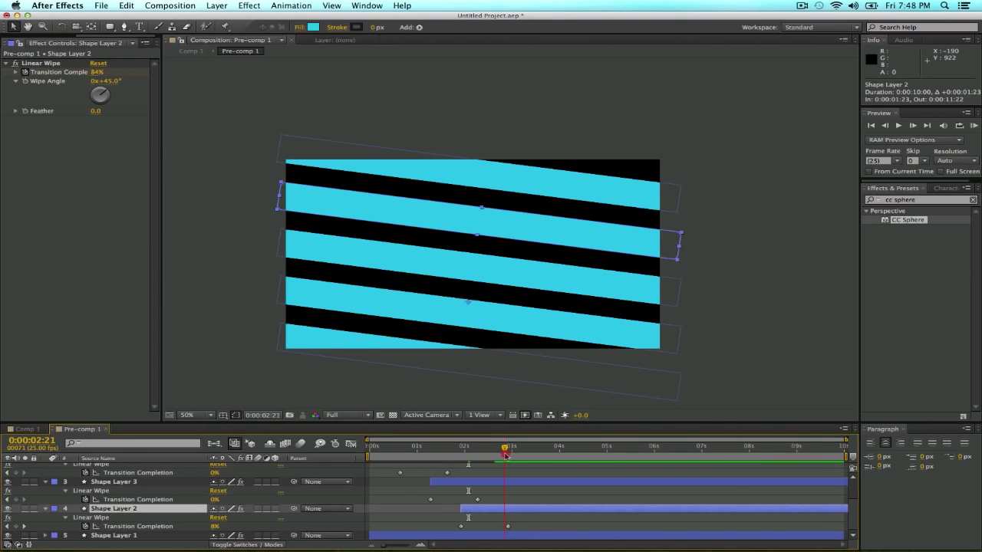
pyautogui.moveTo(498, 456); pyautogui.dragTo(497, 456)
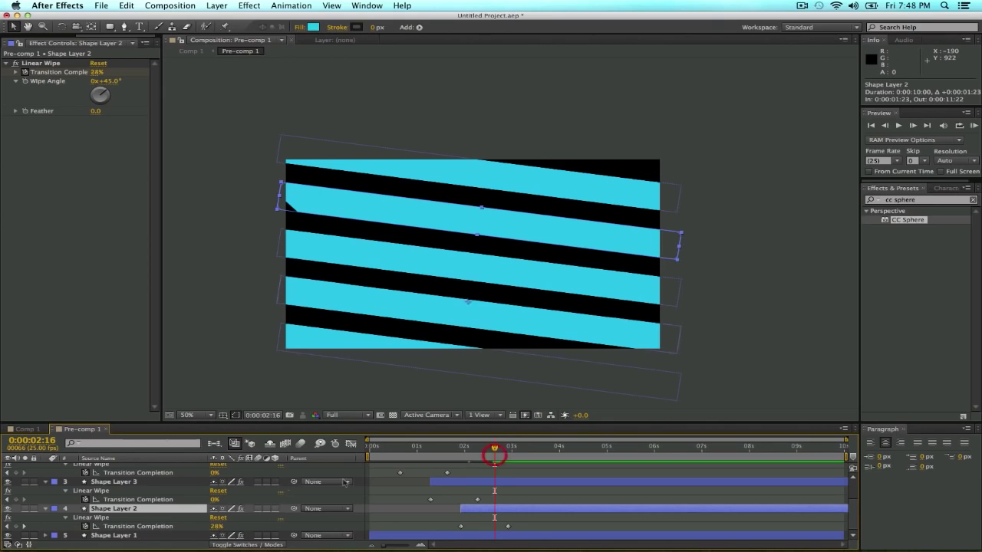
pyautogui.press('super+Down')
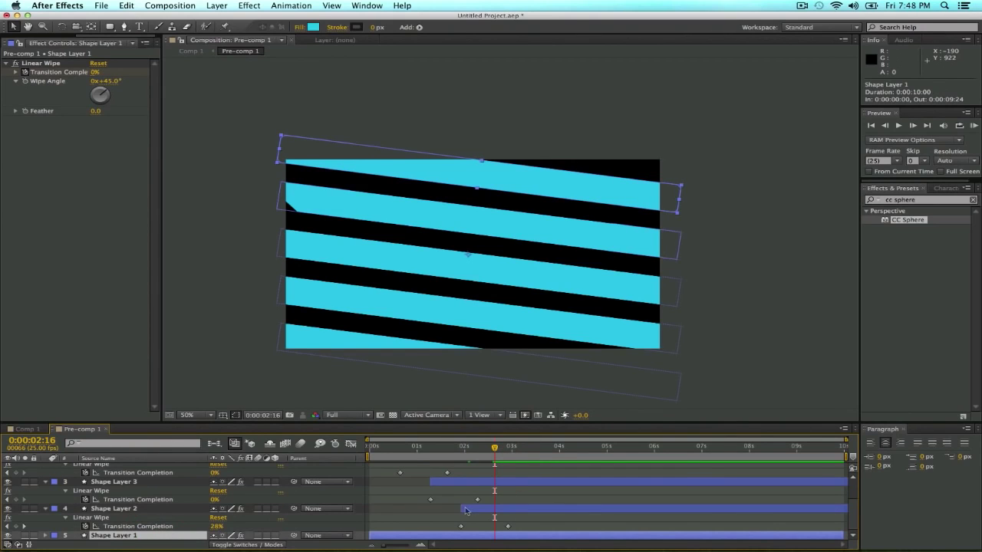
pyautogui.scroll(-1, 475, 515)
pyautogui.moveTo(471, 519); pyautogui.dragTo(584, 519)
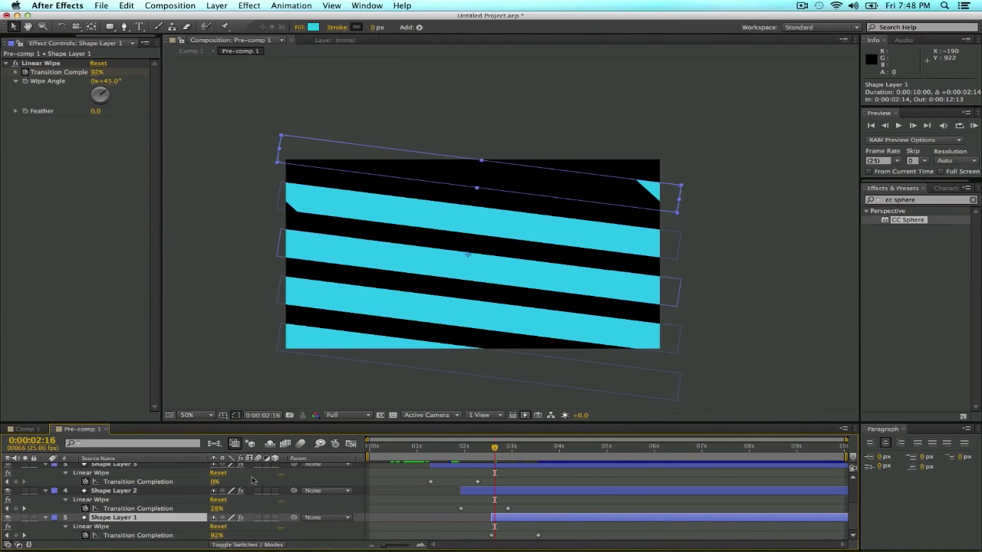
# - In Comp 1, set Pre-comp 1's CC Sphere Rotation Y to 1x+57° and check the ribbon reveal up to 0:00:03:08
pyautogui.click(25, 429)
pyautogui.moveTo(506, 453); pyautogui.dragTo(461, 456)
pyautogui.moveTo(108, 83); pyautogui.dragTo(254, 130)
pyautogui.press('super+z')
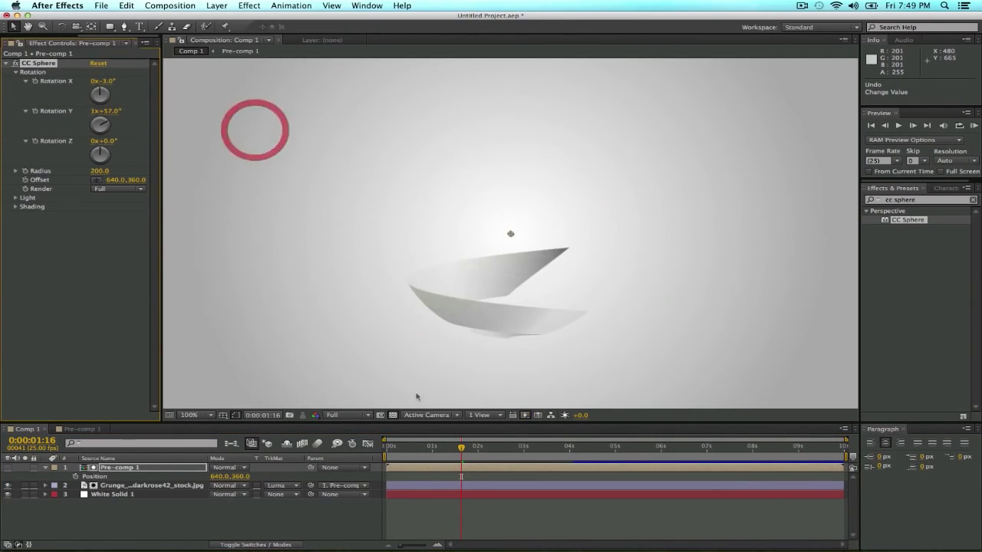
pyautogui.moveTo(460, 451); pyautogui.dragTo(535, 457)
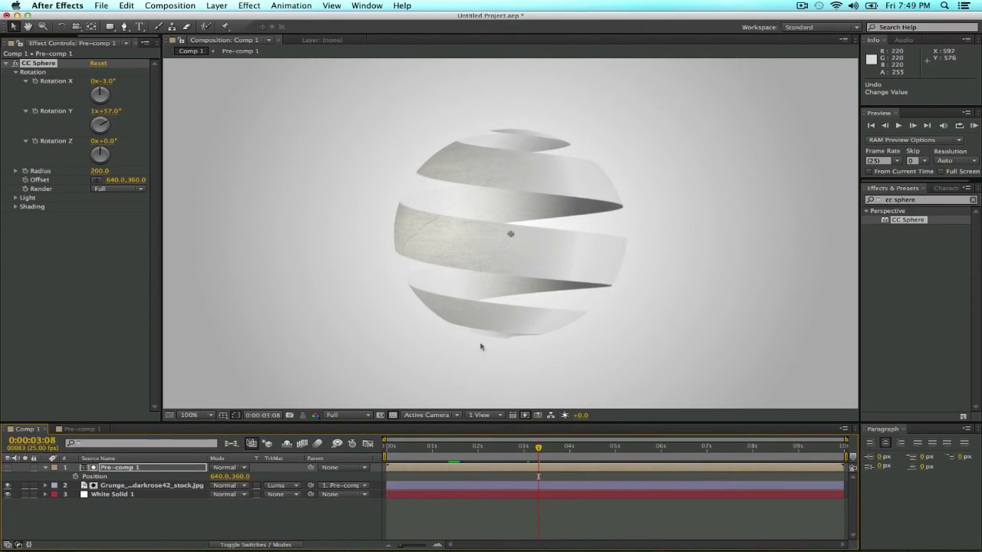
# - Try a later start for Shape Layer 1 in Pre-comp 1, undo the shift, and return to Comp 1
pyautogui.click(80, 430)
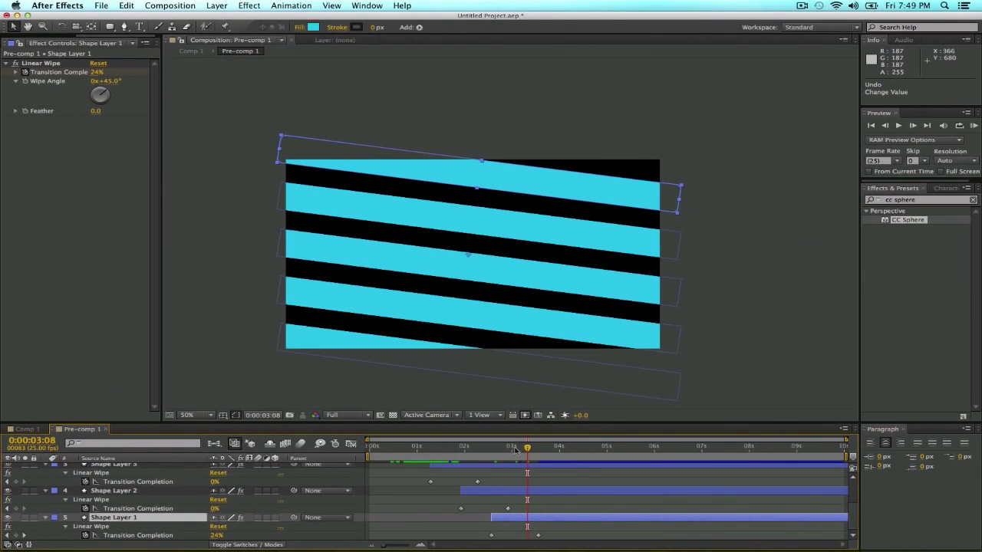
pyautogui.moveTo(524, 522); pyautogui.dragTo(556, 523)
pyautogui.press('super+z')
pyautogui.click(28, 430)
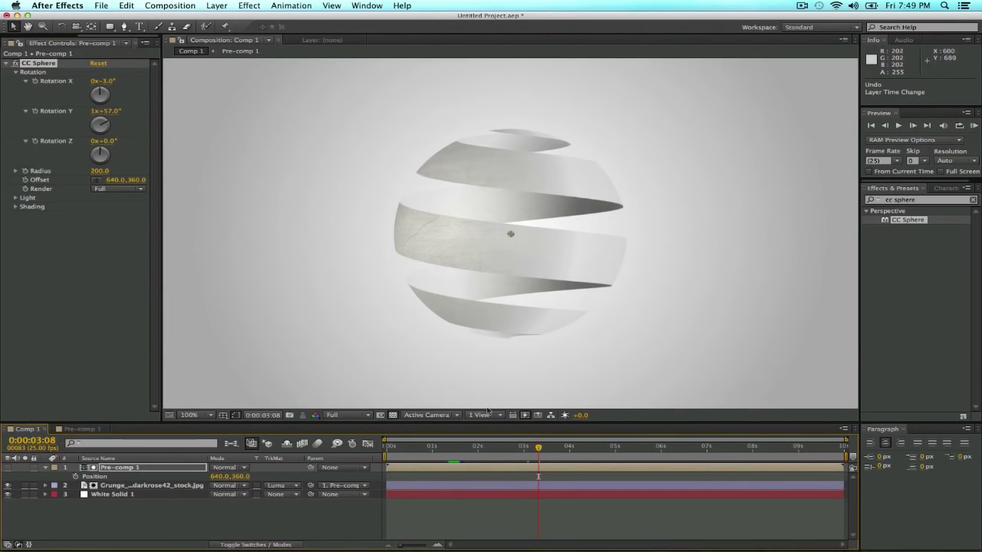
# - Set Pre-comp 1's CC Sphere Rotation X to 90° and enable its keyframing at 0:00:00:17
pyautogui.moveTo(506, 446)
pyautogui.mouseDown()
pyautogui.moveTo(473, 446)
pyautogui.moveTo(520, 448)
pyautogui.moveTo(433, 448)
pyautogui.moveTo(524, 449)
pyautogui.mouseUp()
pyautogui.click(154, 468)
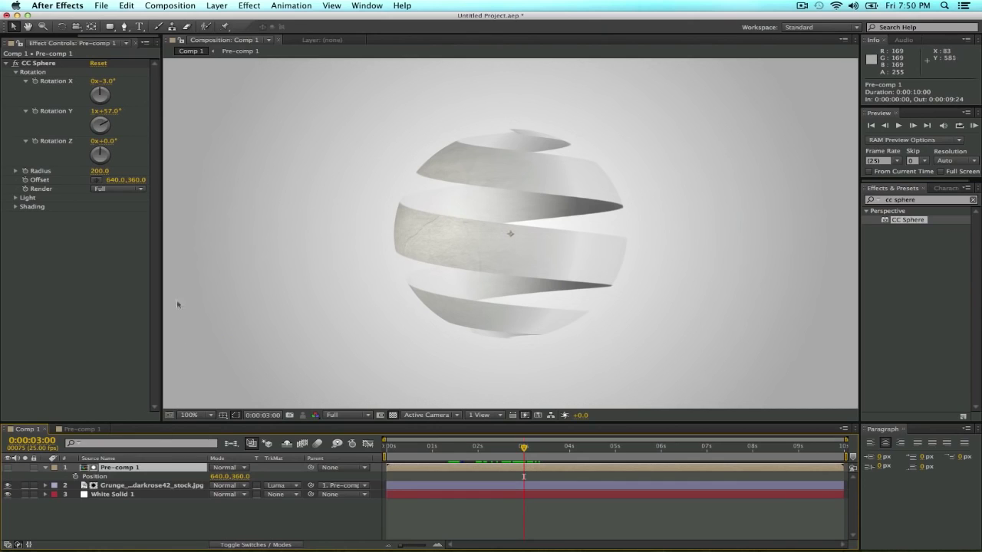
pyautogui.click(107, 81)
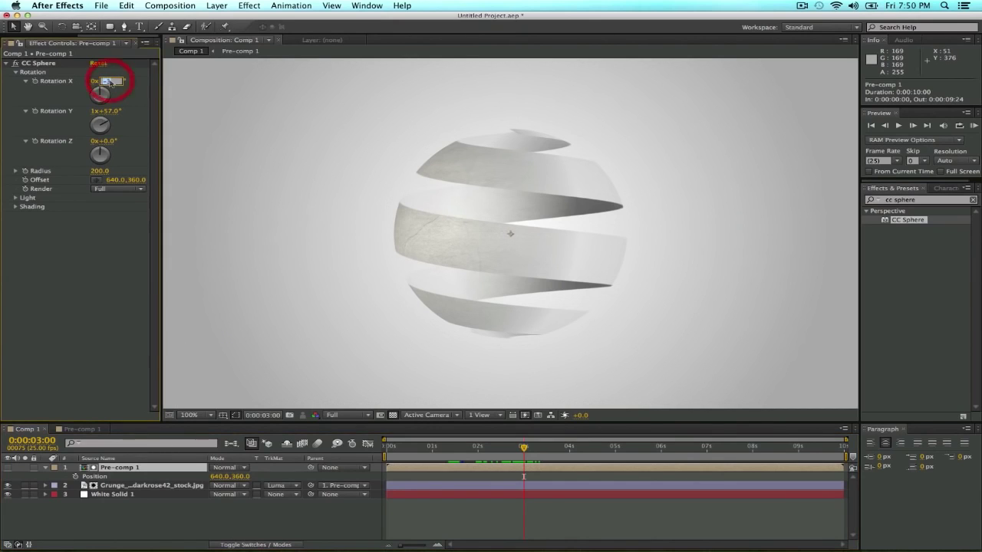
pyautogui.write('90')
pyautogui.press('Return')
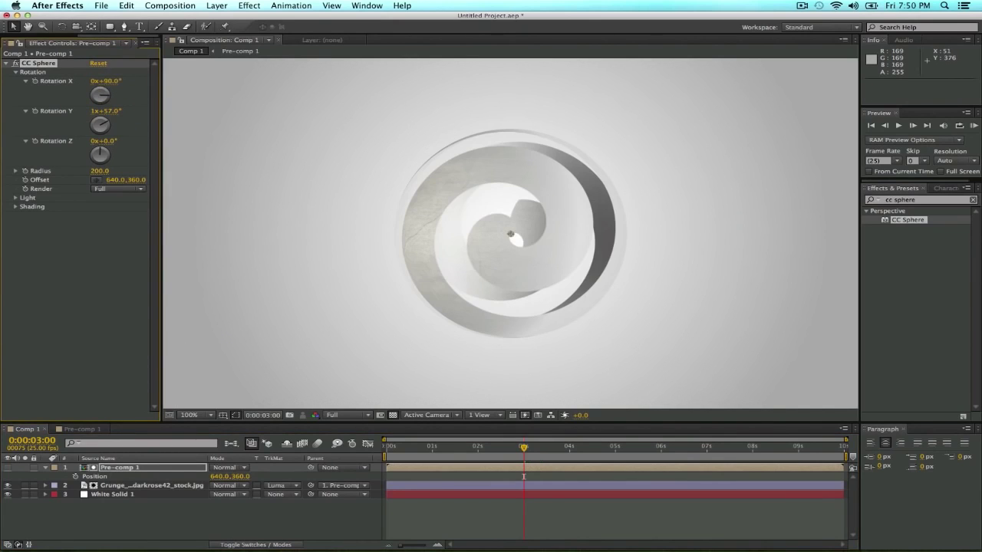
pyautogui.moveTo(473, 449); pyautogui.dragTo(424, 453)
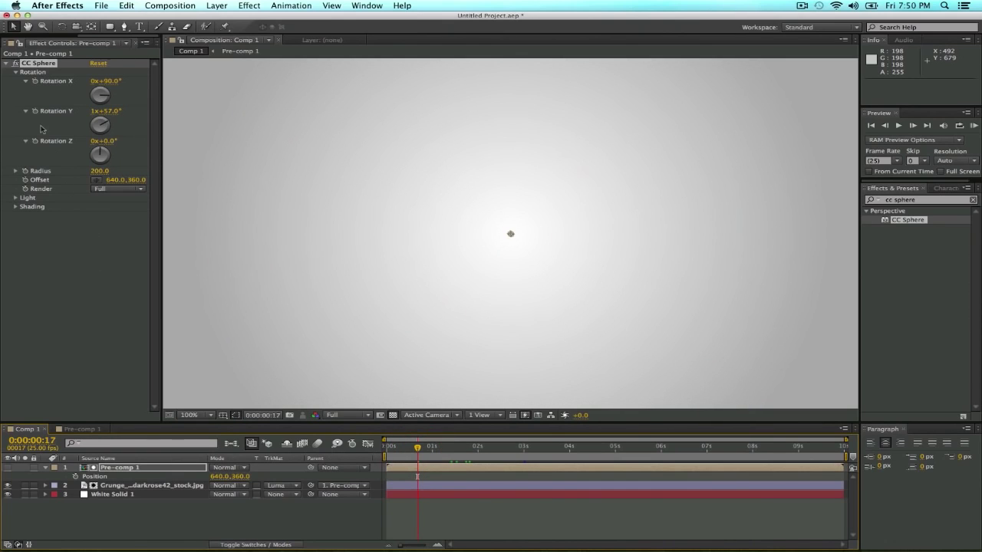
pyautogui.click(35, 82)
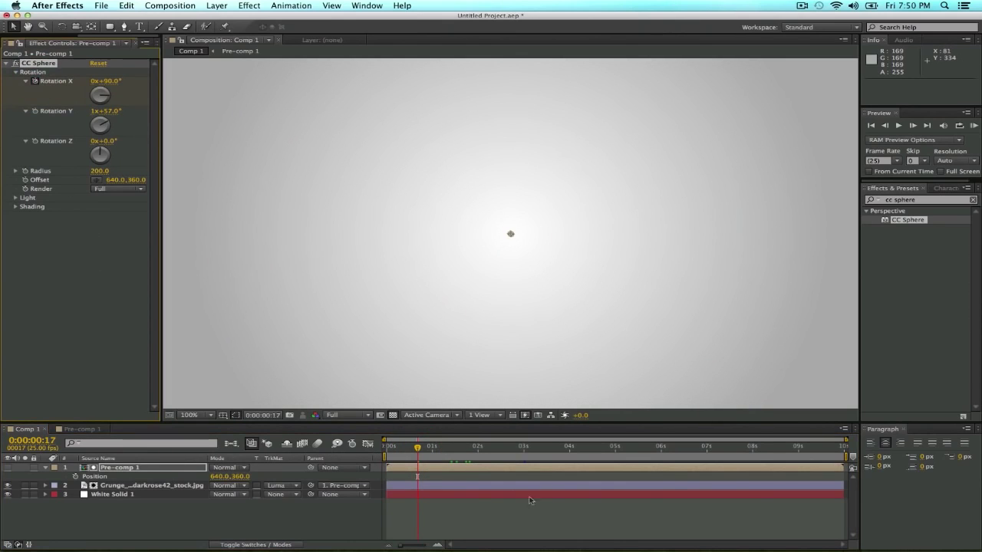
# - At 0:00:03:05, keyframe the CC Sphere Rotation X at 0°
pyautogui.moveTo(465, 454); pyautogui.dragTo(533, 458)
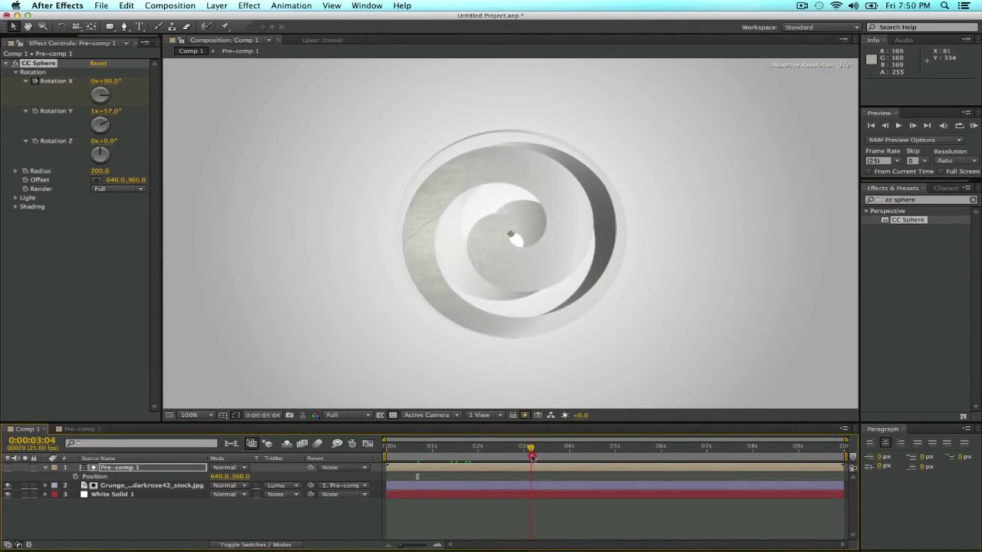
pyautogui.click(112, 83)
pyautogui.write('0')
pyautogui.press('Return')
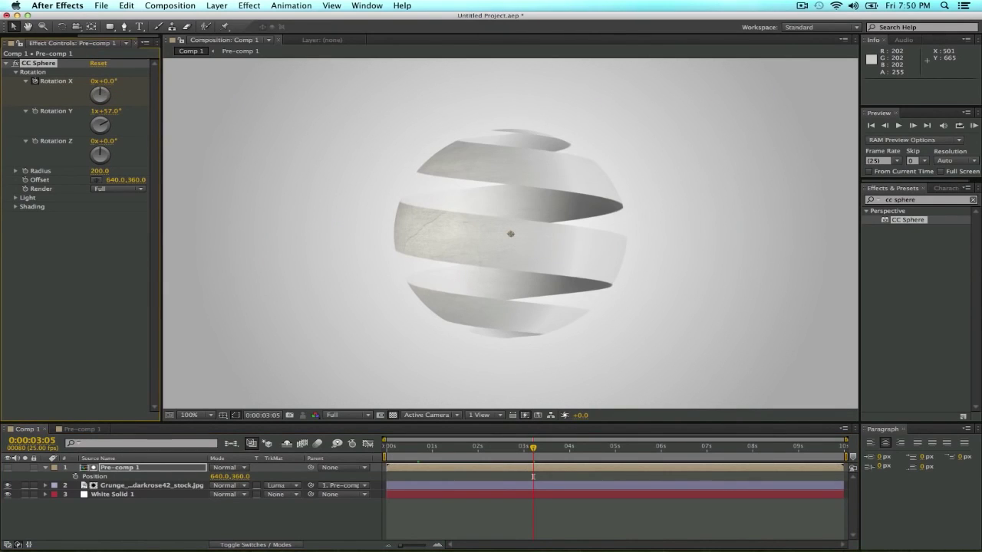
# - Reveal Pre-comp 1's keyframes and move the first Rotation X keyframe to 0:00:02:02
pyautogui.click(175, 468)
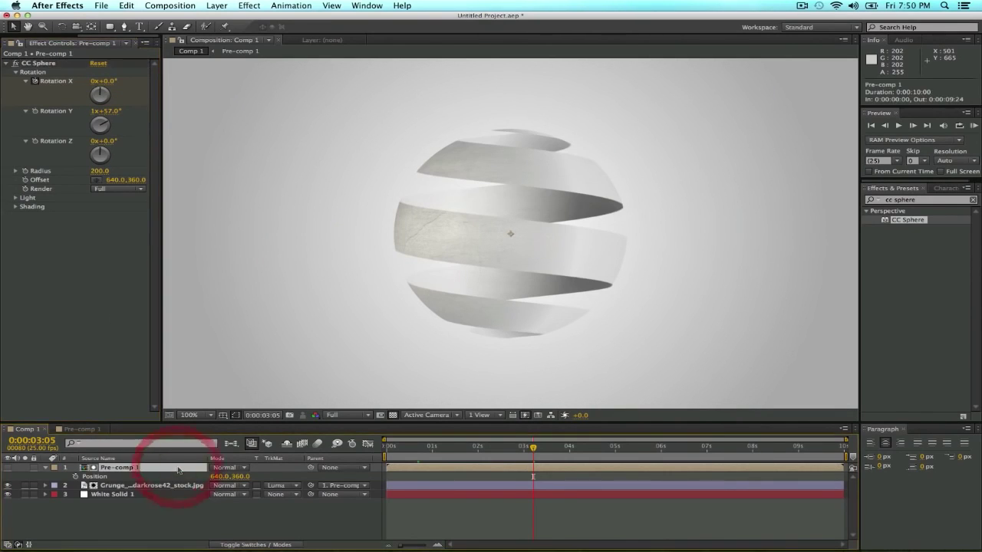
pyautogui.press('u')
pyautogui.click(422, 453)
pyautogui.moveTo(421, 453); pyautogui.dragTo(469, 452)
pyautogui.moveTo(417, 485); pyautogui.dragTo(482, 486)
# - Keyframe the CC Sphere Rotation Y from its current angle at 0:00:00:17 to 1x+291° at 0:00:03:05
pyautogui.moveTo(482, 448)
pyautogui.mouseDown()
pyautogui.moveTo(422, 451)
pyautogui.moveTo(533, 467)
pyautogui.moveTo(522, 451)
pyautogui.moveTo(535, 454)
pyautogui.moveTo(421, 460)
pyautogui.mouseUp()
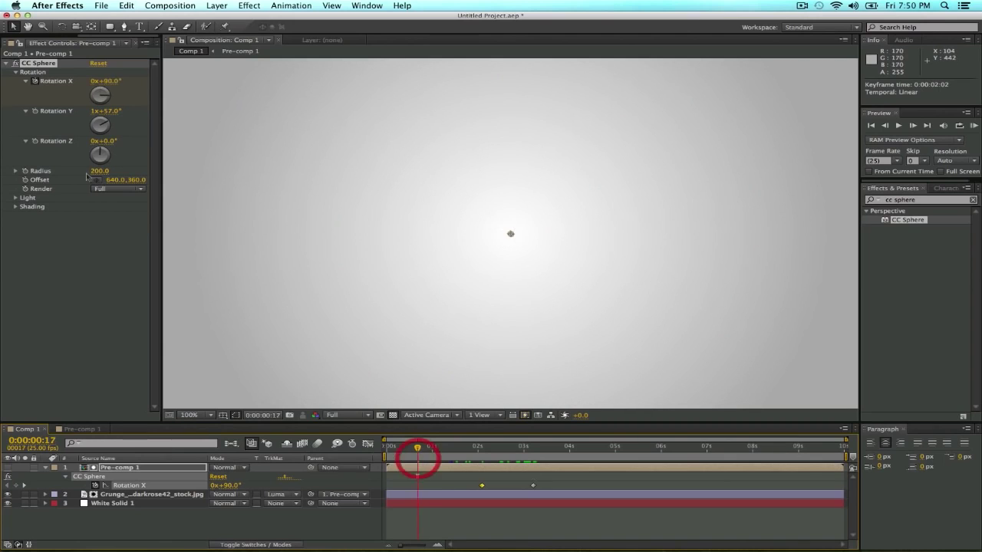
pyautogui.click(35, 114)
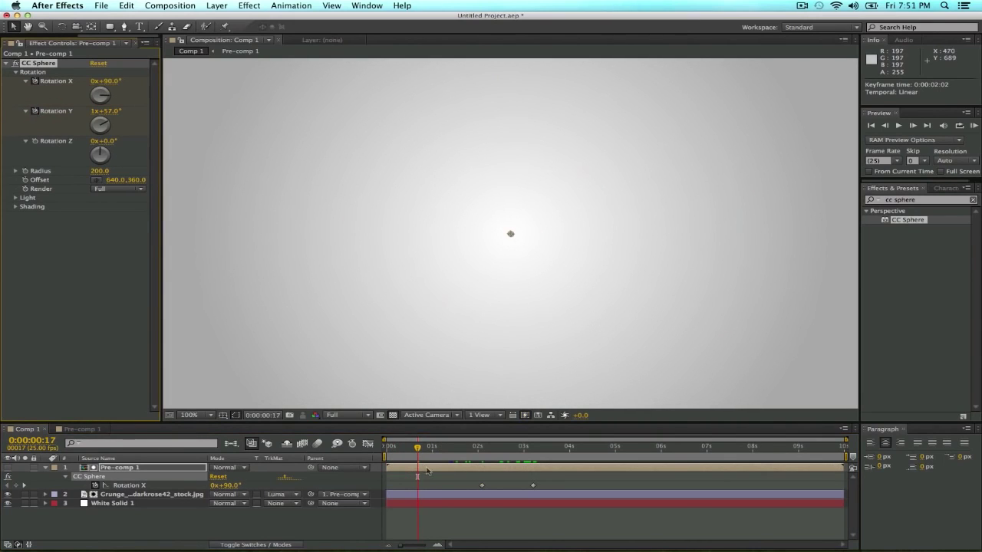
pyautogui.moveTo(419, 451); pyautogui.dragTo(535, 467)
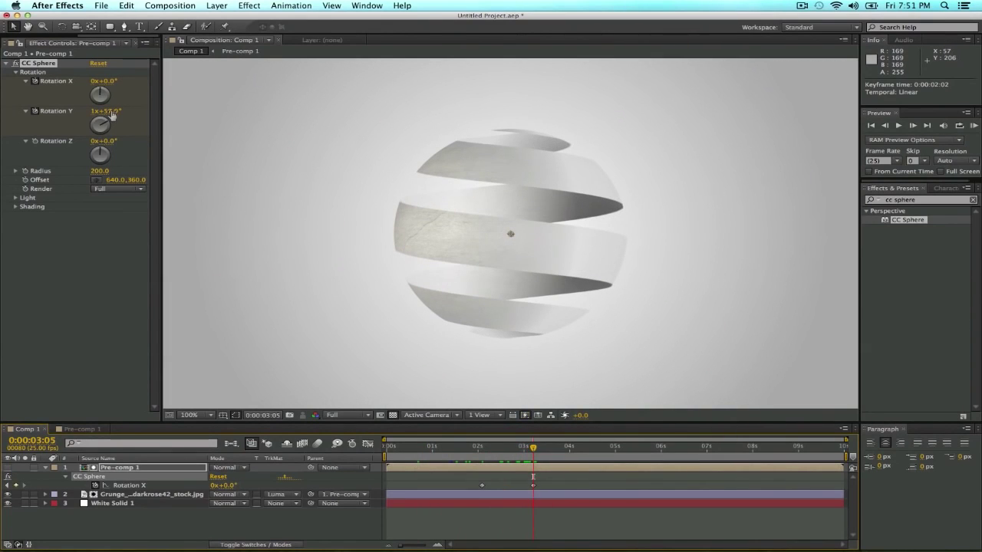
pyautogui.moveTo(112, 113); pyautogui.dragTo(281, 142)
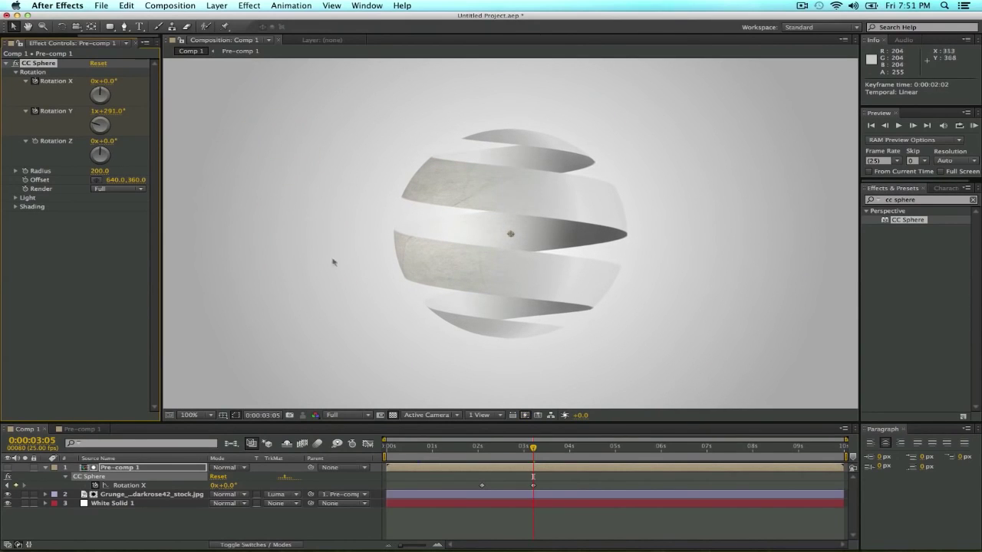
# - Lower the preview resolution to Half and review the sphere's rotation up to 0:00:03:05
pyautogui.moveTo(431, 450); pyautogui.dragTo(535, 451)
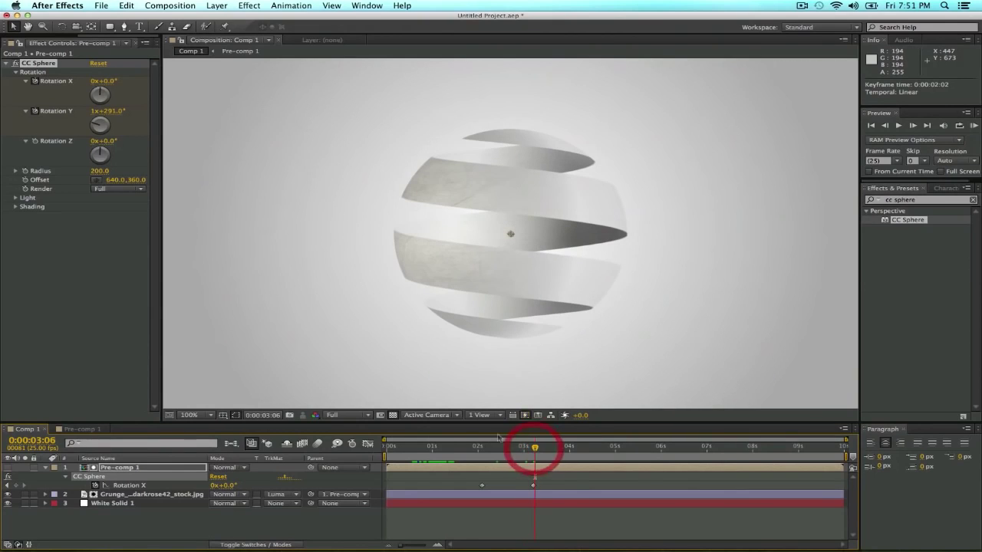
pyautogui.click(345, 415)
pyautogui.click(350, 391)
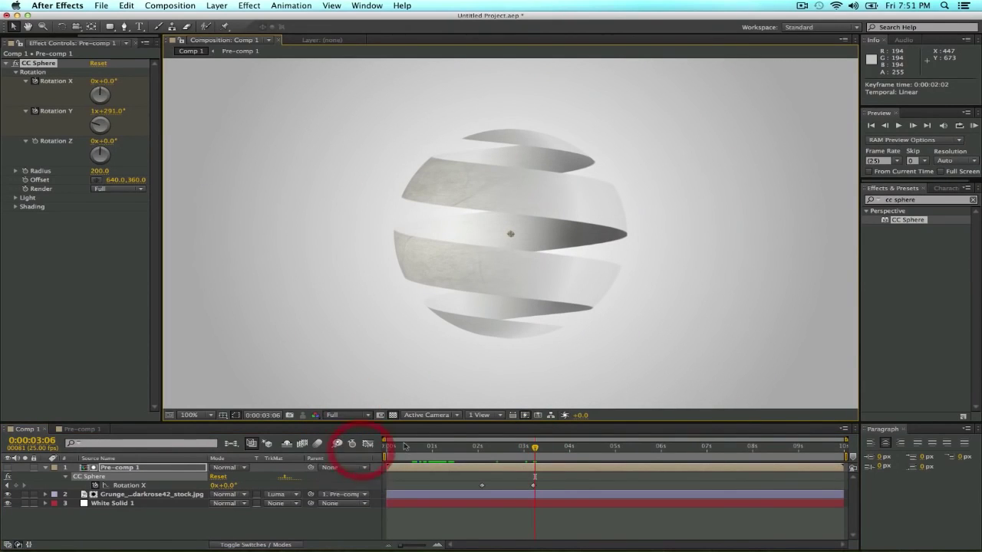
pyautogui.click(415, 448)
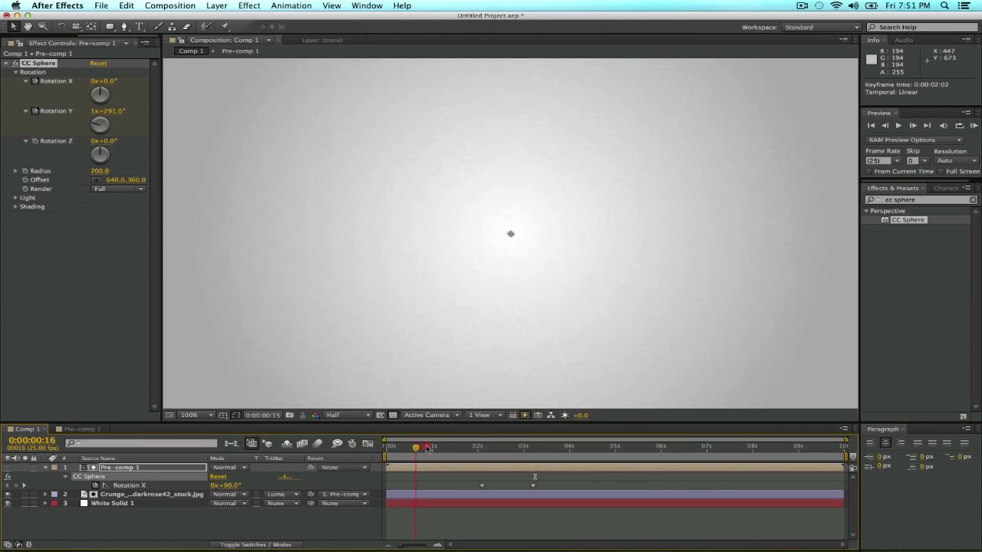
pyautogui.moveTo(442, 449); pyautogui.dragTo(534, 457)
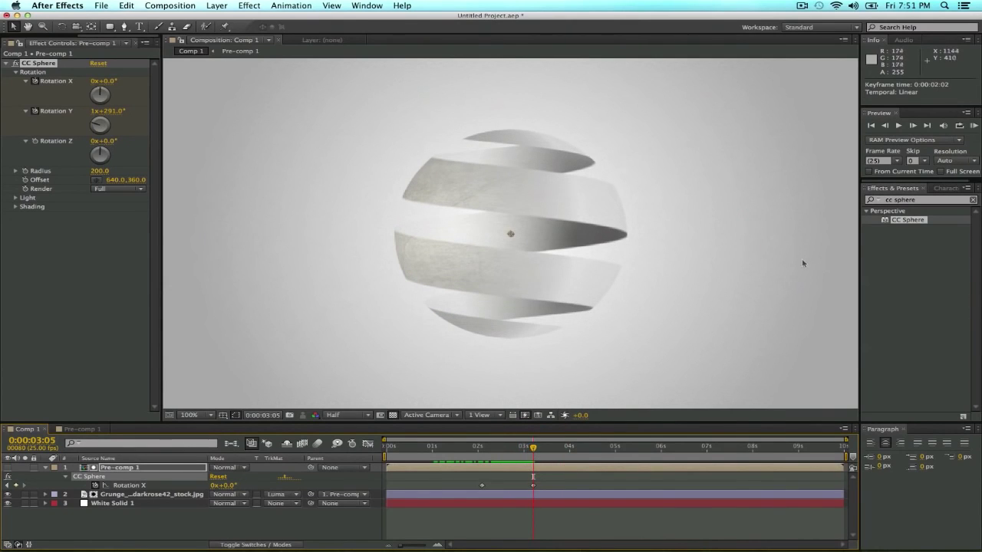
# - Find the Roughen Edges effect, apply it to Pre-comp 1 and set its Border to 20
pyautogui.click(908, 200)
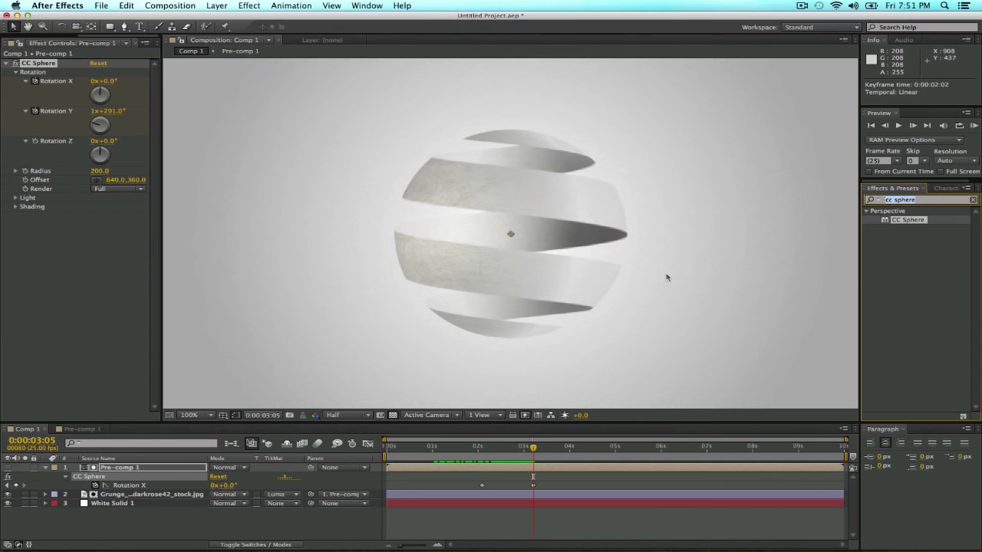
pyautogui.write('roughen')
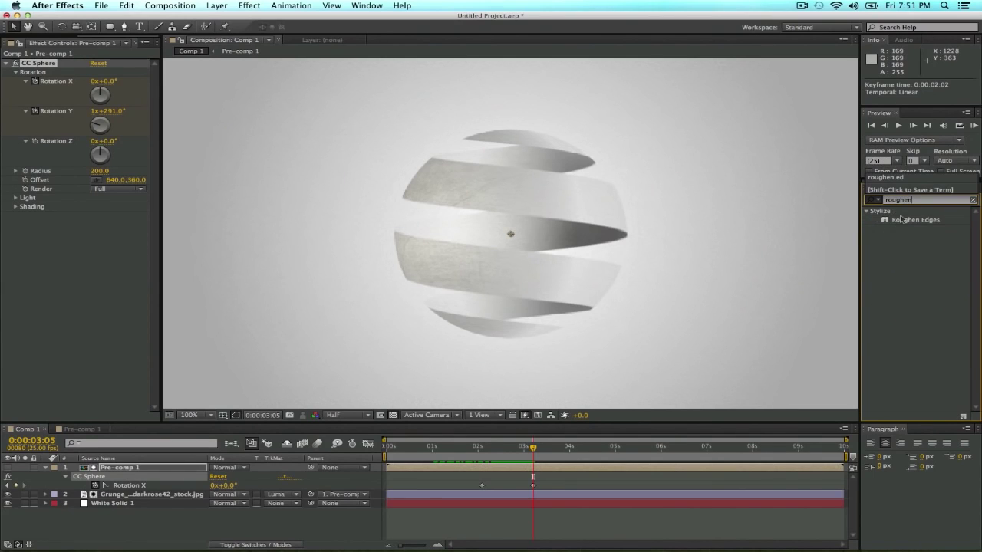
pyautogui.moveTo(902, 220); pyautogui.dragTo(143, 470)
pyautogui.moveTo(473, 452)
pyautogui.mouseDown()
pyautogui.moveTo(456, 452)
pyautogui.moveTo(474, 452)
pyautogui.mouseUp()
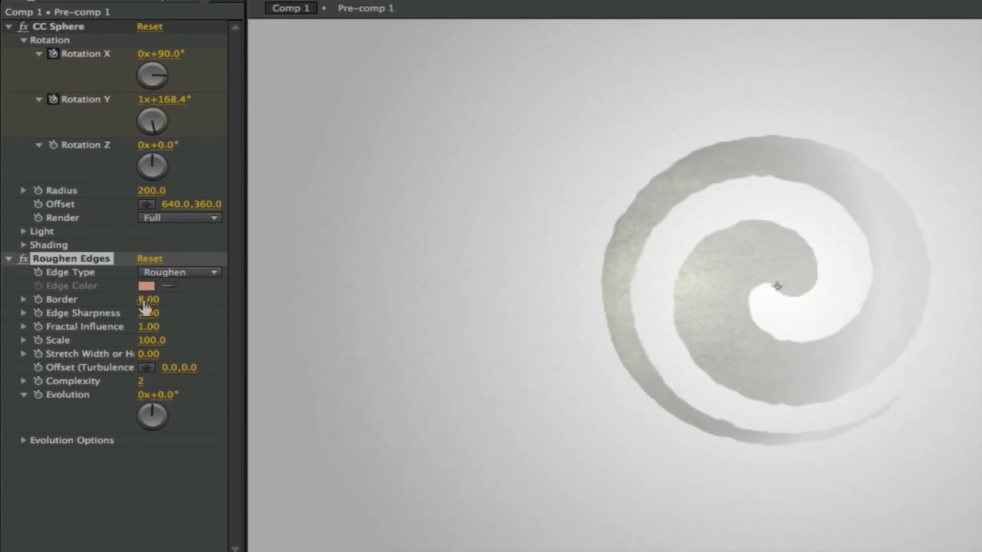
pyautogui.click(145, 303)
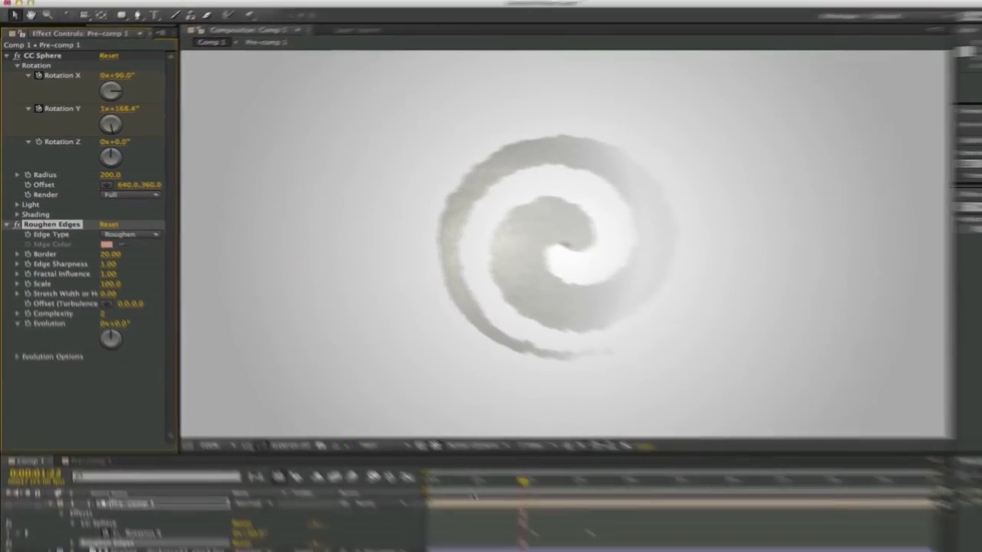
# - Reveal Pre-comp 1's keyframes and enable keyframing for the Roughen Edges Border at 0:00:00:17
pyautogui.moveTo(452, 451); pyautogui.dragTo(423, 454)
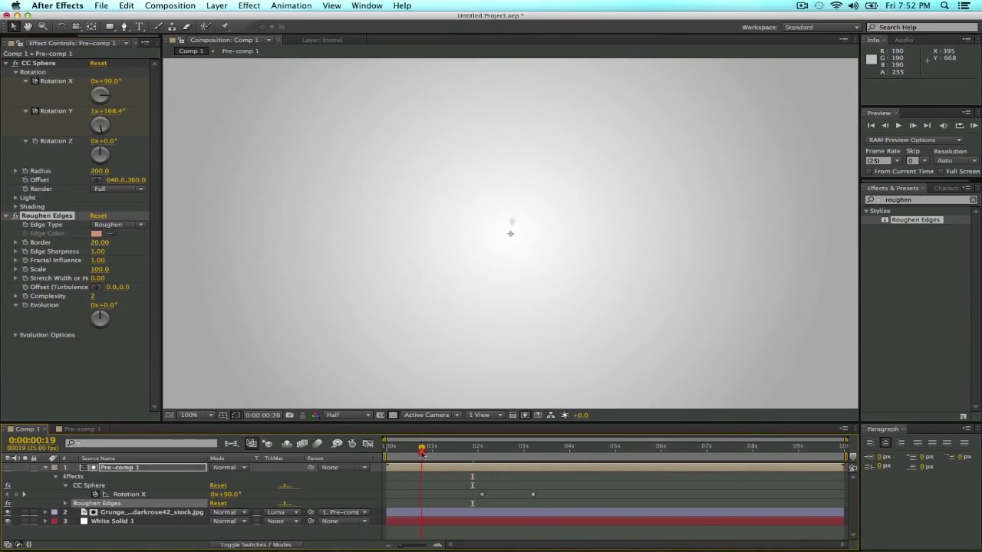
pyautogui.click(175, 469)
pyautogui.press('u')
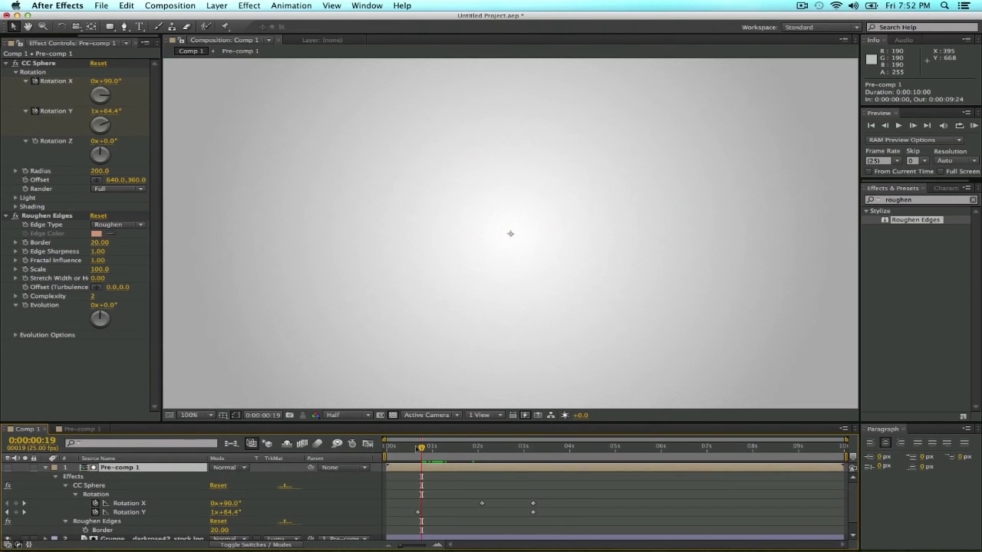
pyautogui.click(416, 448)
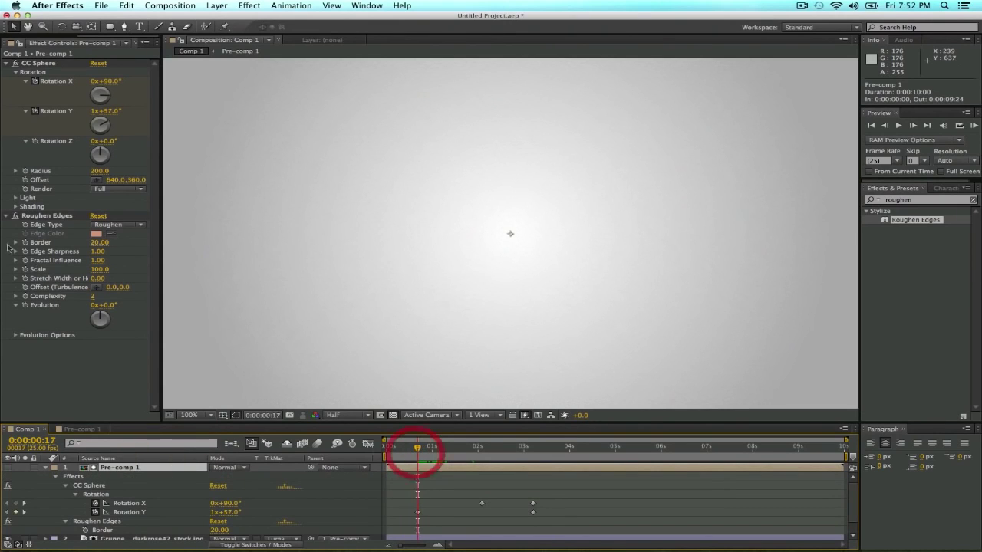
pyautogui.click(26, 242)
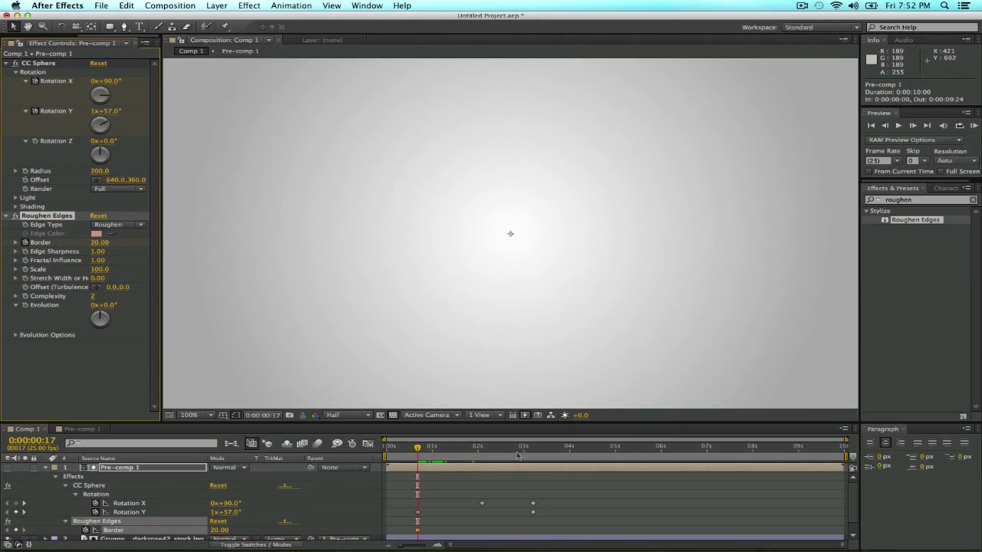
# - At 0:00:03:05, keyframe the Roughen Edges Border at 0
pyautogui.moveTo(518, 455); pyautogui.dragTo(535, 455)
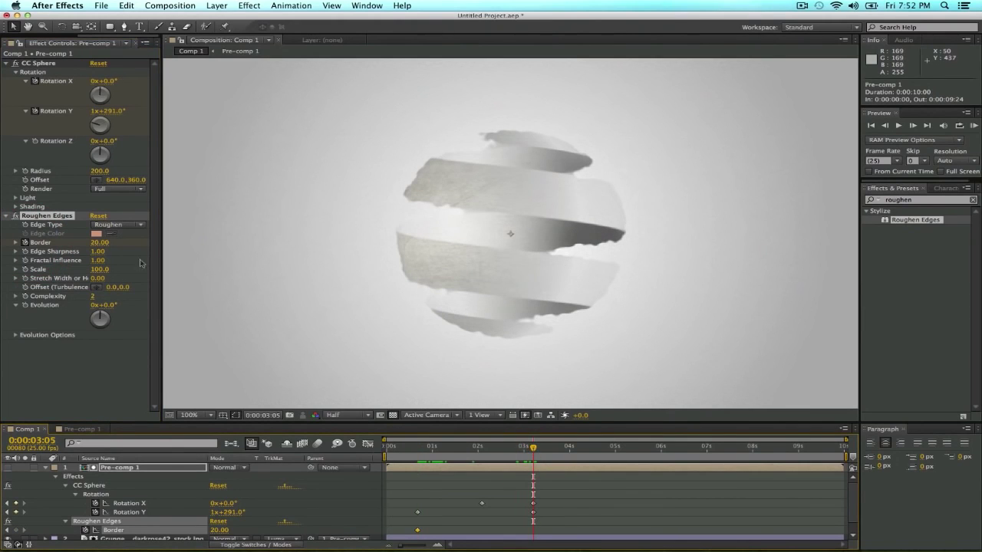
pyautogui.click(100, 242)
pyautogui.write('0')
pyautogui.press('Return')
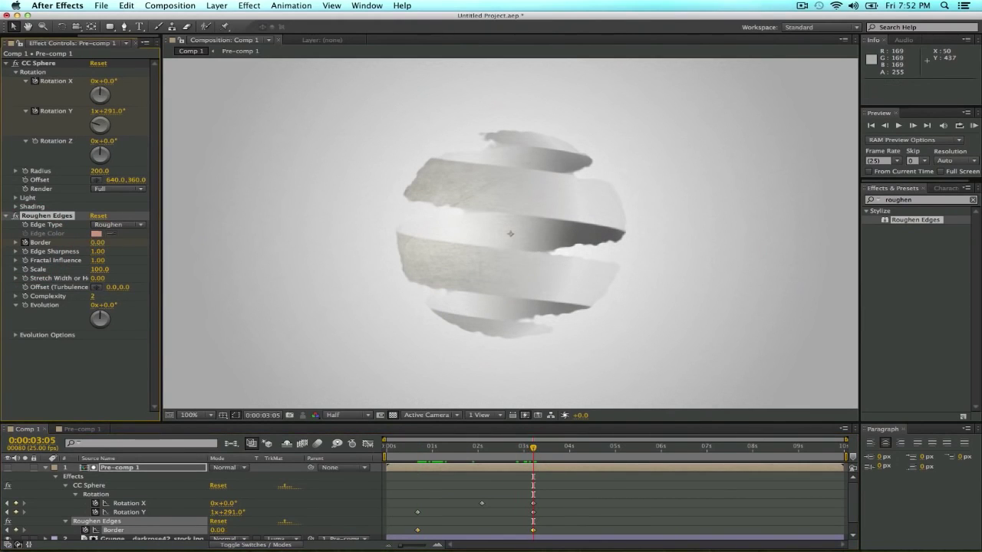
# - Restore the preview resolution to Full, review the roughened reveal up to 0:00:03:05, and collapse the Roughen Edges settings and Pre-comp 1's properties
pyautogui.click(358, 415)
pyautogui.click(351, 379)
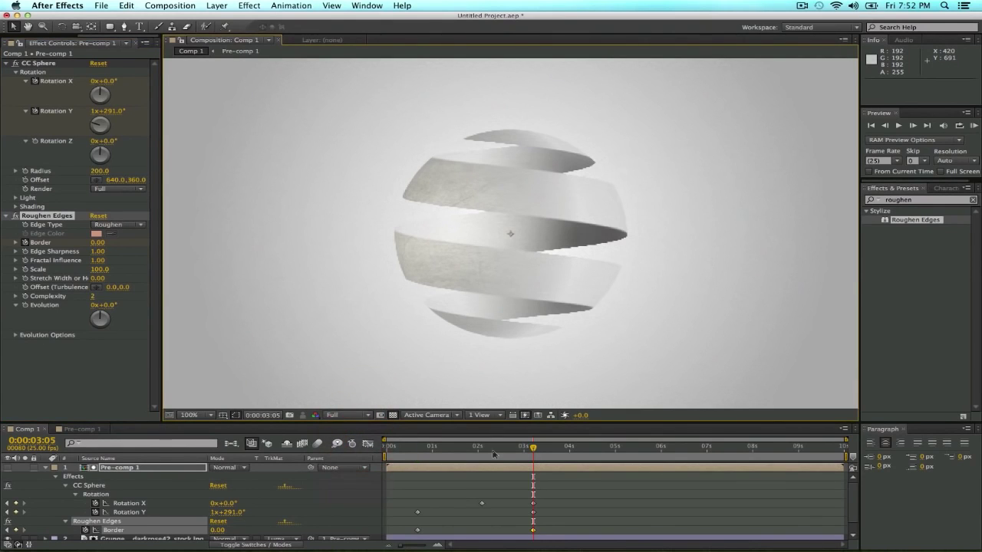
pyautogui.moveTo(529, 451)
pyautogui.mouseDown()
pyautogui.moveTo(441, 451)
pyautogui.moveTo(533, 461)
pyautogui.mouseUp()
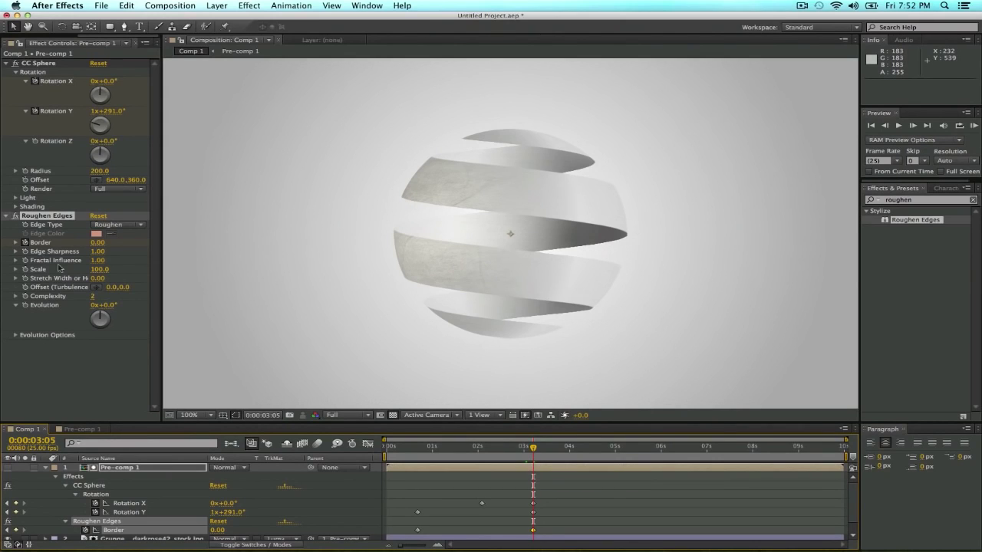
pyautogui.click(6, 216)
pyautogui.moveTo(533, 449)
pyautogui.mouseDown()
pyautogui.moveTo(425, 449)
pyautogui.moveTo(534, 454)
pyautogui.mouseUp()
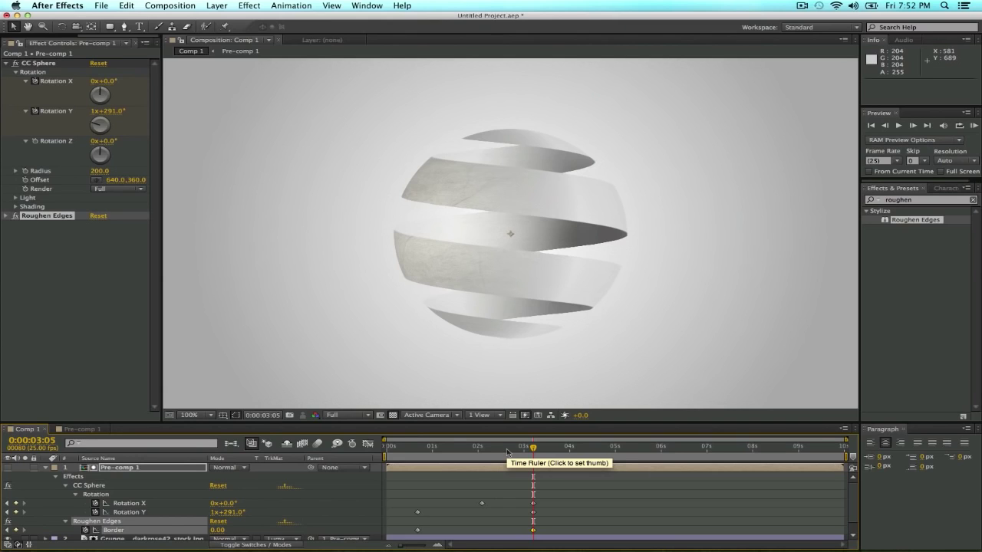
pyautogui.click(45, 468)
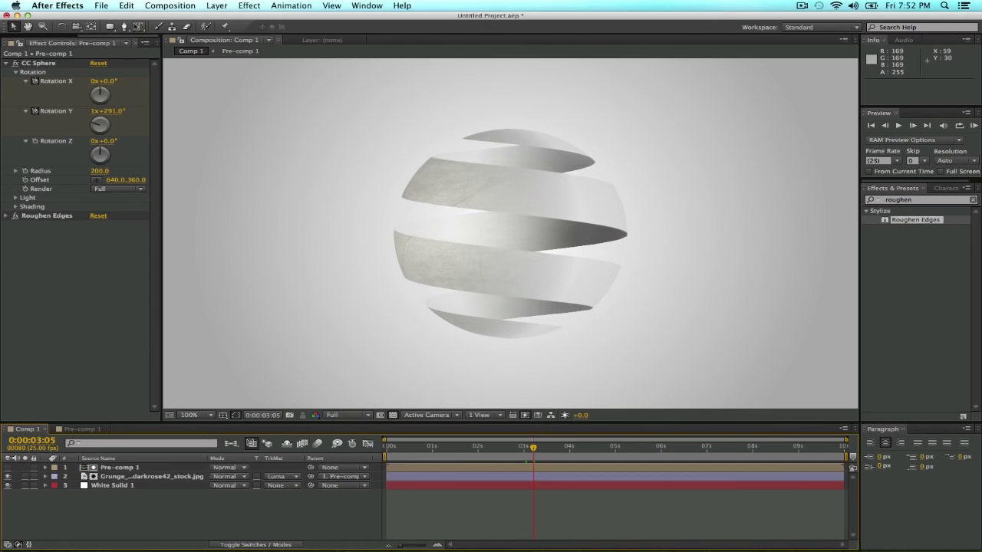
# - Add a text layer reading "Simplicity" just below the sphere
pyautogui.click(138, 26)
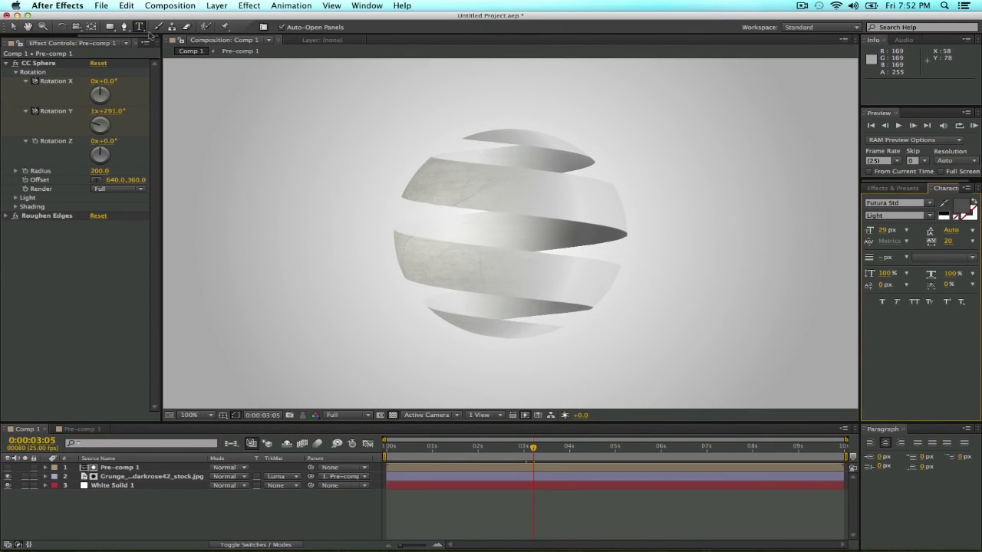
pyautogui.click(438, 358)
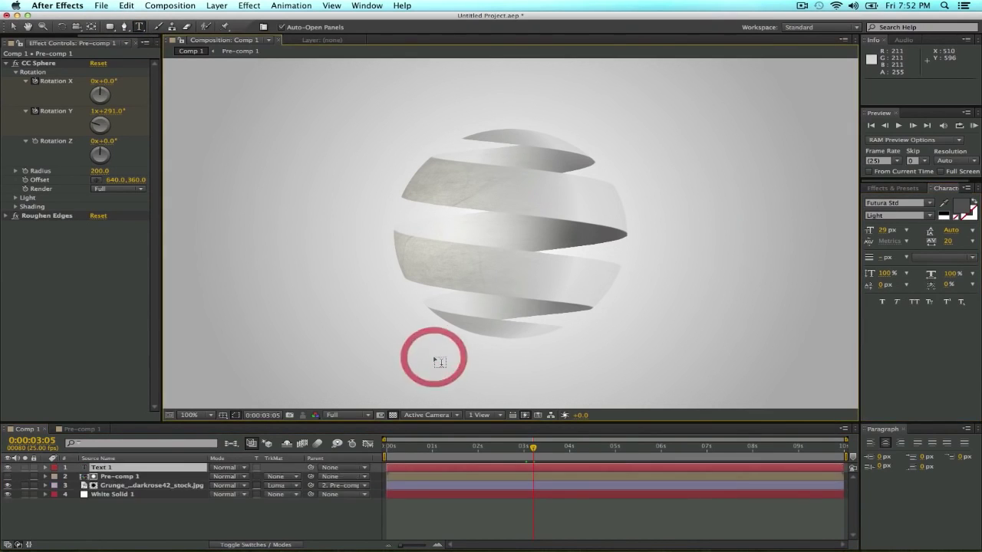
pyautogui.write('Si')
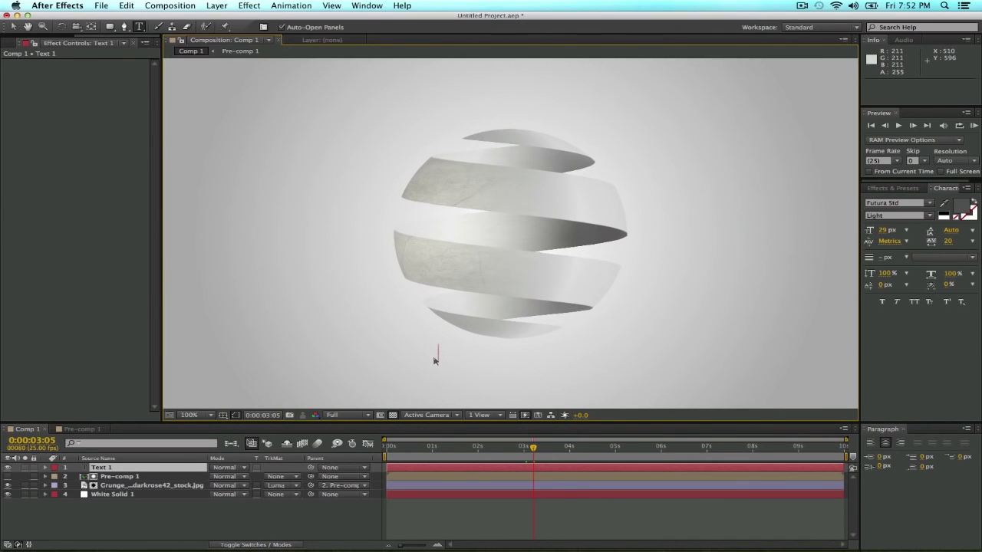
pyautogui.write('m ')
pyautogui.write('licity')
# - Set the whole "Simplicity" text to the Bold style of Futura Std
pyautogui.press('super+a')
pyautogui.click(929, 216)
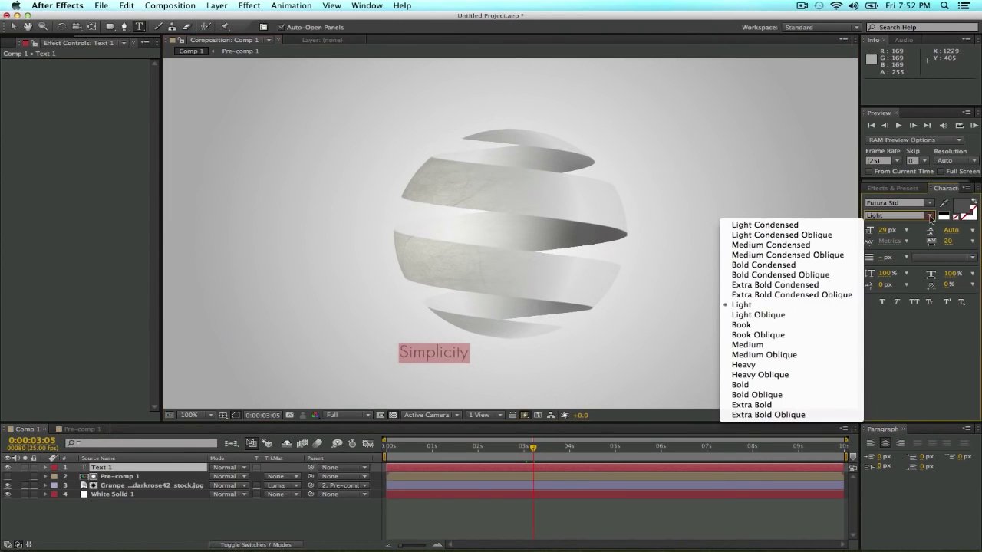
pyautogui.click(812, 386)
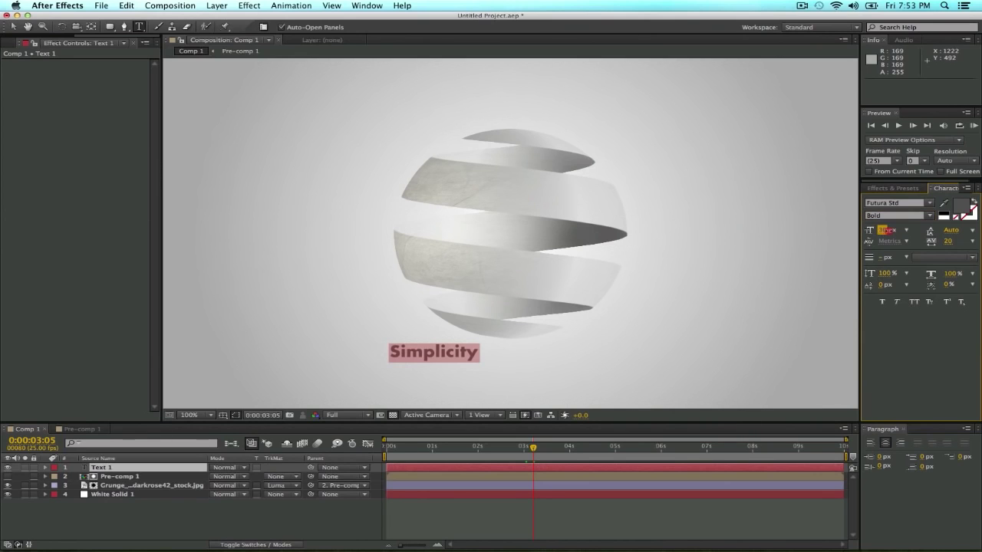
# - Set the "Simplicity" title's font size to 42 px and centre it beneath the sphere at about 651, 615
pyautogui.moveTo(888, 234); pyautogui.dragTo(913, 234)
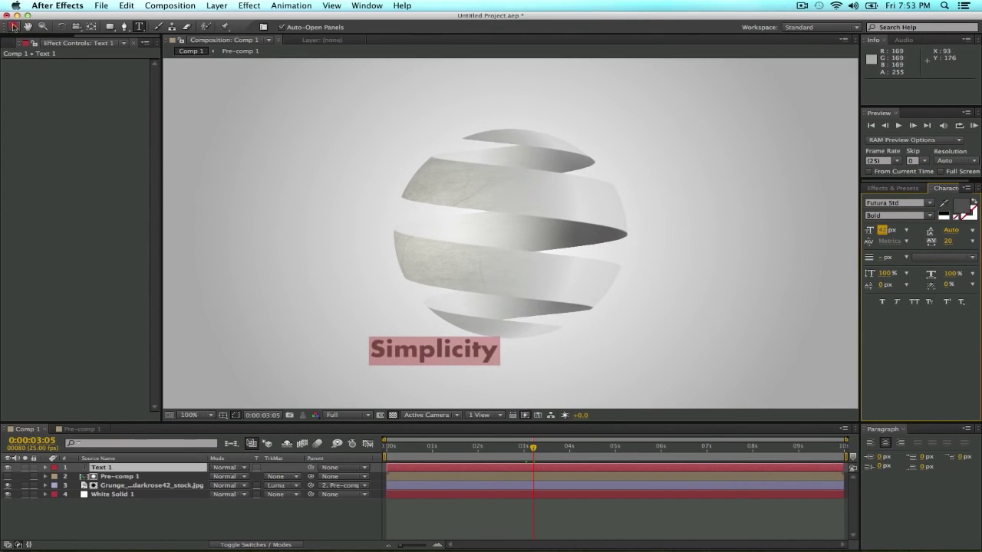
pyautogui.click(13, 27)
pyautogui.moveTo(420, 356); pyautogui.dragTo(500, 360)
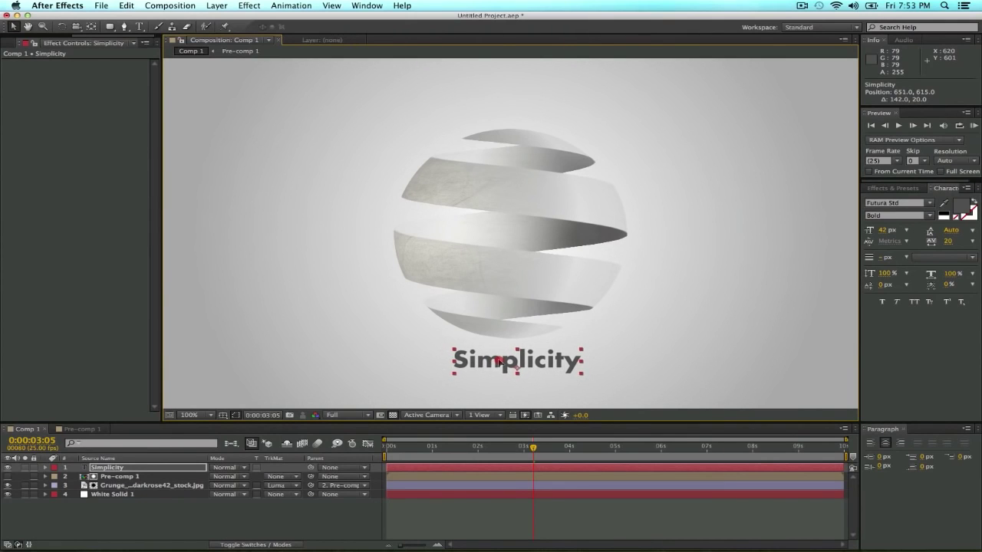
# - Duplicate the "Simplicity" title, place the copy directly below it, and change the copy's text to "makes it better"
pyautogui.press('super+d')
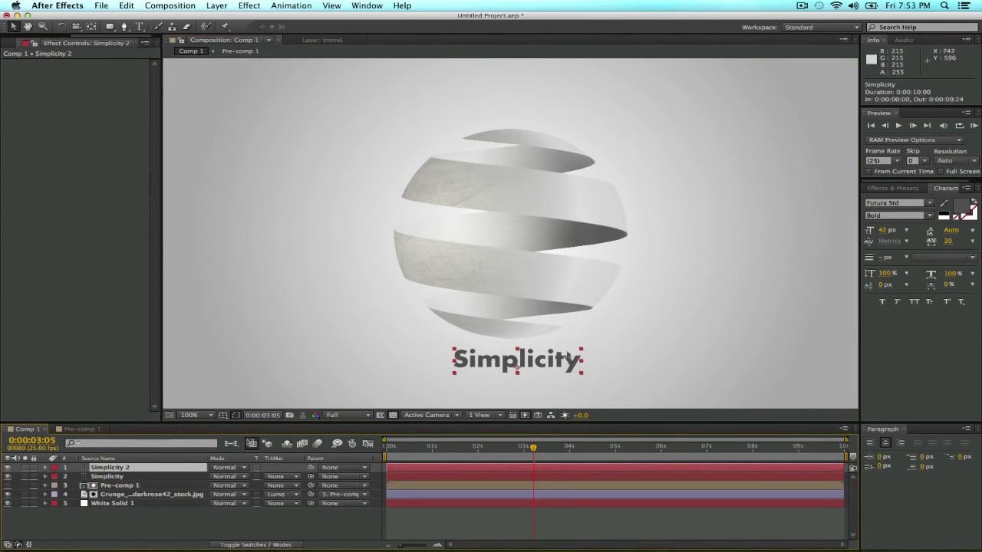
pyautogui.moveTo(486, 349); pyautogui.dragTo(485, 383)
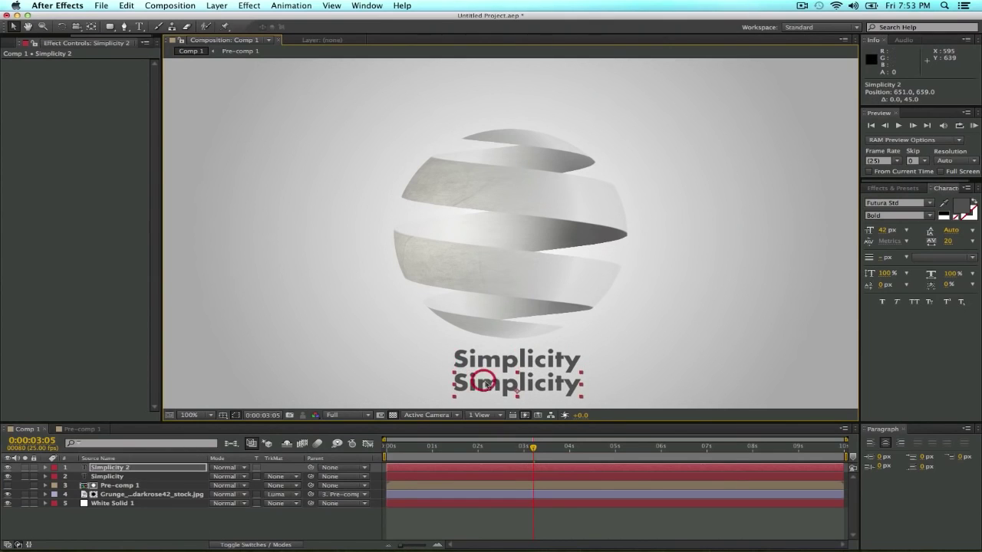
pyautogui.doubleClick(486, 383)
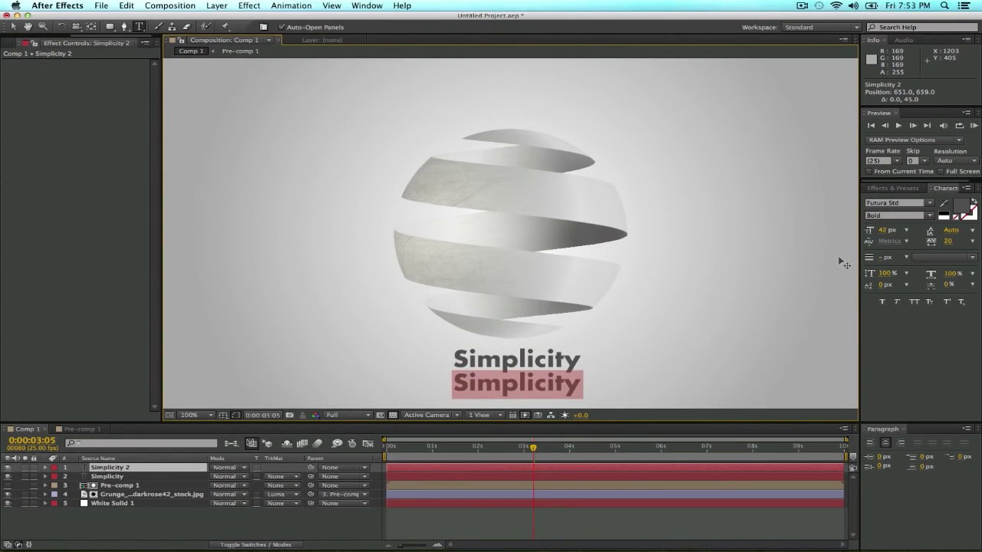
pyautogui.write('make it')
pyautogui.press('BackSpace')
pyautogui.press('BackSpace')
pyautogui.press('BackSpace')
pyautogui.write('s it better')
# - Set the whole "makes it better" text to the Light style of Futura Std at 29 px
pyautogui.press('super+shift+Left')
pyautogui.press('super+shift+Left')
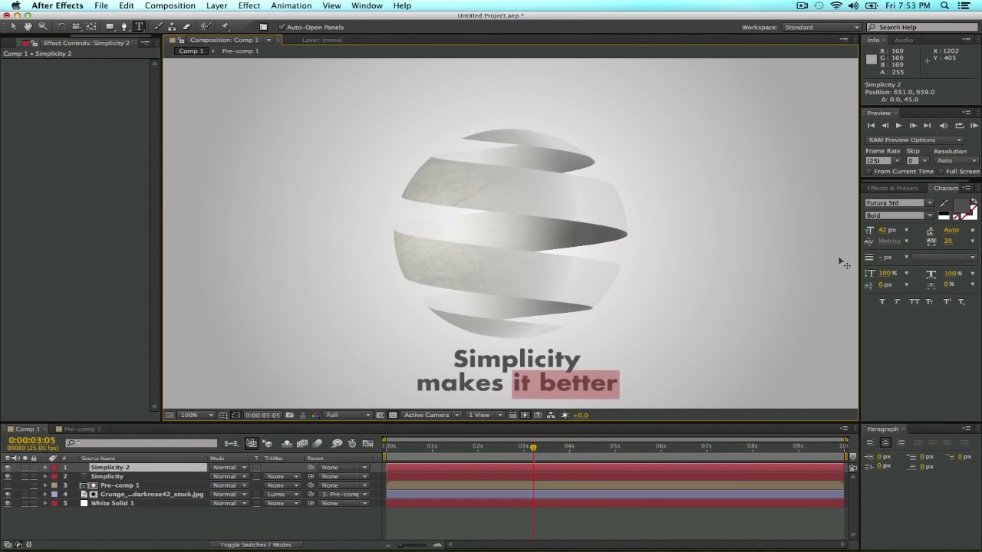
pyautogui.press('super+shift+Left')
pyautogui.click(926, 217)
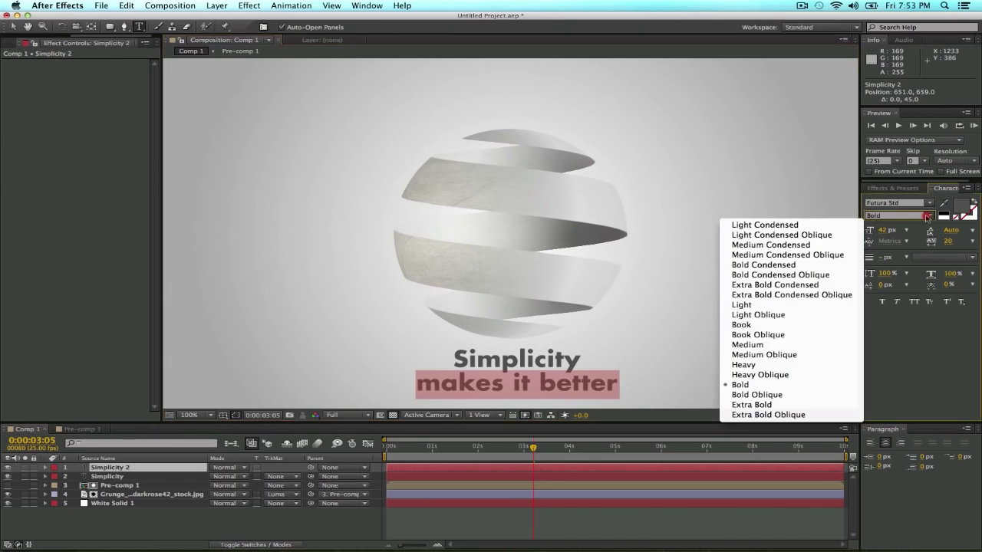
pyautogui.click(766, 306)
pyautogui.moveTo(882, 234); pyautogui.dragTo(863, 232)
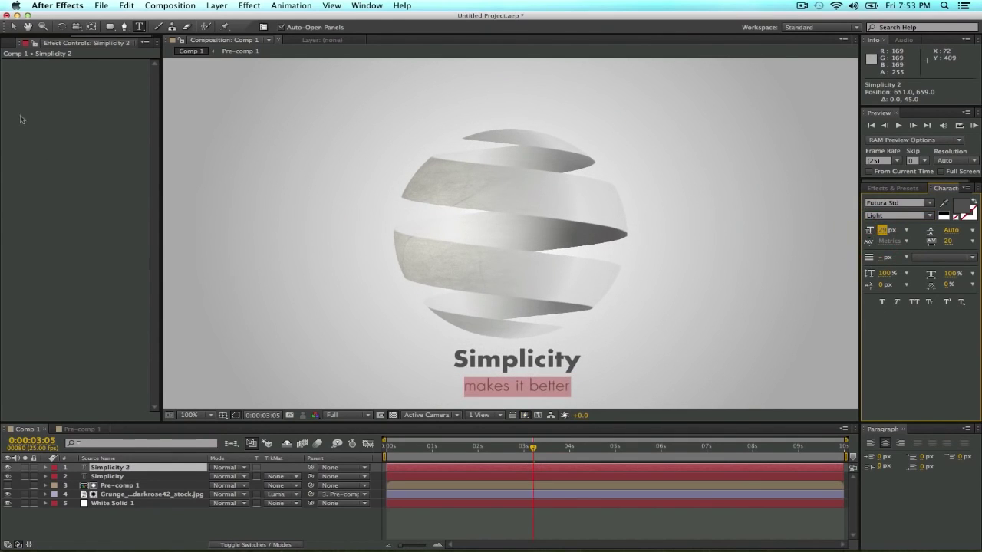
# - Move the "makes it better" tagline up close beneath the title, to about 644, 649
pyautogui.click(13, 26)
pyautogui.moveTo(506, 388); pyautogui.dragTo(502, 383)
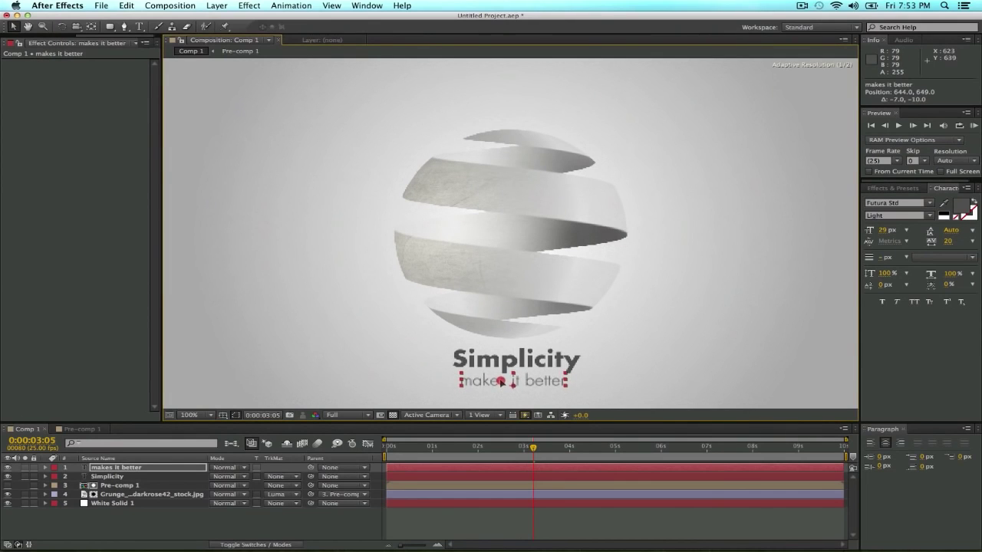
pyautogui.click(291, 516)
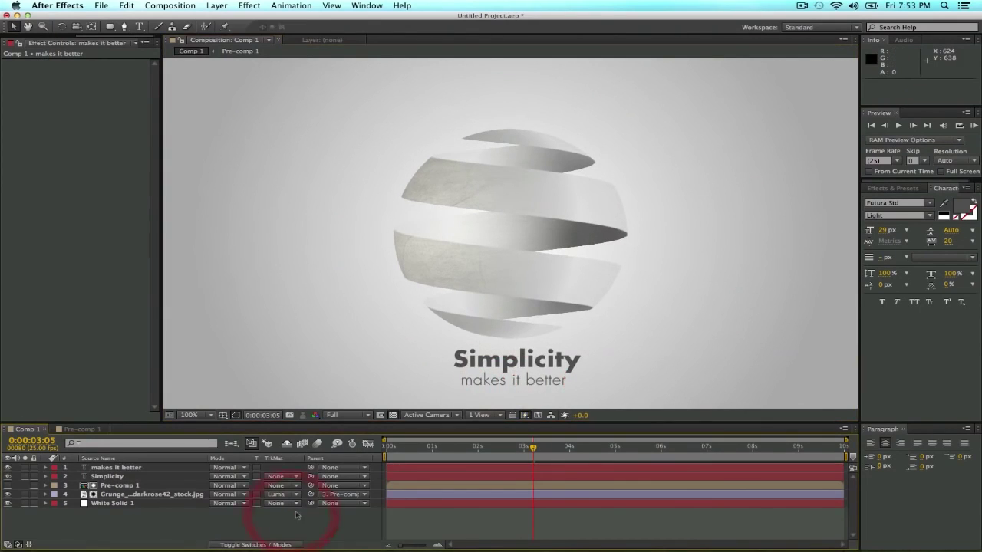
# - Set the tagline's tracking to 79 and recentre it under "Simplicity" at about 647, 647
pyautogui.click(516, 380)
pyautogui.moveTo(948, 243)
pyautogui.mouseDown()
pyautogui.moveTo(980, 248)
pyautogui.moveTo(963, 241)
pyautogui.mouseUp()
pyautogui.moveTo(480, 384); pyautogui.dragTo(482, 381)
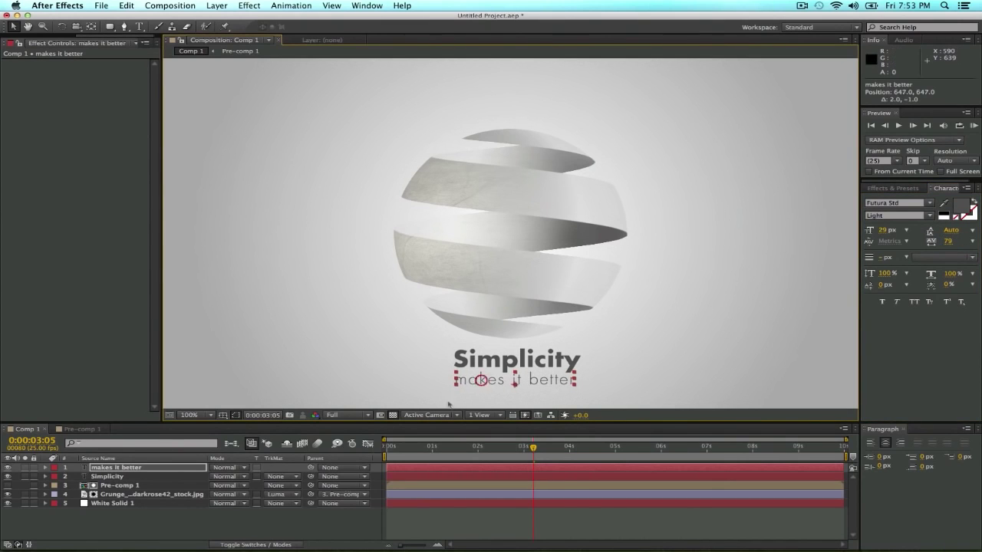
pyautogui.click(317, 520)
pyautogui.moveTo(504, 388); pyautogui.dragTo(508, 382)
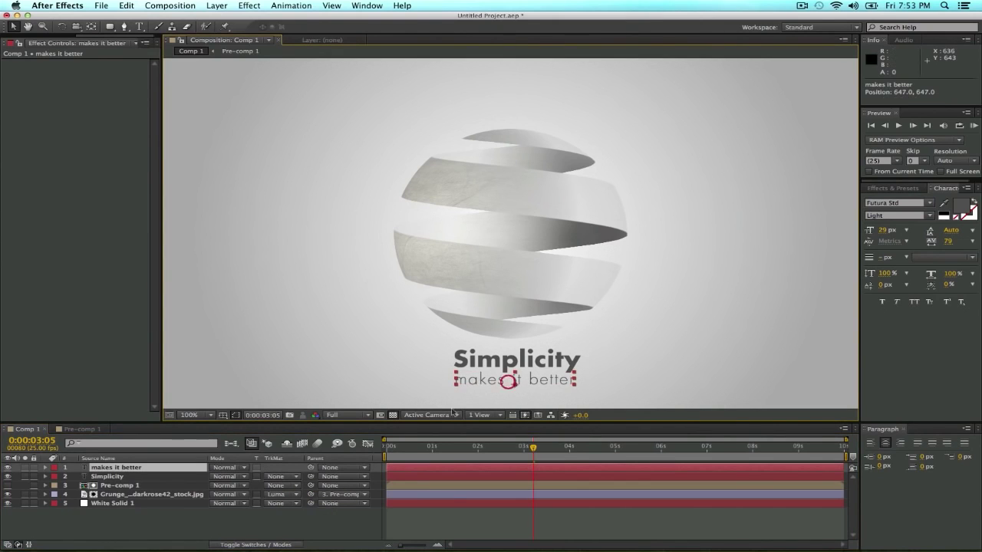
pyautogui.click(283, 524)
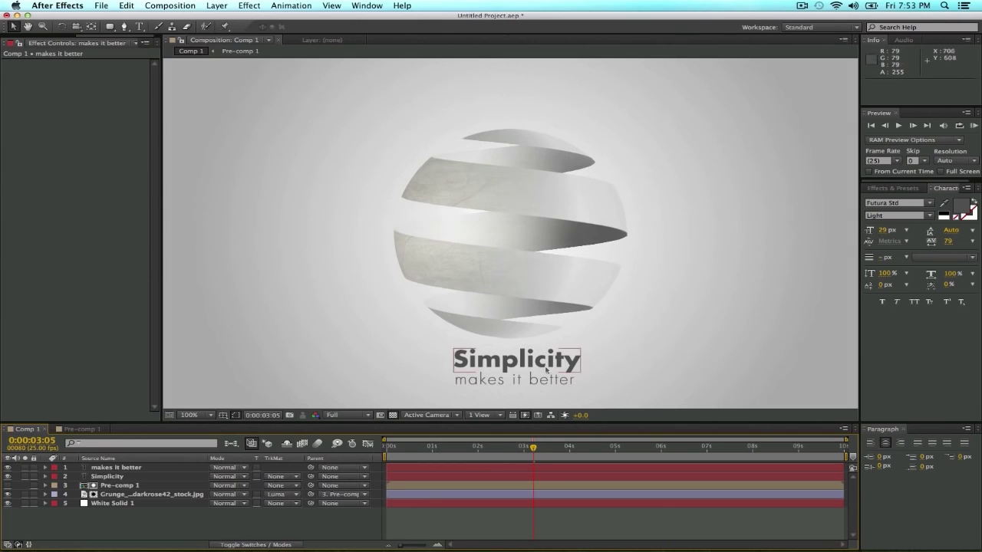
# - Reveal Pre-comp 1's keyframed properties and go to 0:00:03:00
pyautogui.moveTo(526, 448); pyautogui.dragTo(527, 448)
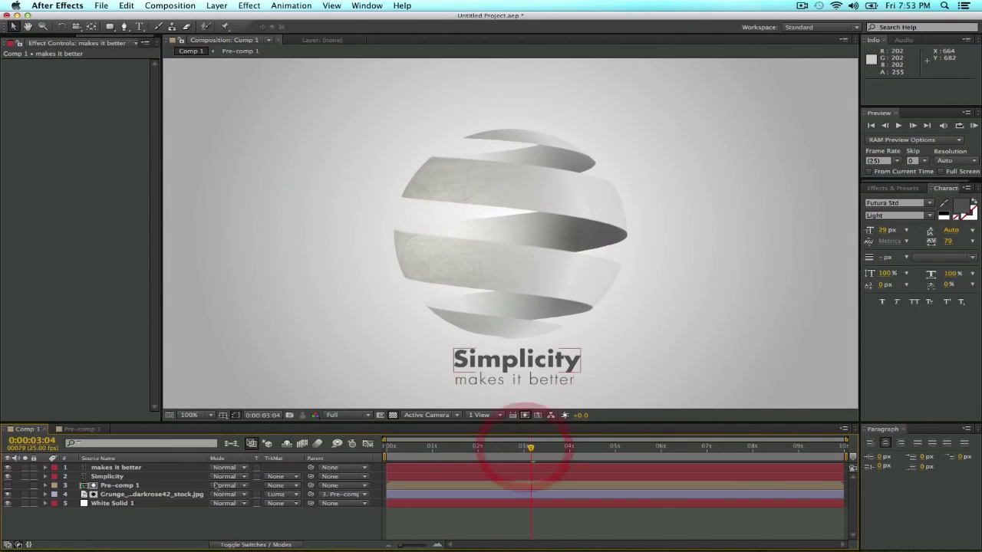
pyautogui.click(172, 485)
pyautogui.press('u')
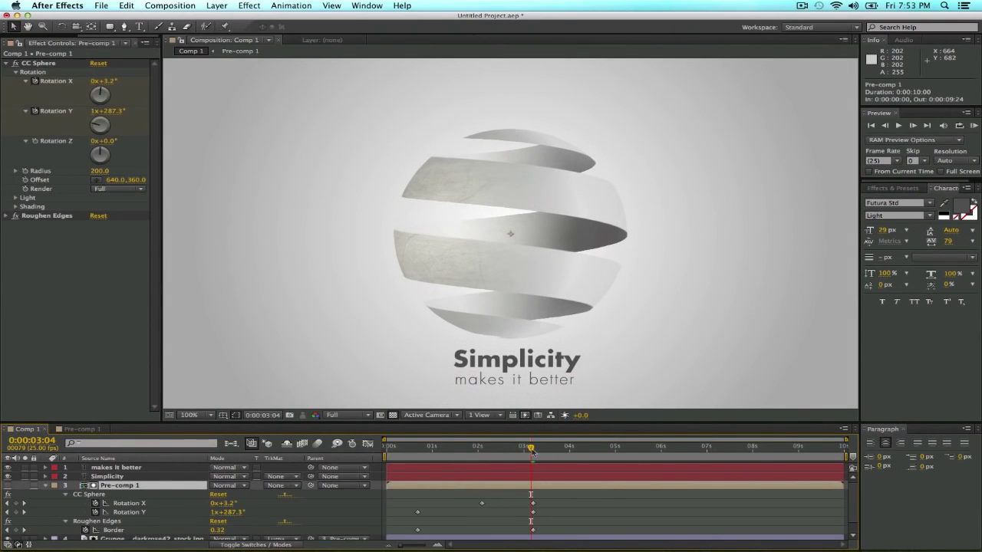
pyautogui.moveTo(532, 451); pyautogui.dragTo(526, 454)
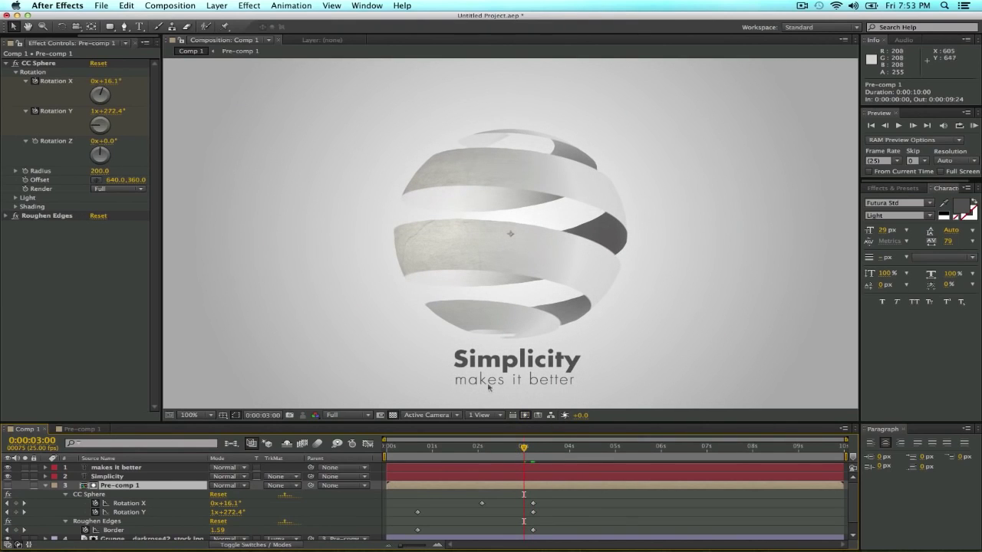
# - Move the "Simplicity" and "makes it better" layers together slightly lower, with the title at about 642, 628
pyautogui.click(542, 322)
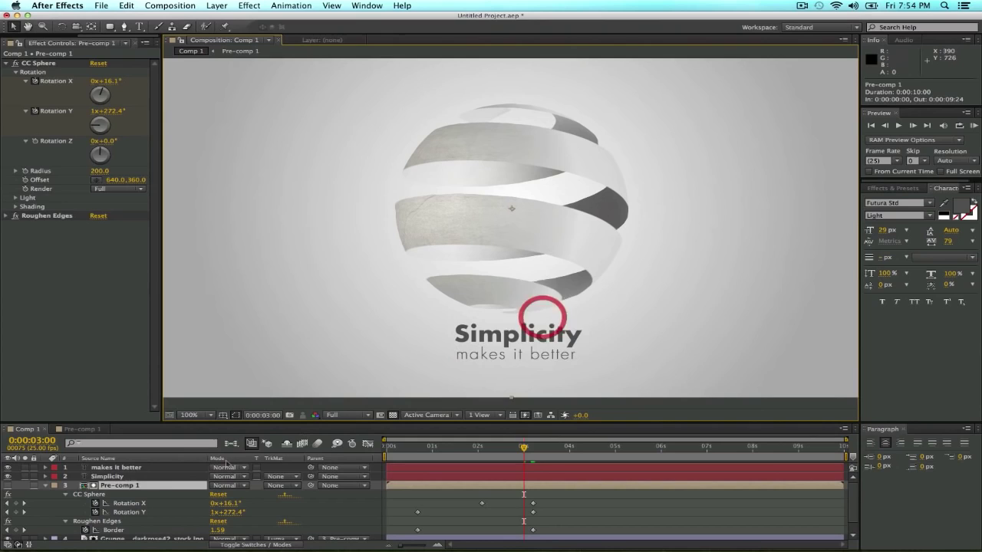
pyautogui.keyDown('shift'); pyautogui.click(137, 469); pyautogui.keyUp('shift')
pyautogui.moveTo(489, 336); pyautogui.dragTo(484, 344)
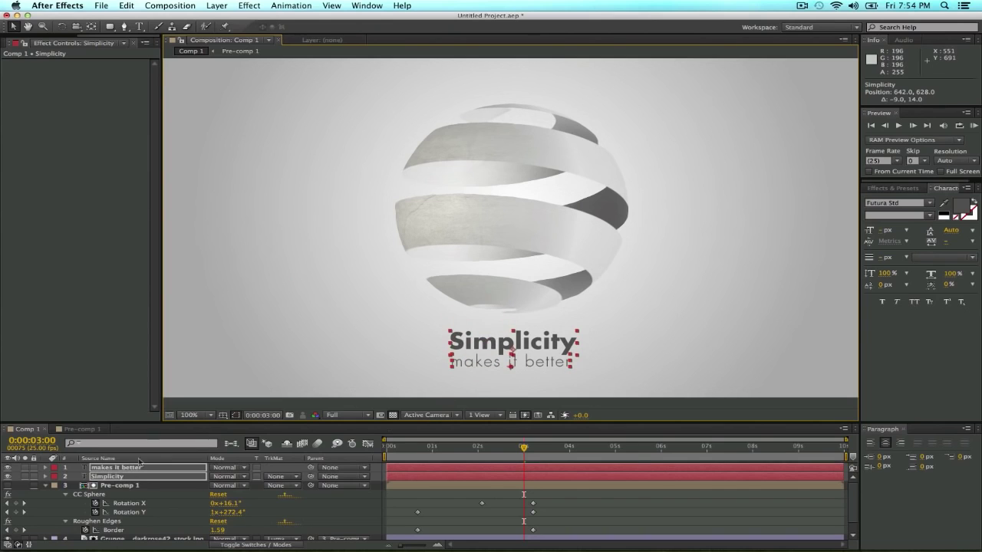
# - At 0:00:03:00, keyframe the Opacity of both text layers at 0%
pyautogui.click(160, 469)
pyautogui.press('t')
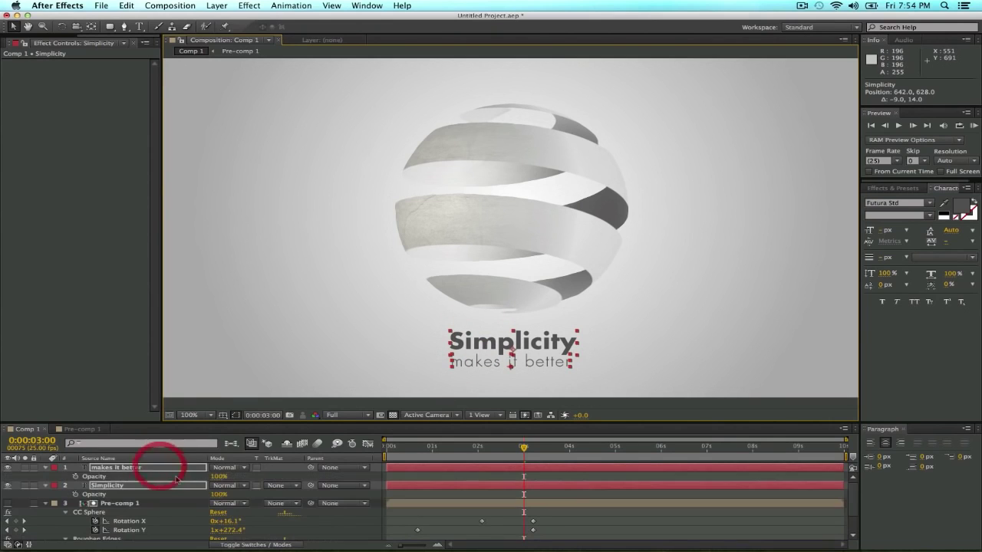
pyautogui.click(219, 476)
pyautogui.write('0')
pyautogui.press('Return')
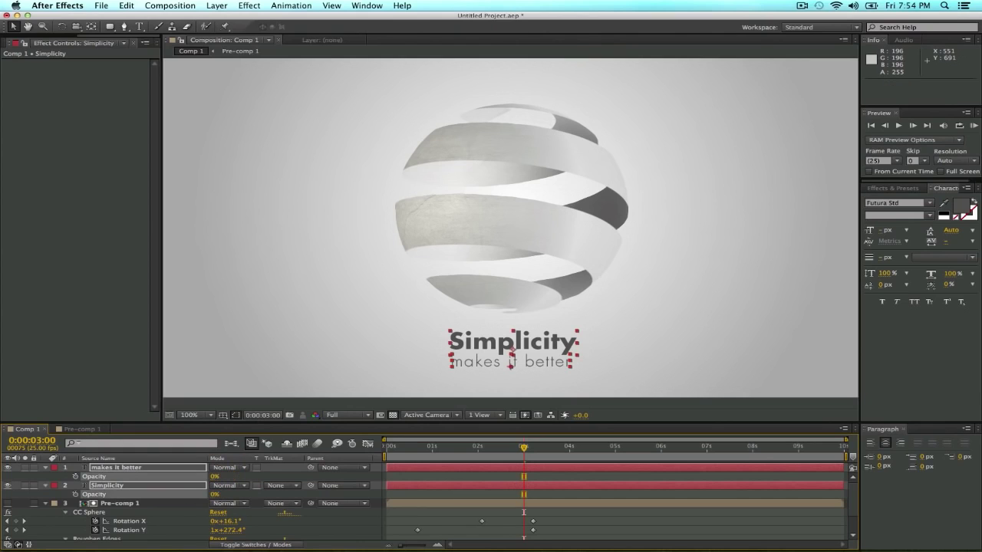
pyautogui.click(76, 477)
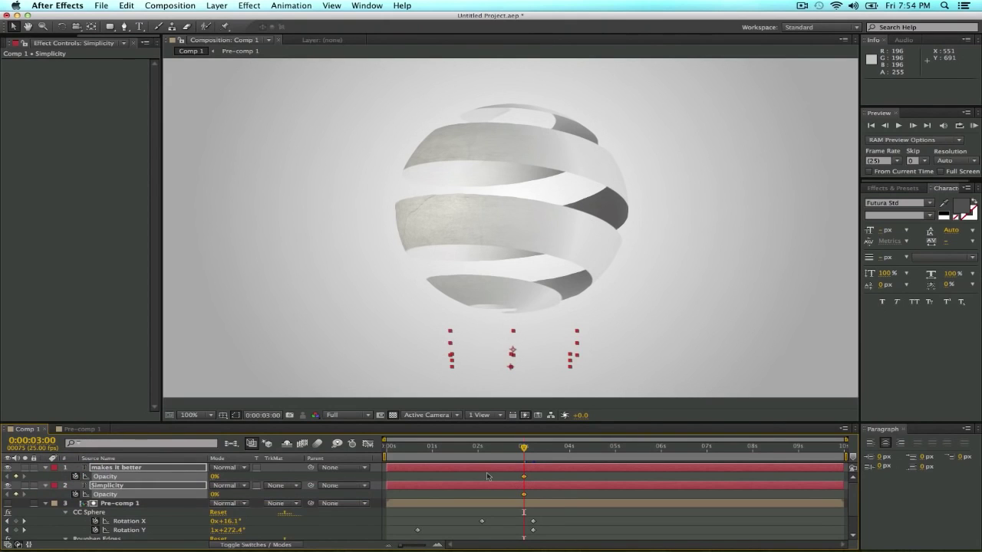
# - At 0:00:03:18, set the Opacity of both text layers to 100%
pyautogui.moveTo(524, 450); pyautogui.dragTo(557, 454)
pyautogui.click(216, 478)
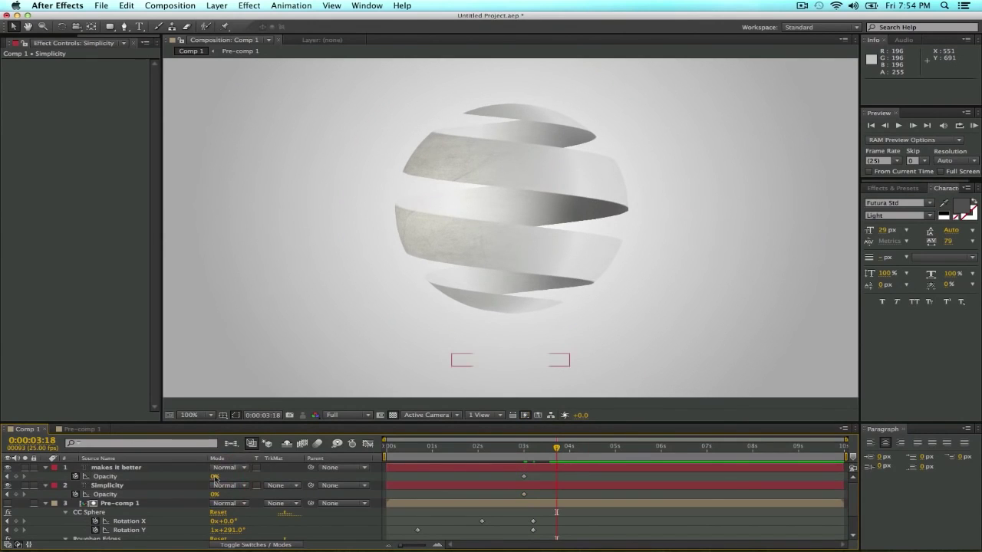
pyautogui.click(185, 468)
pyautogui.keyDown('shift'); pyautogui.click(185, 485); pyautogui.keyUp('shift')
pyautogui.click(216, 476)
pyautogui.write('100')
pyautogui.press('Return')
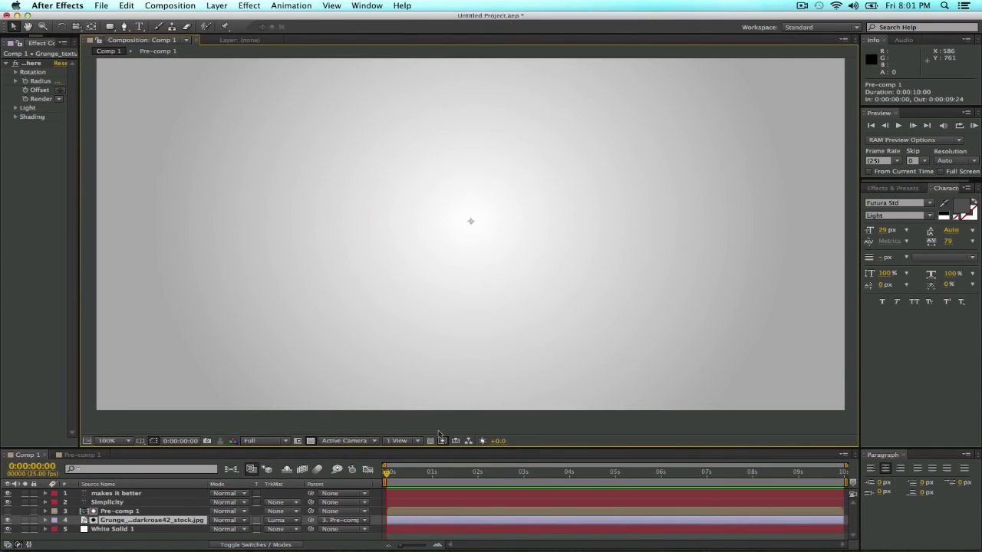
# - Preview the logo animation from the start, replay it, and scrub through to about 0:00:03:19
pyautogui.press('space')
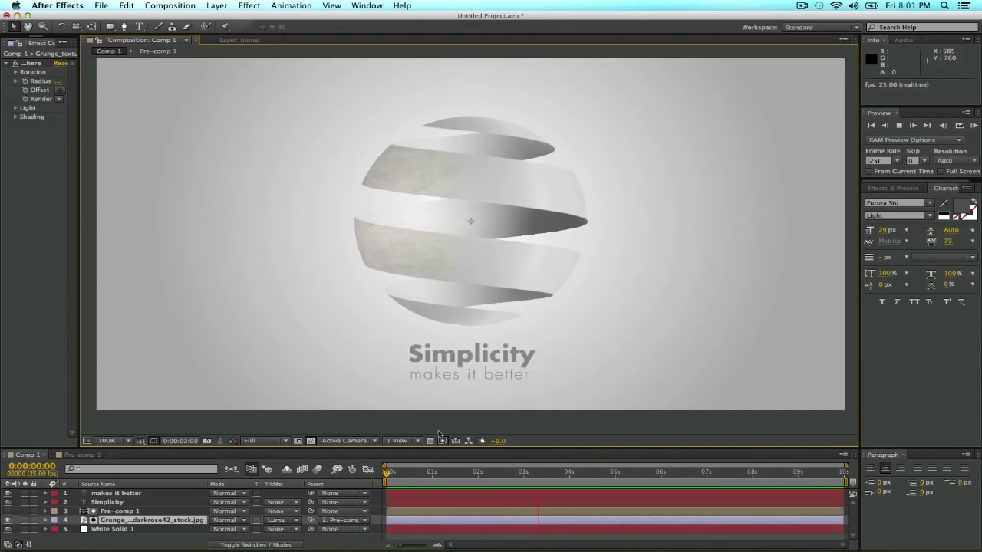
pyautogui.press('space')
pyautogui.moveTo(426, 468); pyautogui.dragTo(375, 475)
pyautogui.press('space')
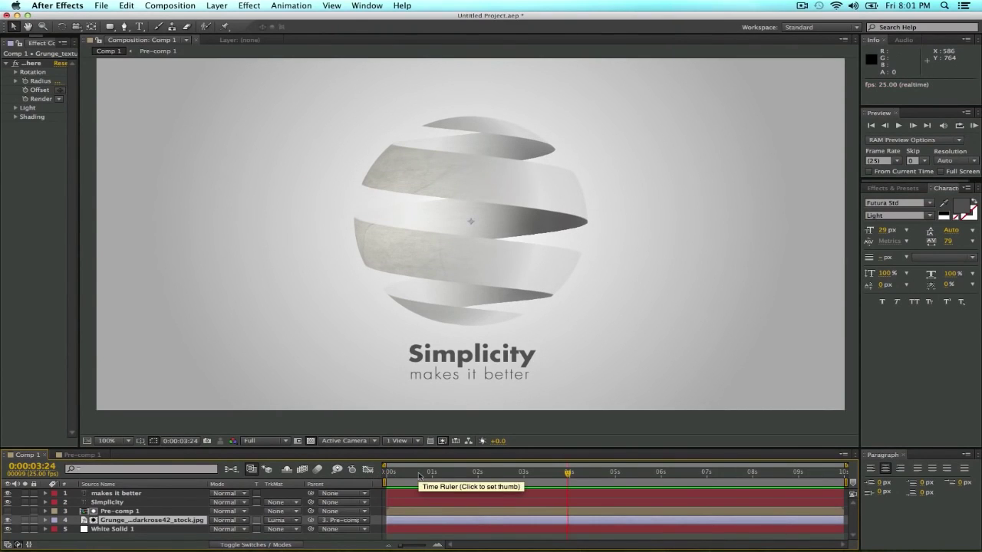
pyautogui.moveTo(419, 476); pyautogui.dragTo(548, 481)
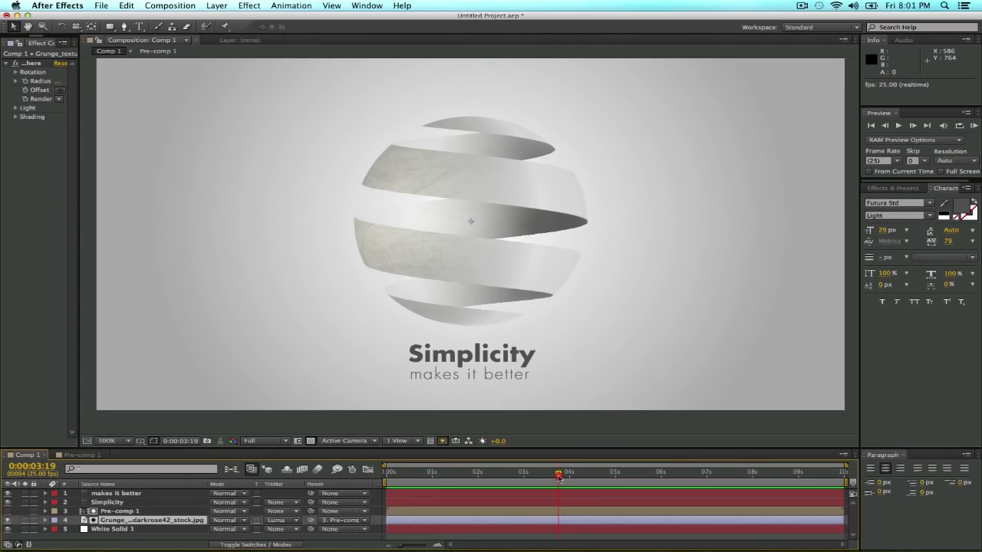
# - Examine the Light and Shading settings of the grunge texture layer's CC Sphere, and select Pre-comp 1
pyautogui.moveTo(79, 348); pyautogui.dragTo(199, 358)
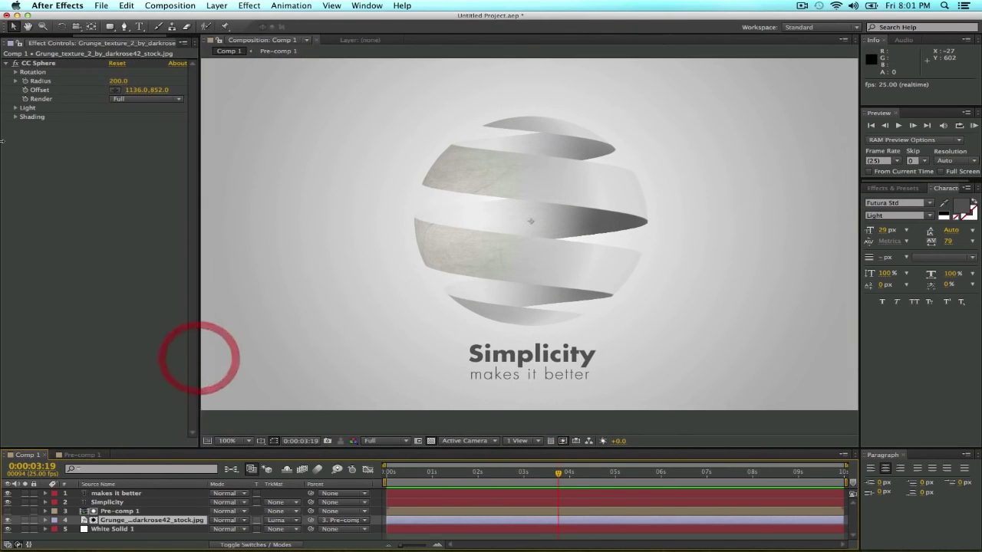
pyautogui.click(15, 108)
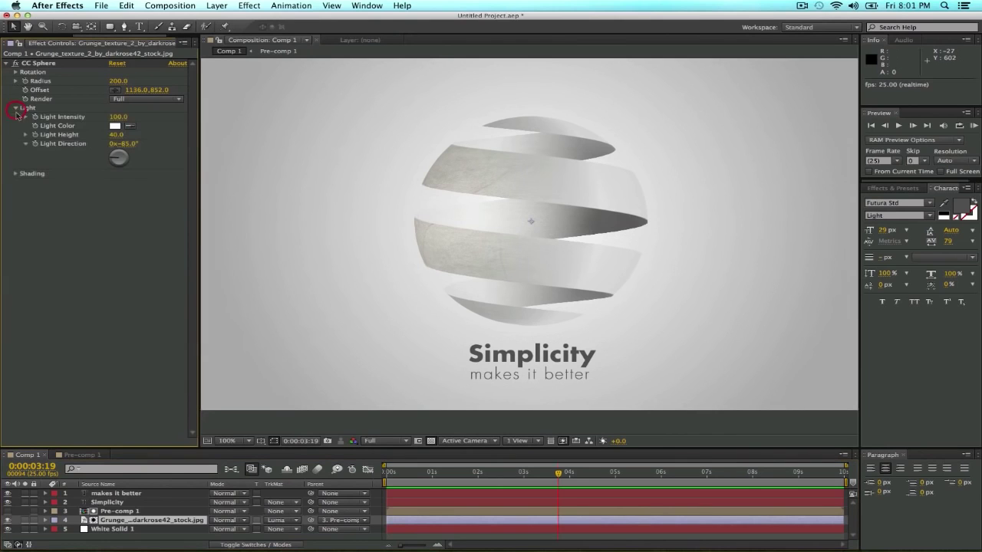
pyautogui.click(15, 174)
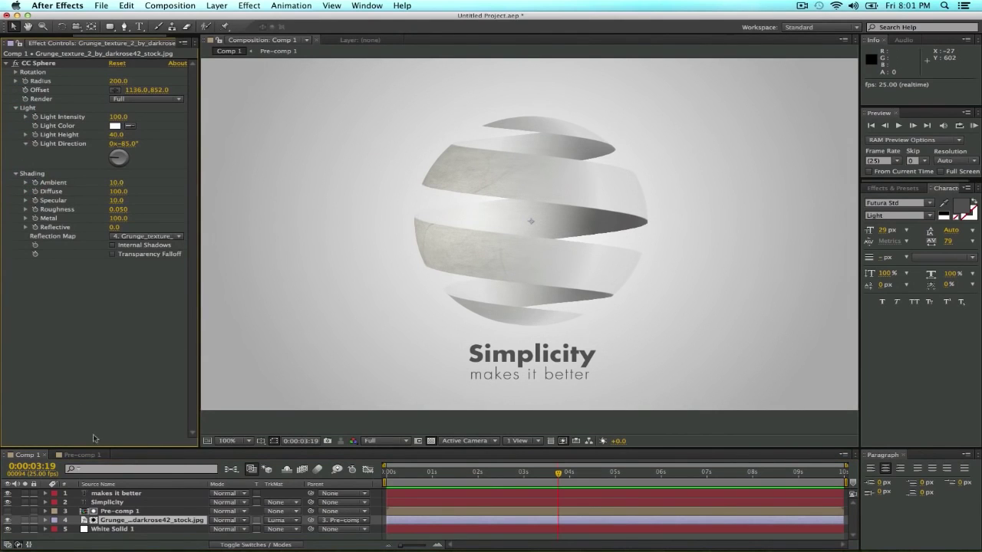
pyautogui.moveTo(109, 448); pyautogui.dragTo(109, 410)
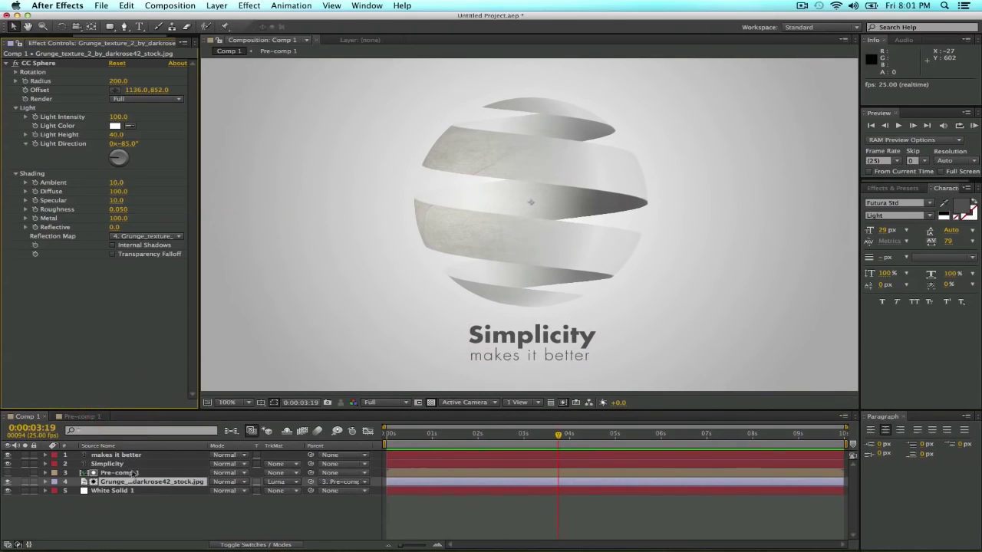
pyautogui.click(127, 473)
pyautogui.click(124, 481)
pyautogui.click(126, 474)
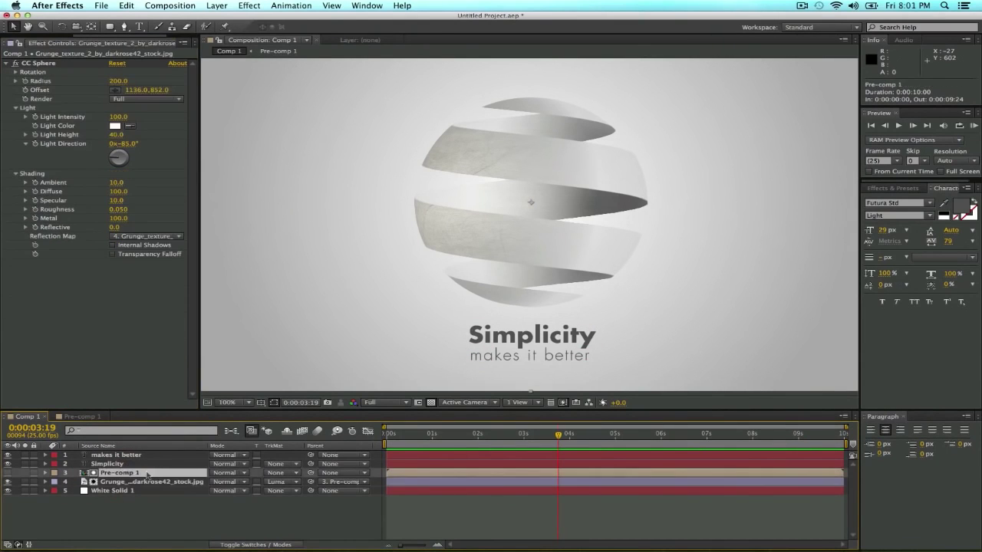